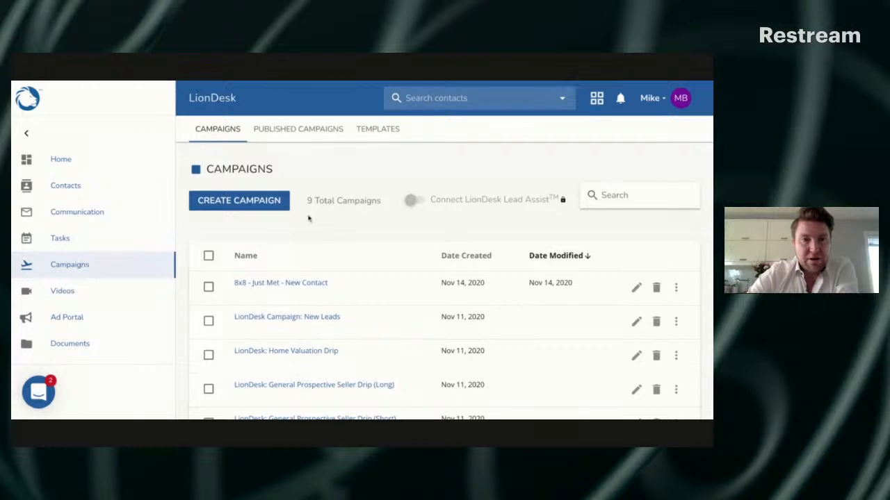
click(254, 201)
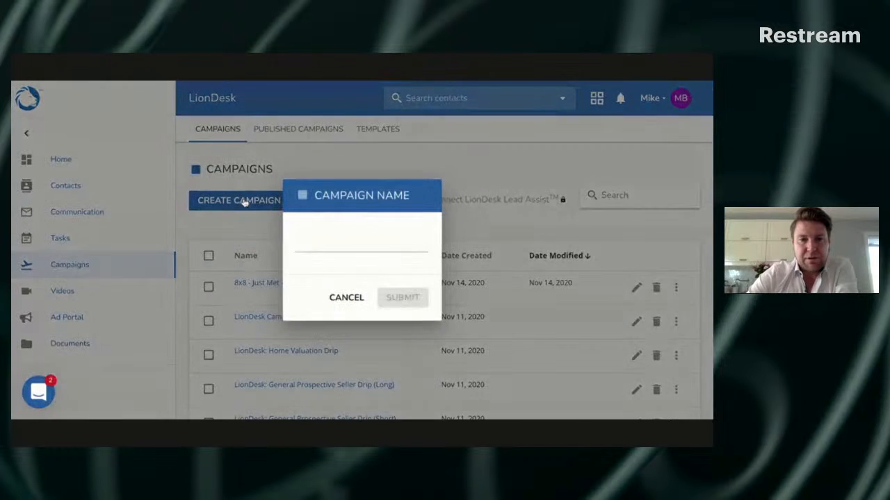
click(353, 299)
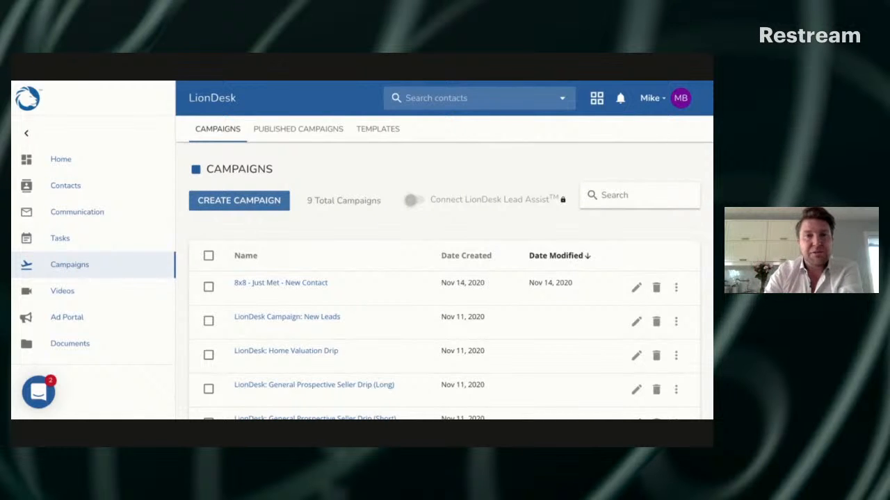
click(386, 137)
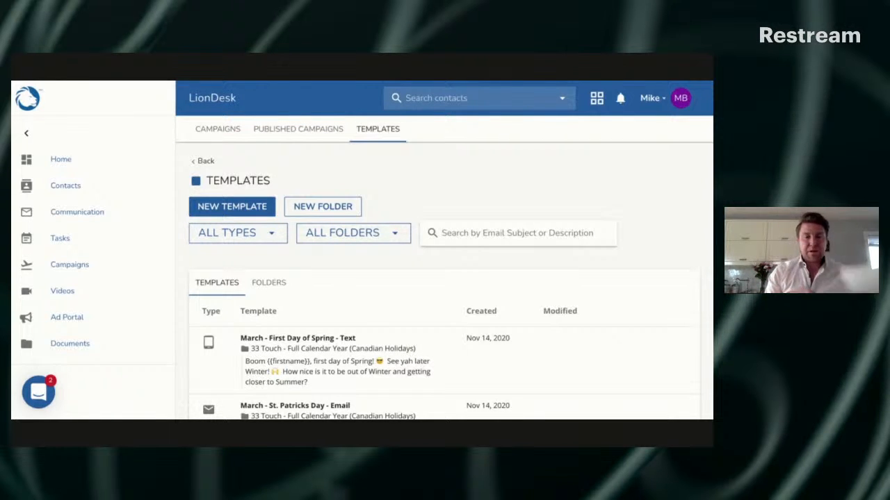
click(322, 207)
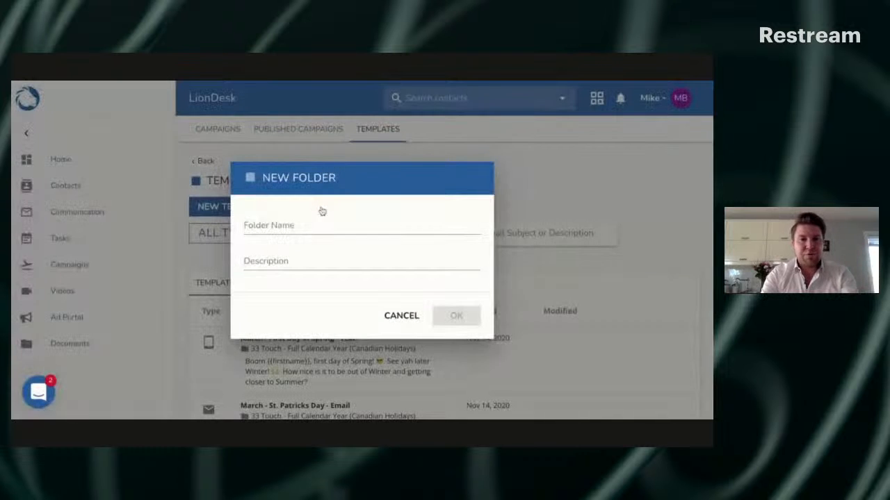
click(277, 250)
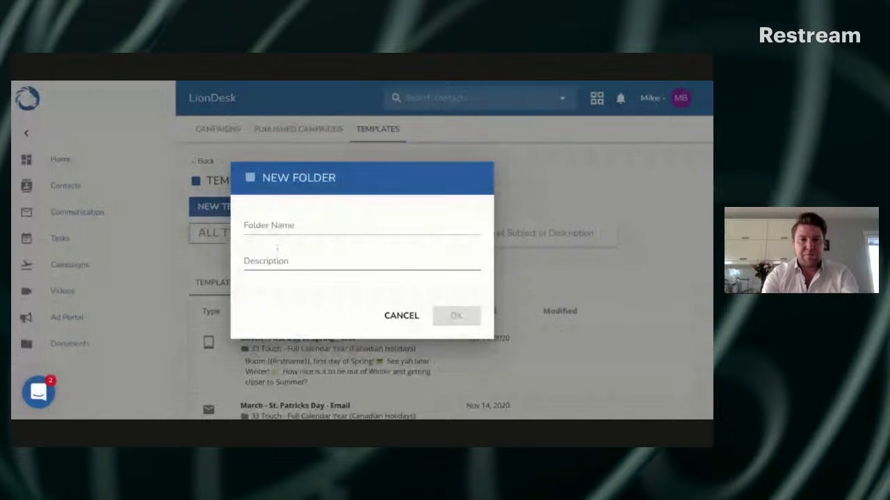
click(287, 222)
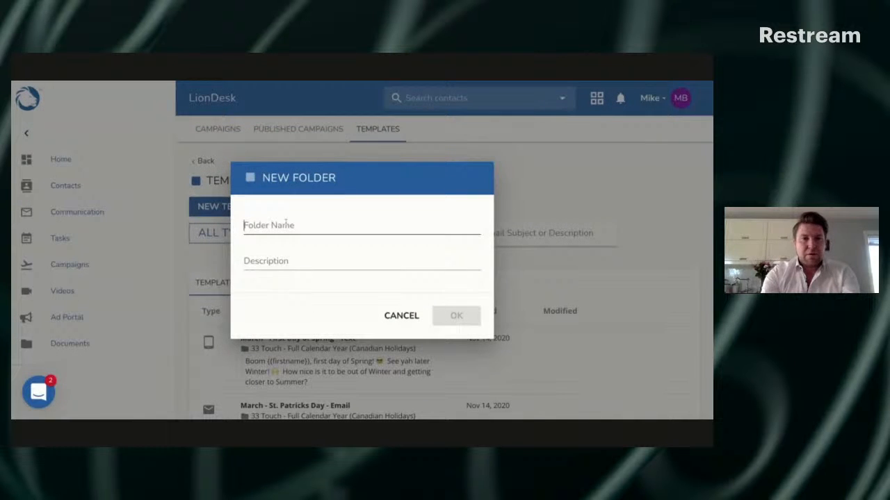
text(Facebook L)
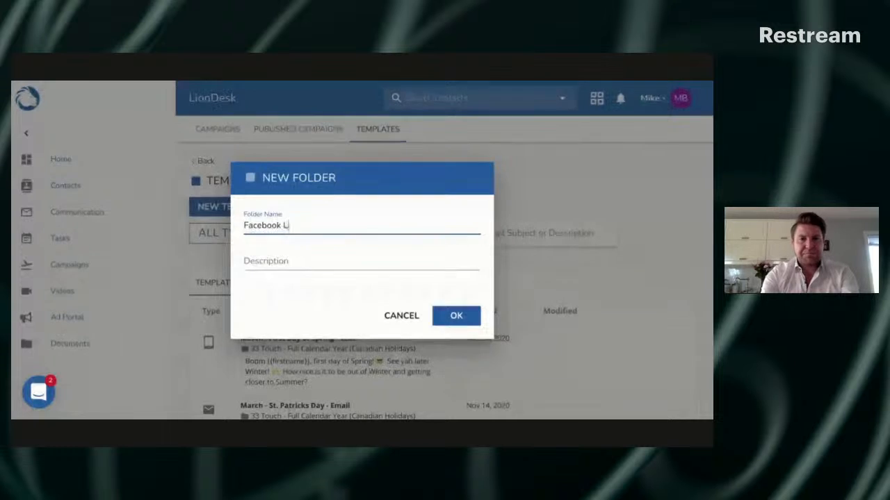
text(ead Blas)
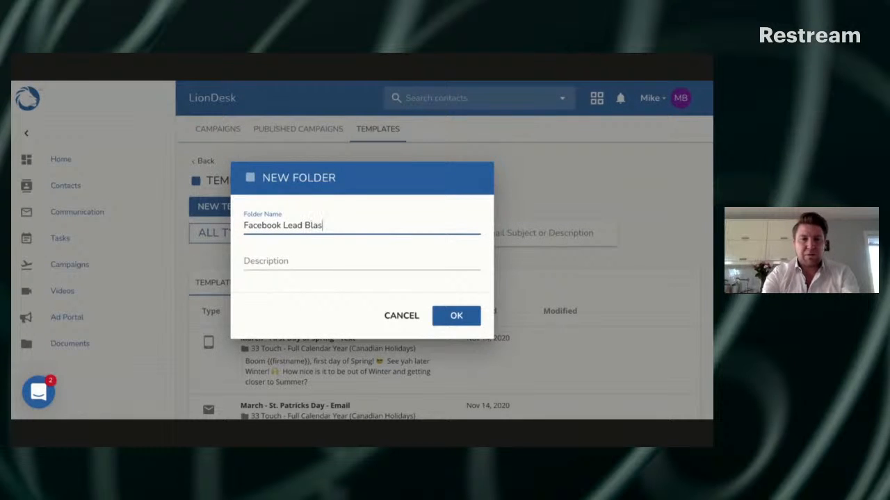
text(t)
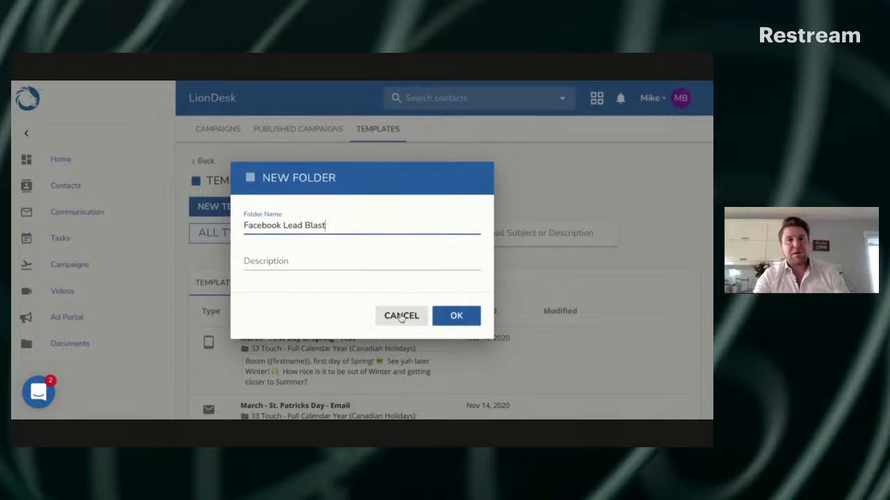
click(401, 316)
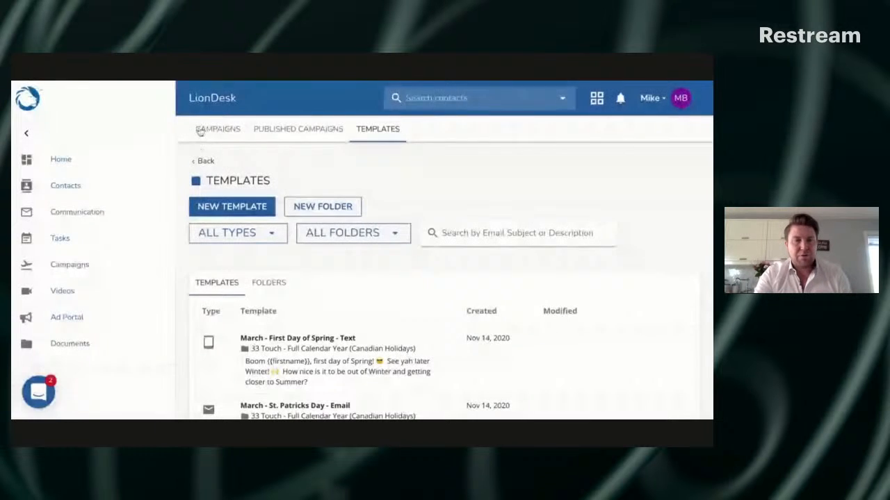
Return to the campaigns list and open the "8x8 - Have Met (8 Weeks)" campaign
click(207, 129)
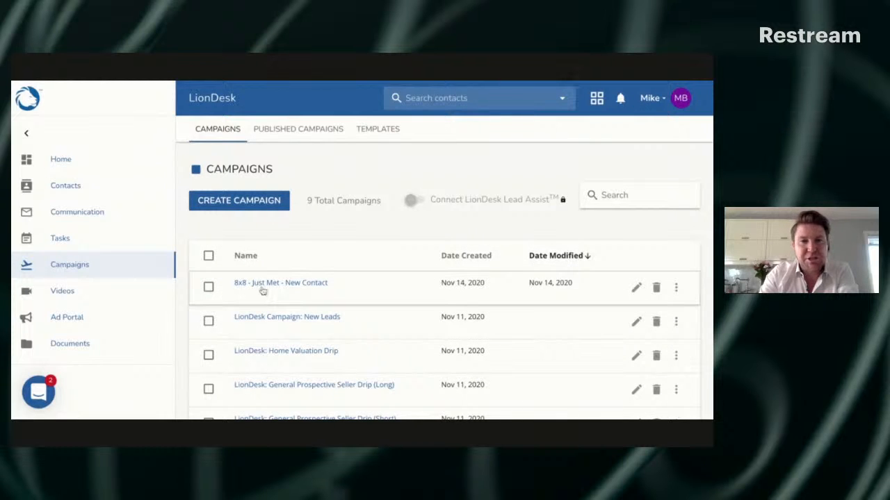
scroll(299, 286, down, 1)
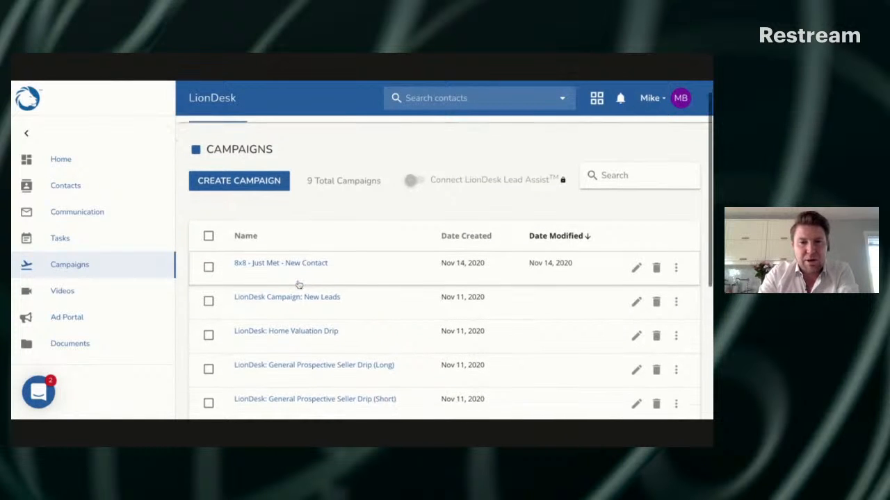
scroll(299, 285, down, 3)
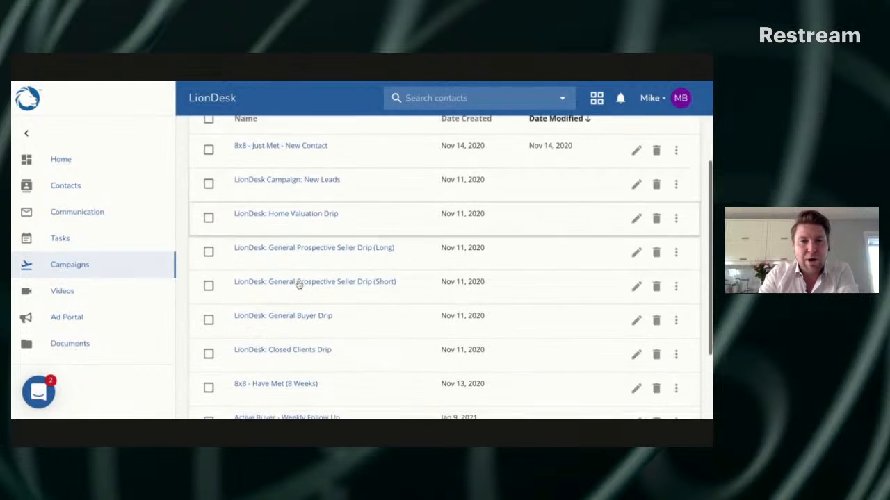
click(298, 383)
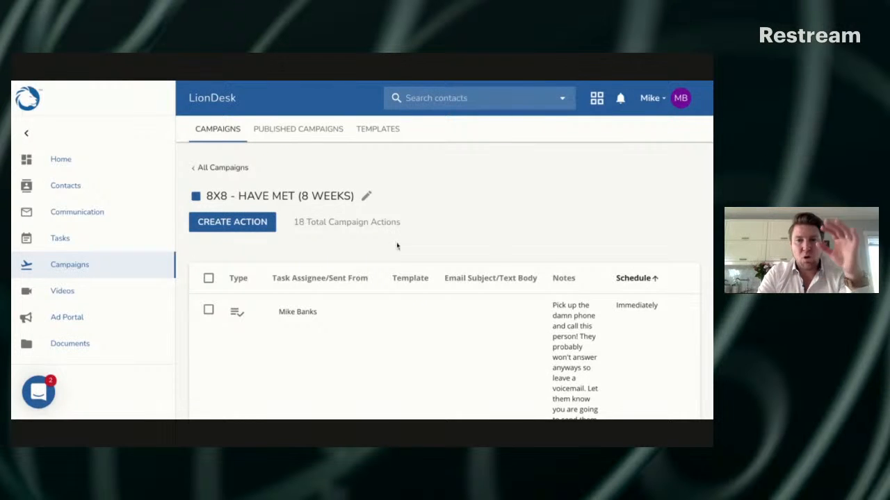
Examine the first action of the 8x8 - Have Met campaign, the immediate call task, including its notes and schedule
scroll(408, 256, down, 1)
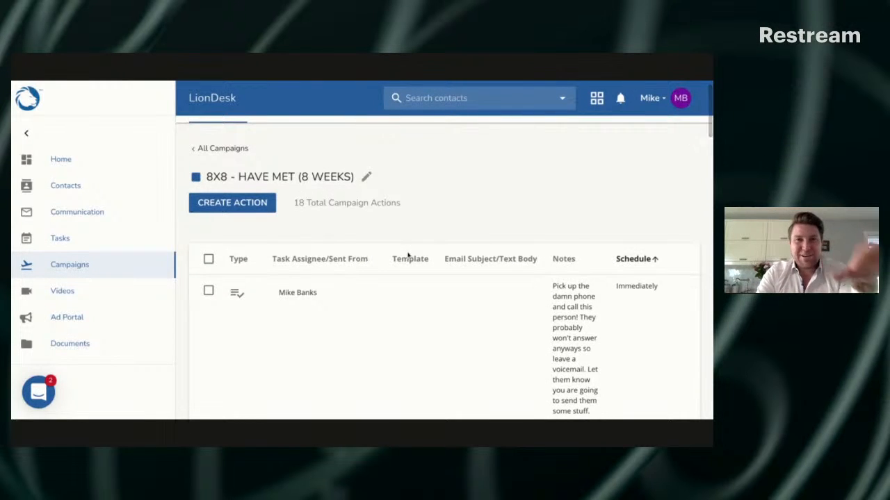
scroll(408, 256, down, 1)
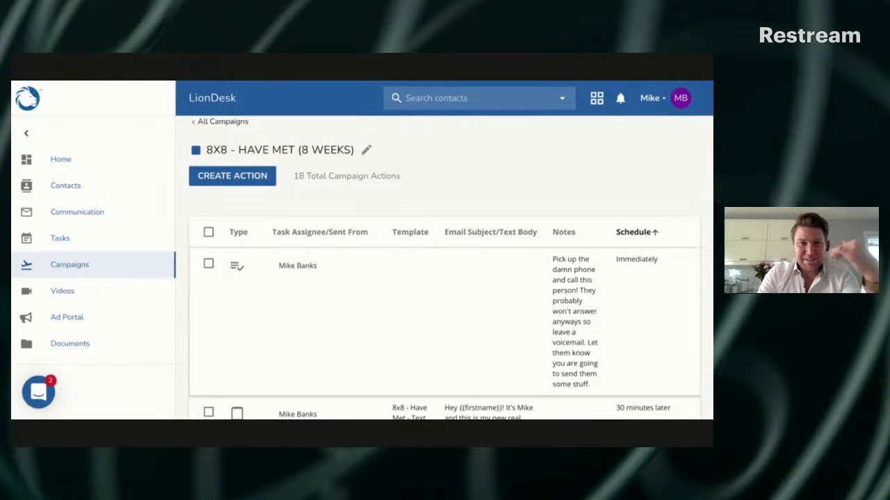
scroll(407, 256, down, 1)
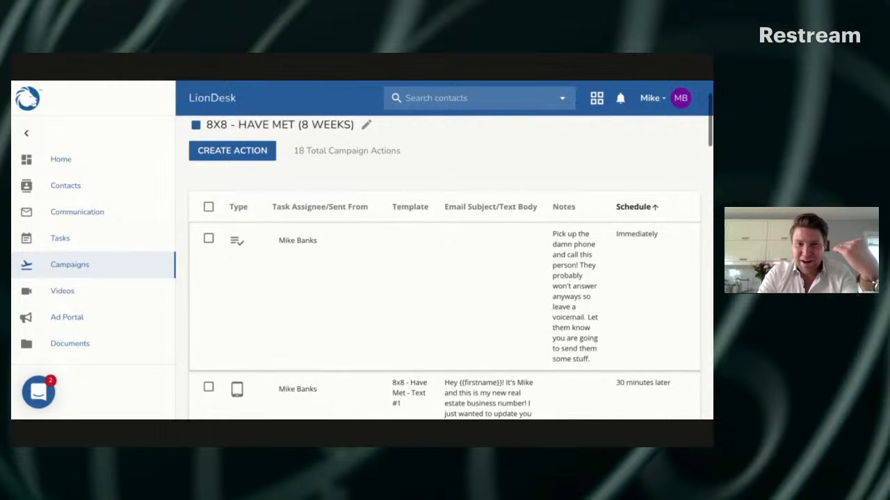
scroll(450, 270, down, 1)
scroll(445, 278, up, 3)
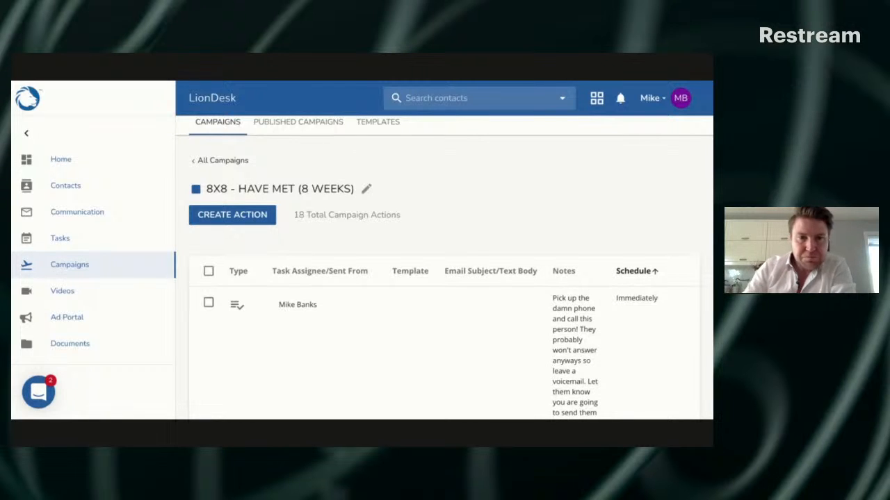
scroll(444, 278, down, 2)
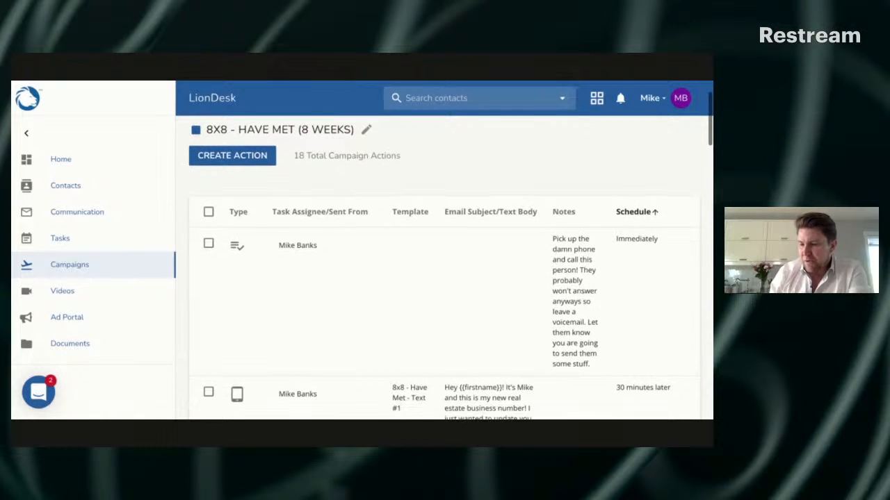
scroll(445, 278, down, 1)
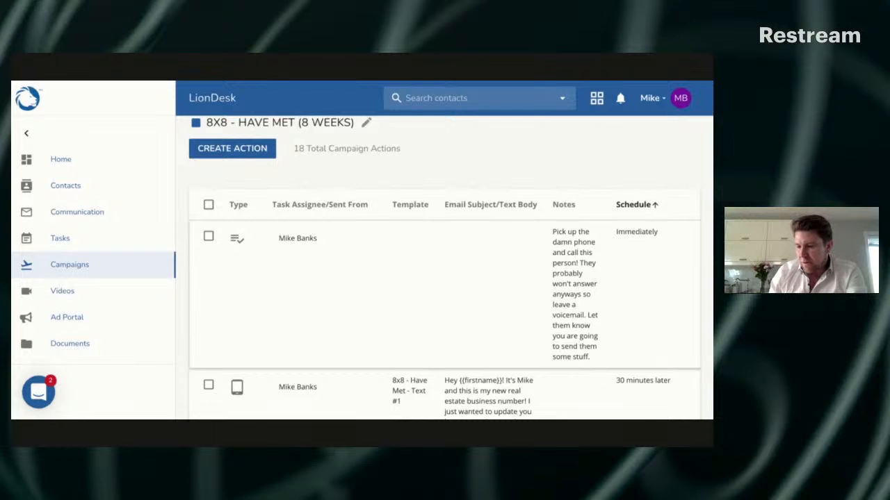
scroll(444, 278, down, 1)
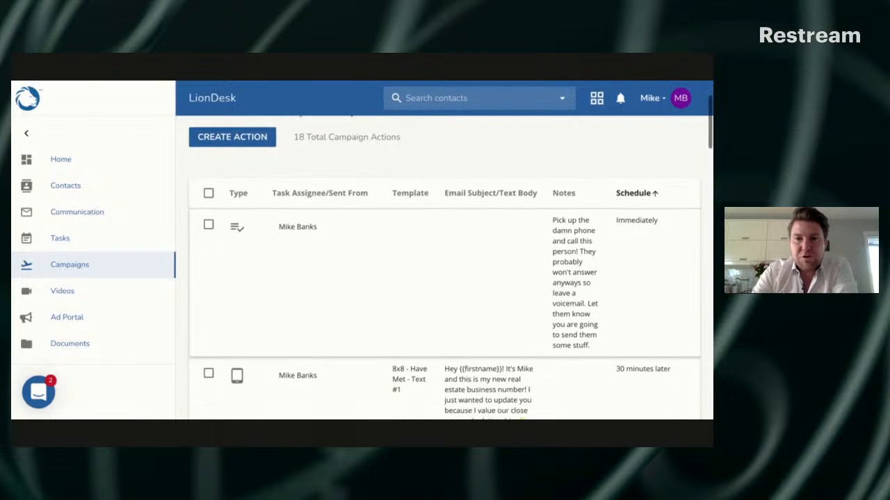
scroll(396, 224, up, 2)
scroll(396, 225, up, 2)
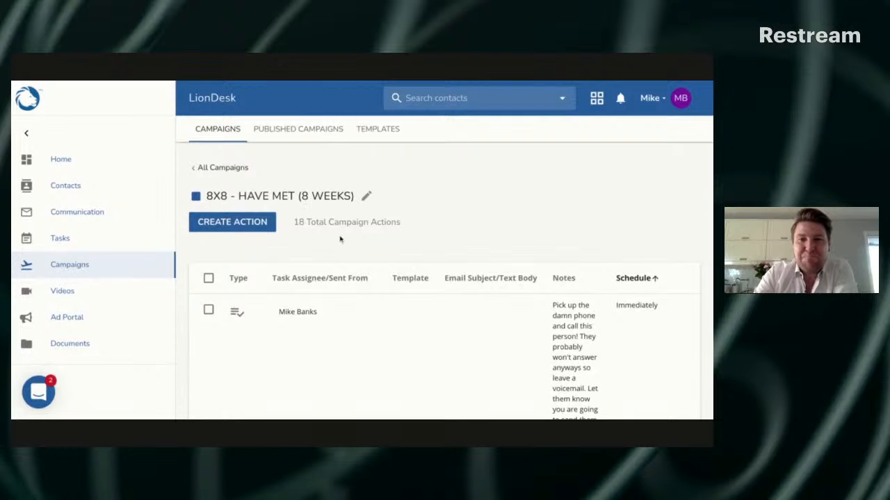
scroll(341, 239, down, 3)
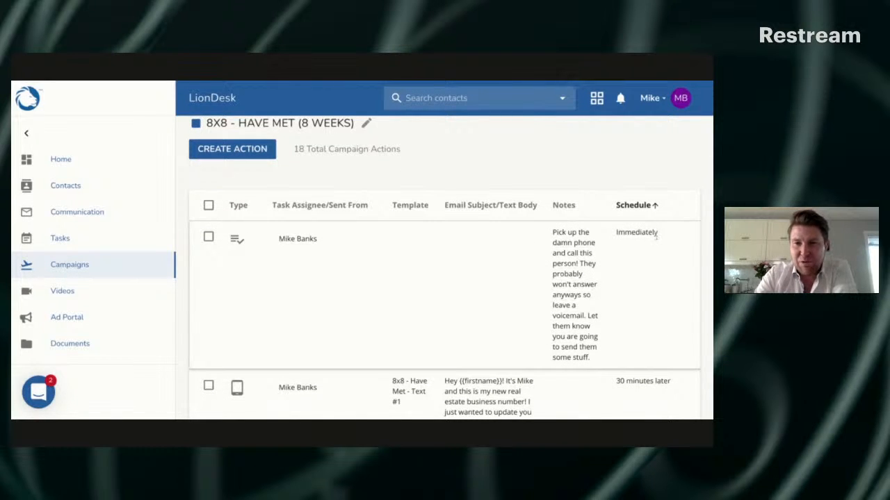
scroll(655, 236, down, 1)
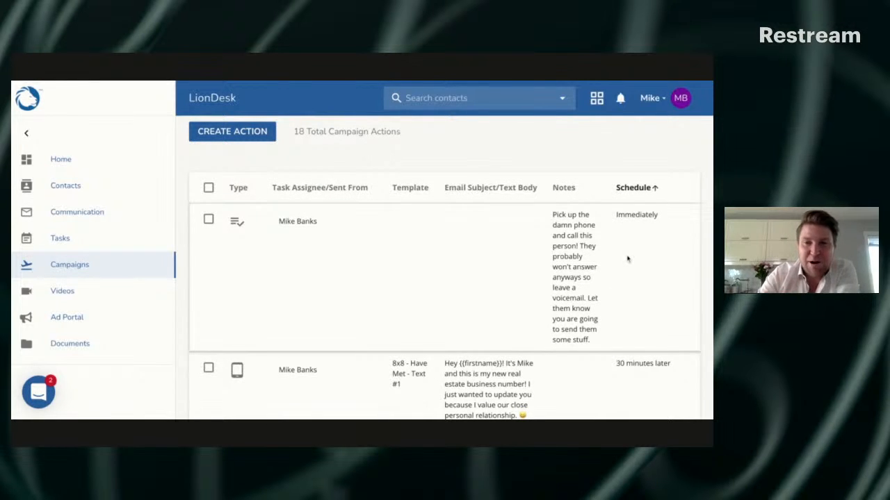
scroll(626, 259, down, 1)
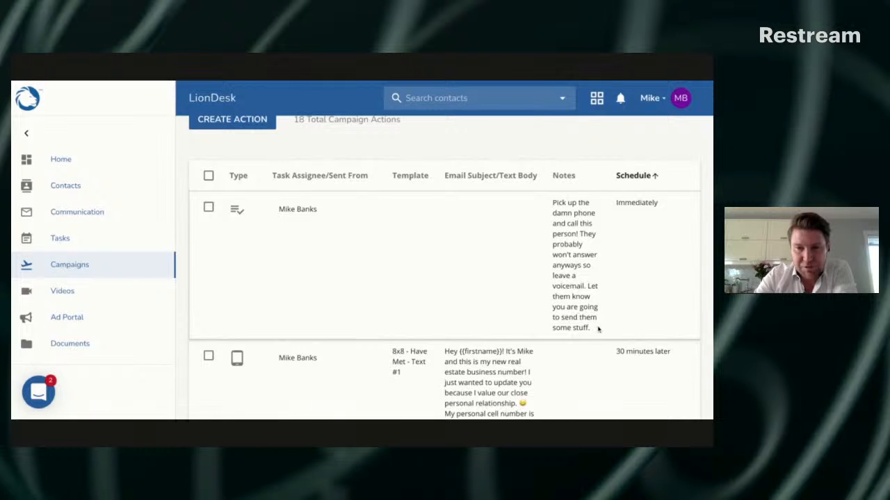
scroll(609, 315, up, 1)
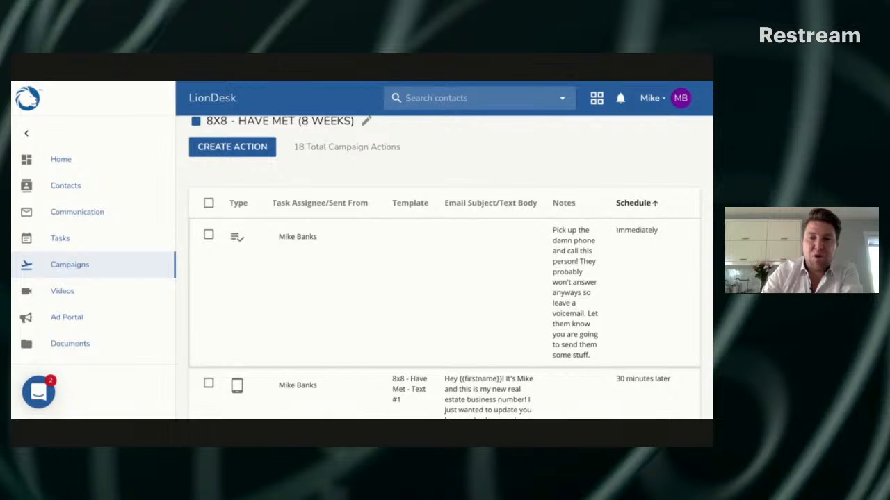
Review the follow-up texts, emails and social media task after the call, checking each one's template, message and schedule
scroll(618, 306, down, 3)
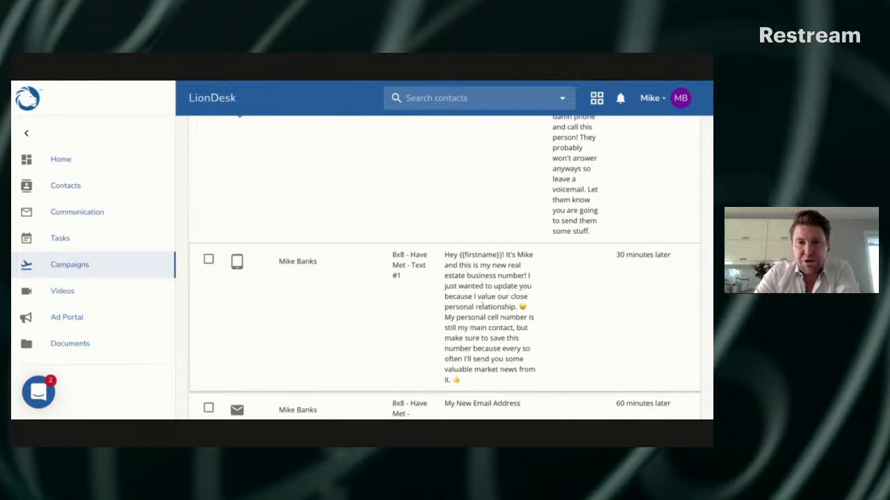
scroll(463, 303, down, 1)
scroll(514, 306, down, 1)
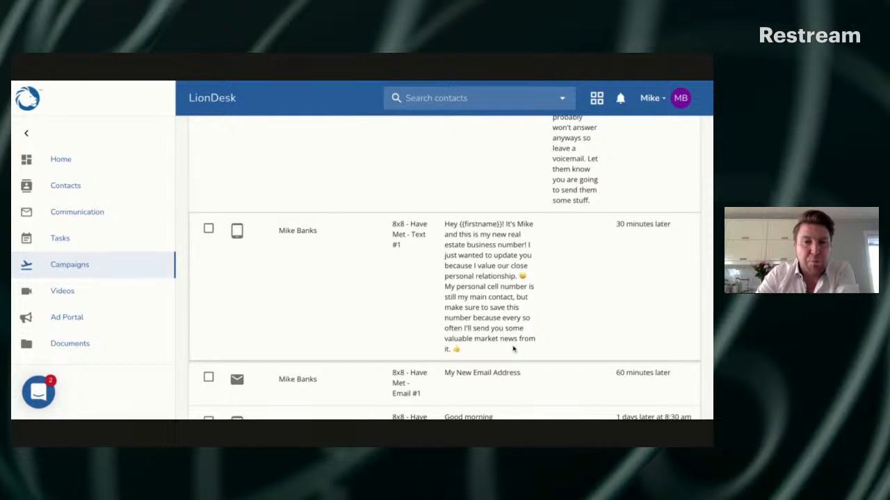
scroll(493, 338, up, 3)
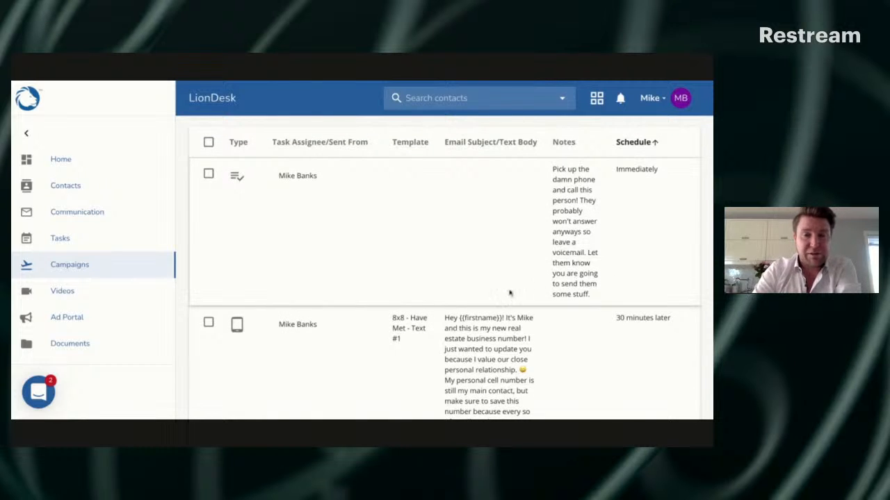
scroll(508, 294, down, 3)
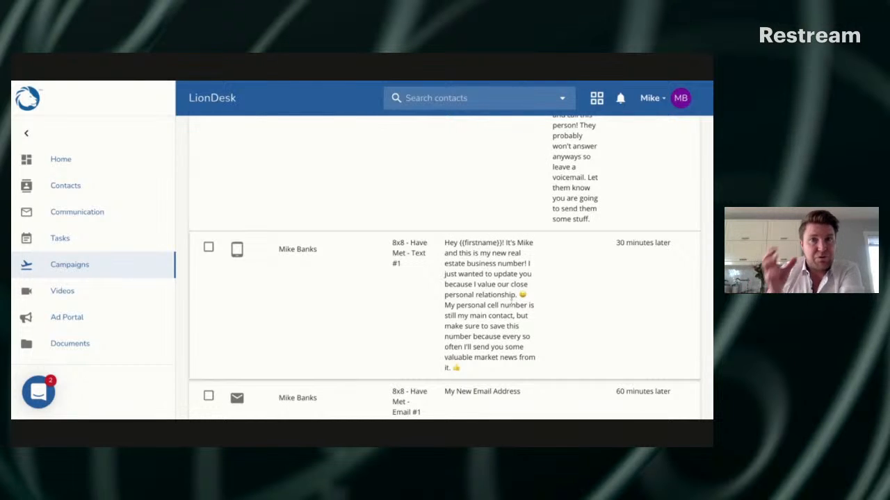
scroll(514, 303, down, 3)
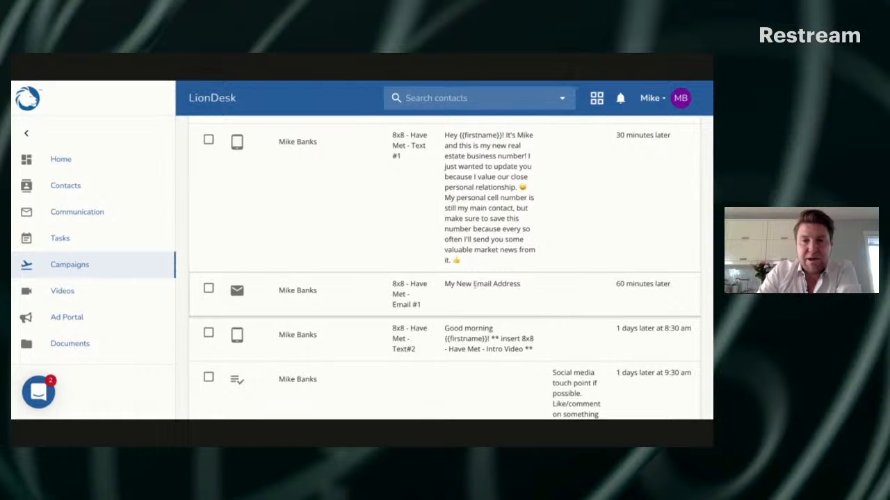
scroll(499, 285, down, 1)
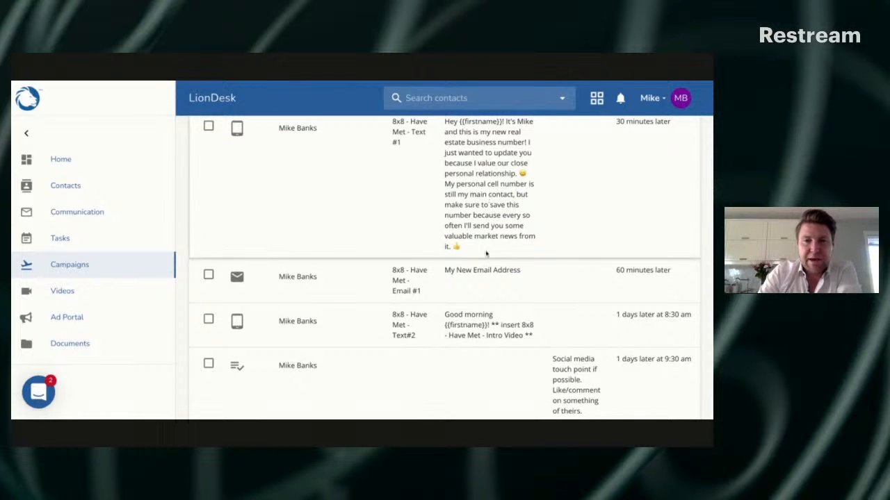
scroll(490, 271, down, 1)
scroll(490, 270, down, 2)
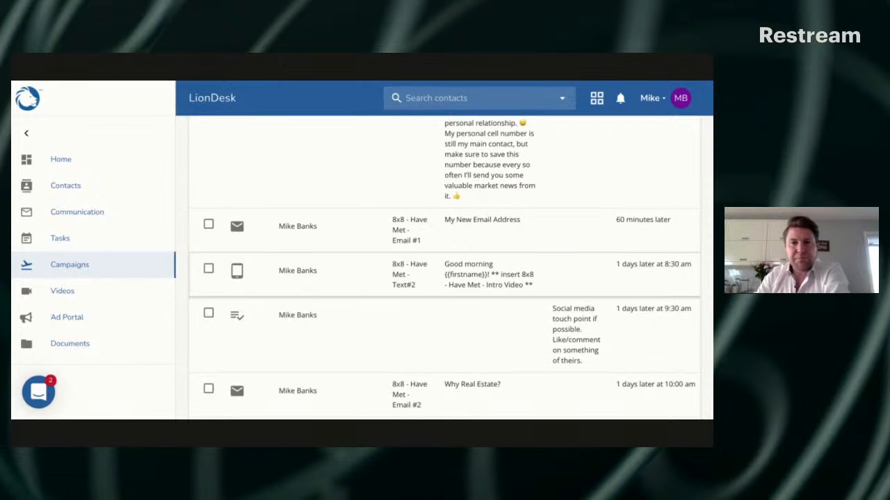
scroll(451, 267, down, 1)
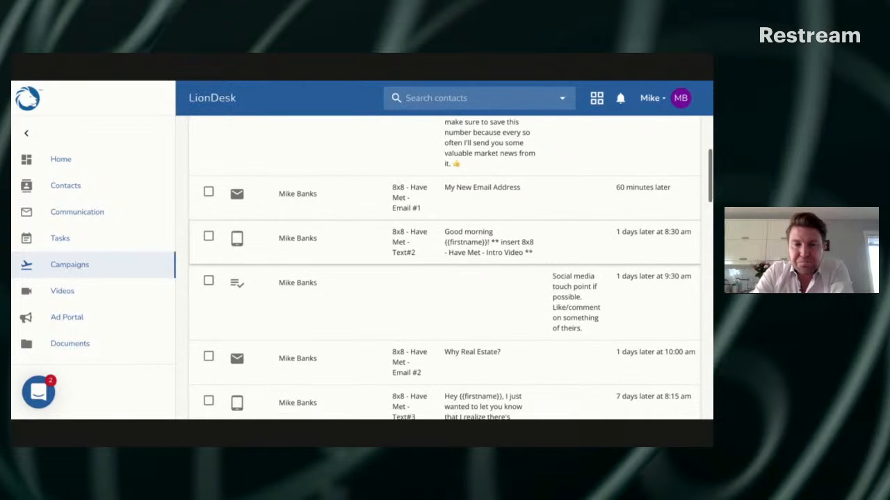
scroll(528, 290, down, 1)
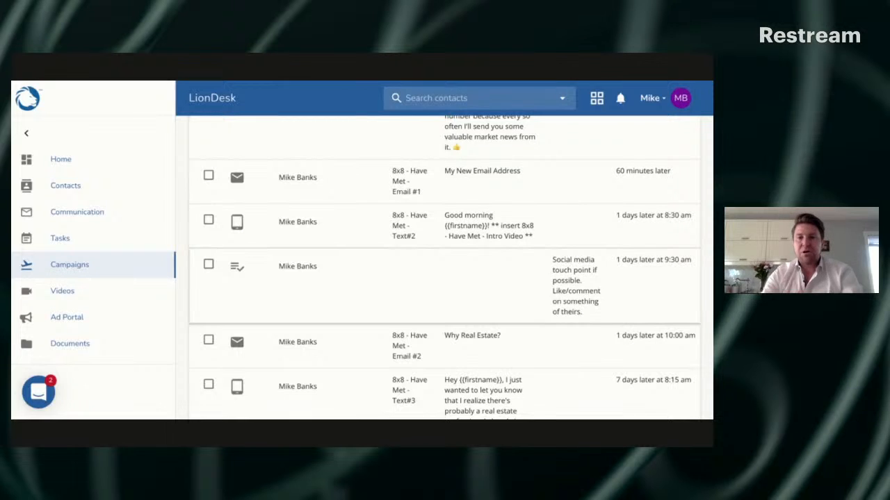
Review the "Why Real Estate?" email and Text#3 in the campaign, checking their message content and schedule
scroll(643, 288, down, 1)
scroll(643, 288, down, 1)
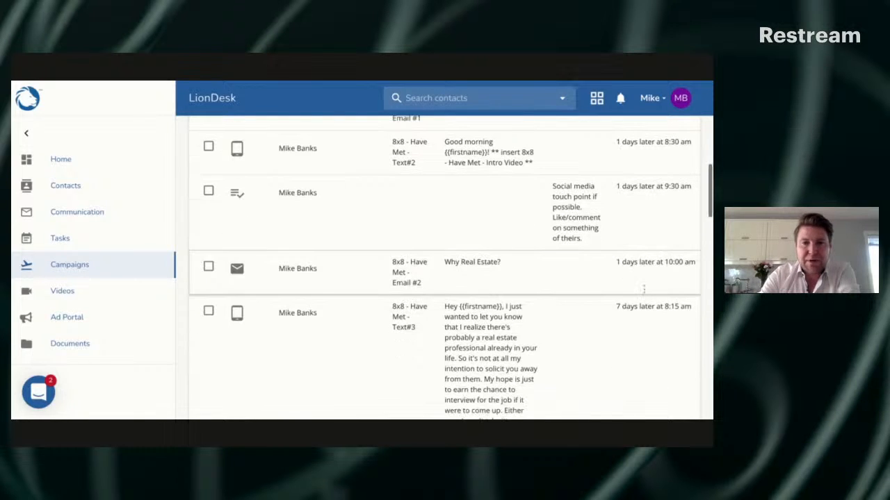
scroll(445, 263, down, 1)
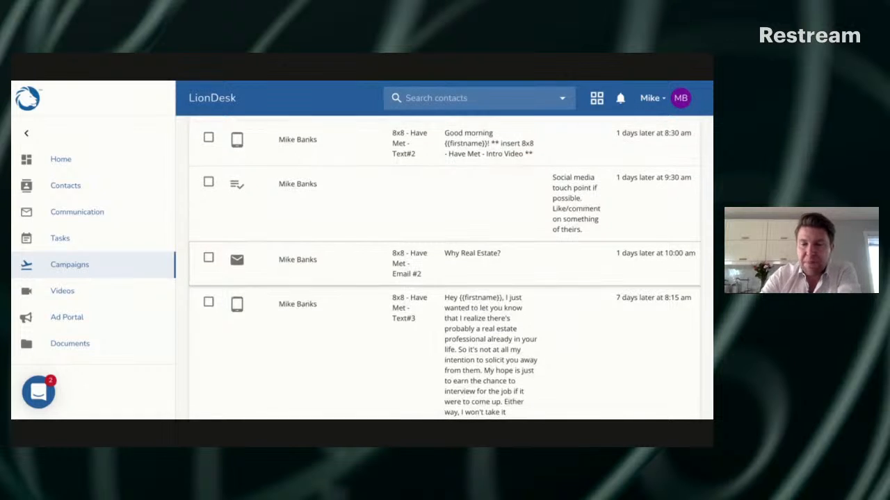
scroll(526, 277, down, 1)
scroll(533, 274, down, 1)
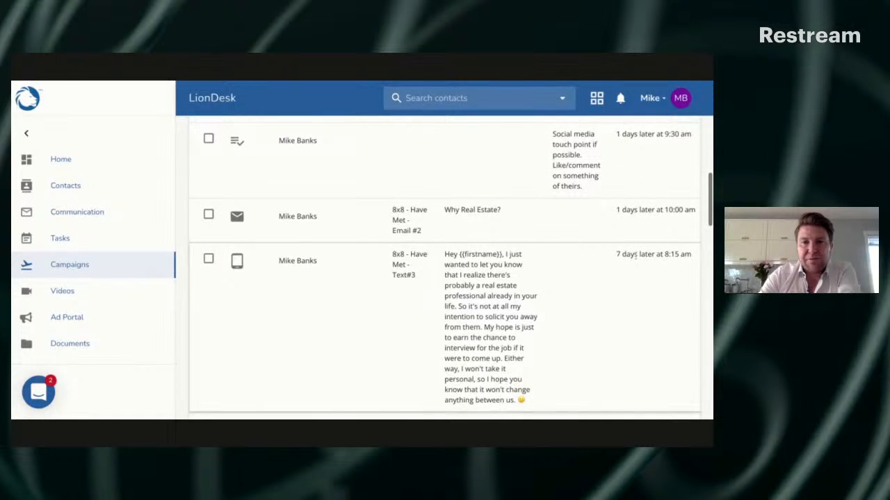
scroll(626, 258, down, 1)
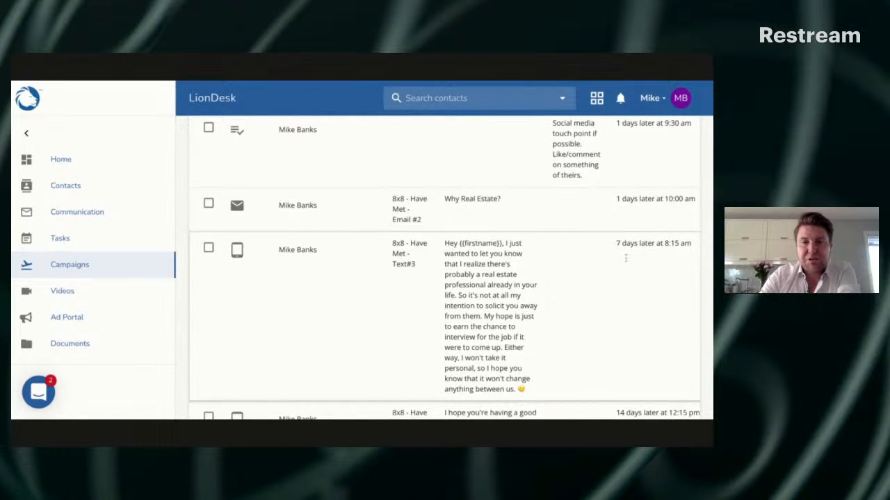
scroll(517, 209, down, 1)
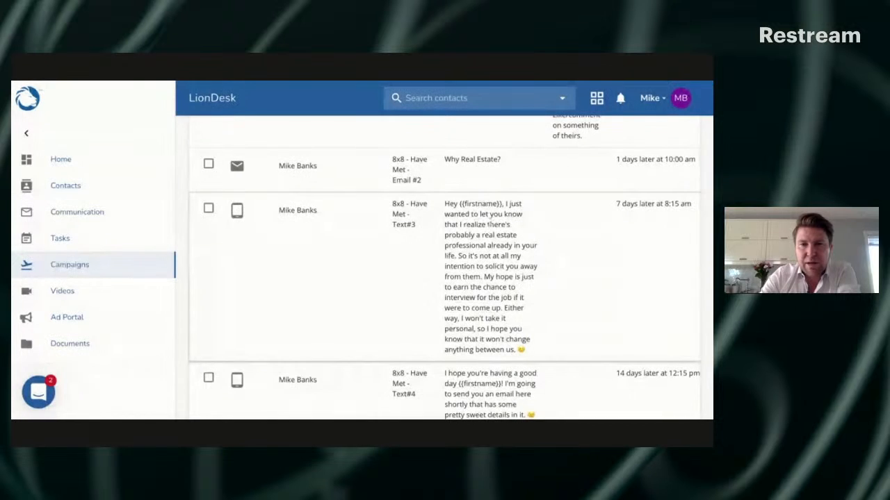
scroll(491, 244, down, 2)
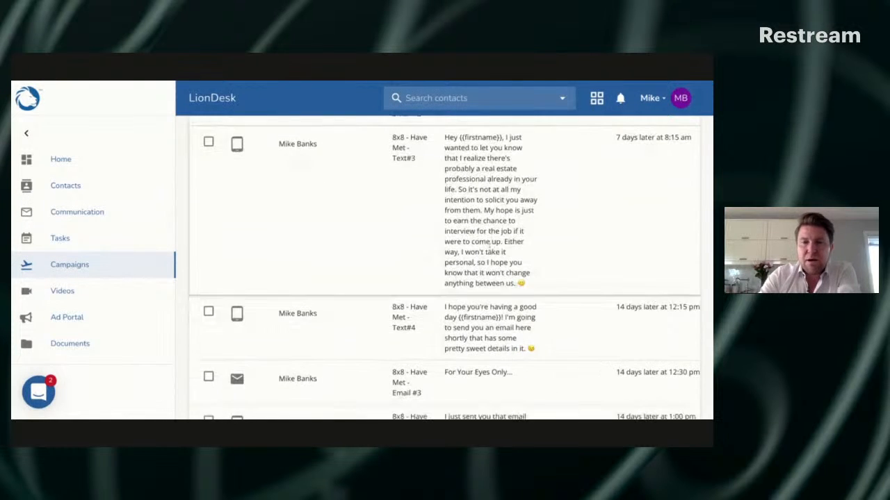
Review Text#4, the "For Your Eyes Only..." email, Text#5 and Text#6, reading their messages and send times
scroll(489, 247, down, 4)
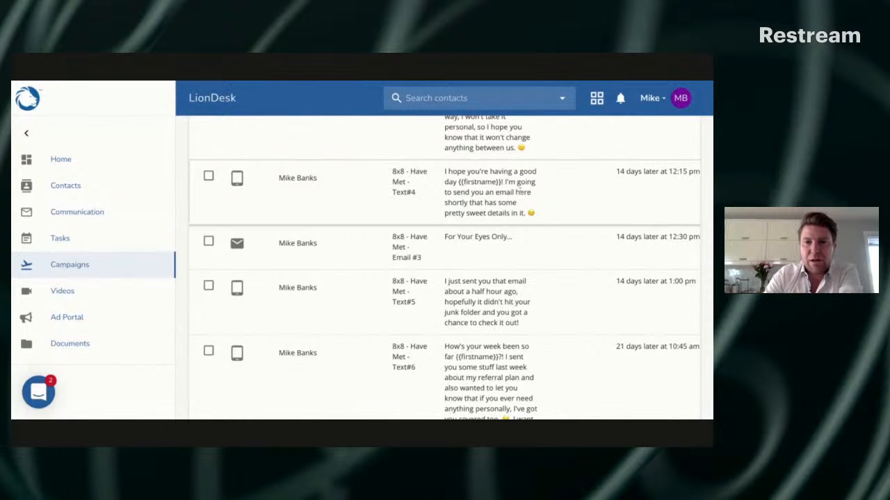
scroll(500, 214, down, 2)
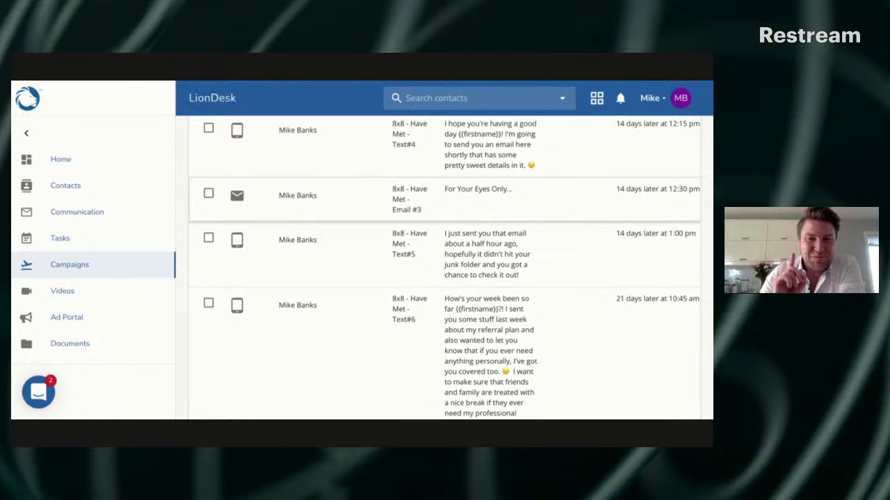
scroll(450, 266, down, 1)
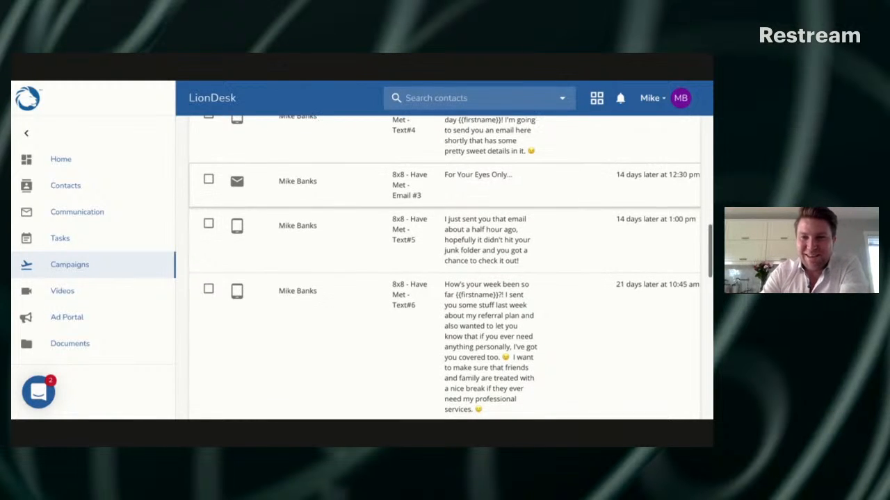
scroll(625, 216, down, 1)
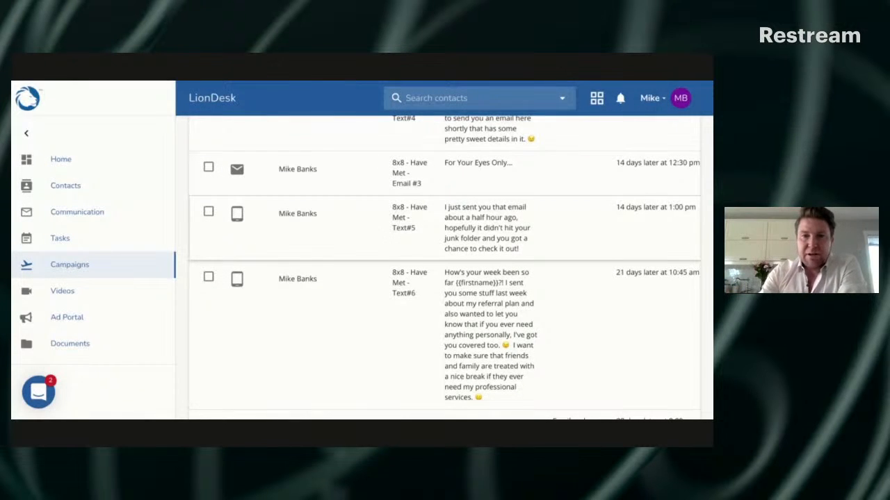
scroll(450, 266, down, 2)
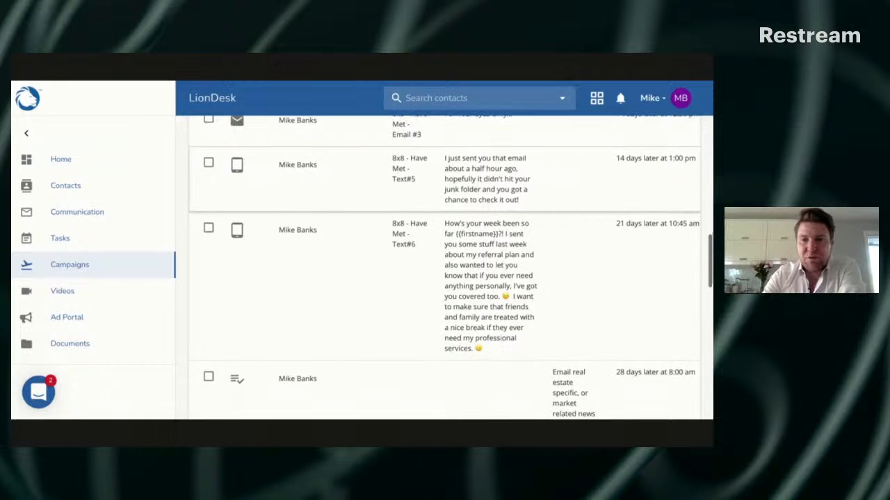
scroll(592, 234, down, 3)
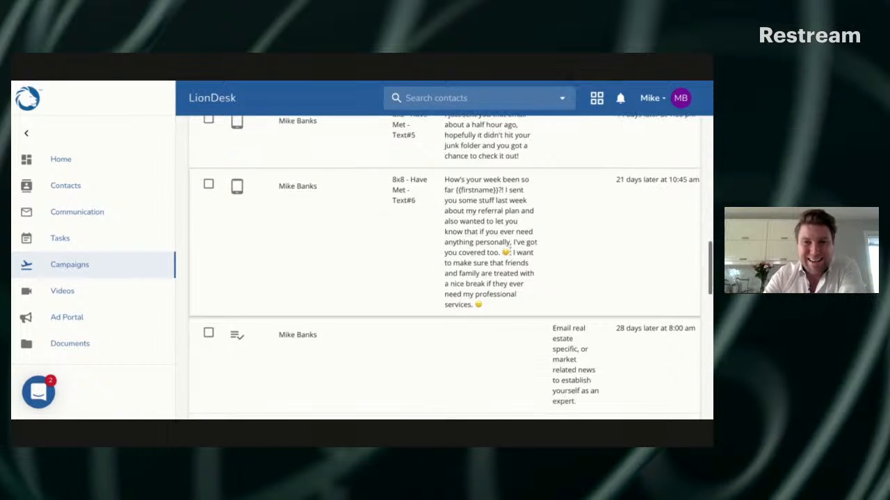
Examine the notes and schedules of the remaining tasks, covering the market news emails, check-in call and mailed thank you note
scroll(627, 277, down, 1)
scroll(635, 269, down, 1)
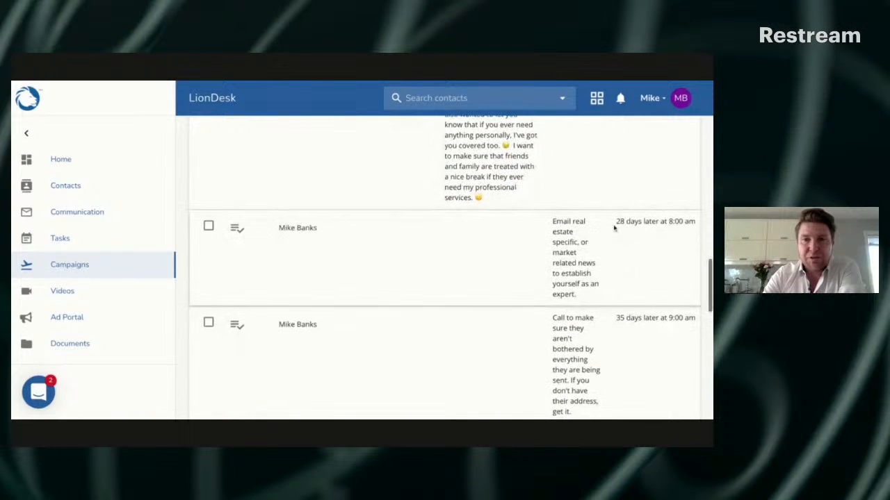
scroll(593, 249, down, 1)
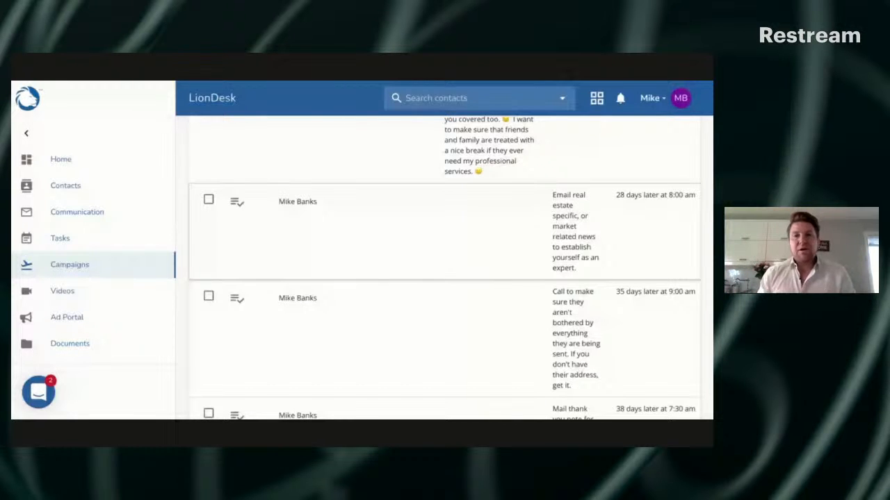
scroll(648, 254, down, 2)
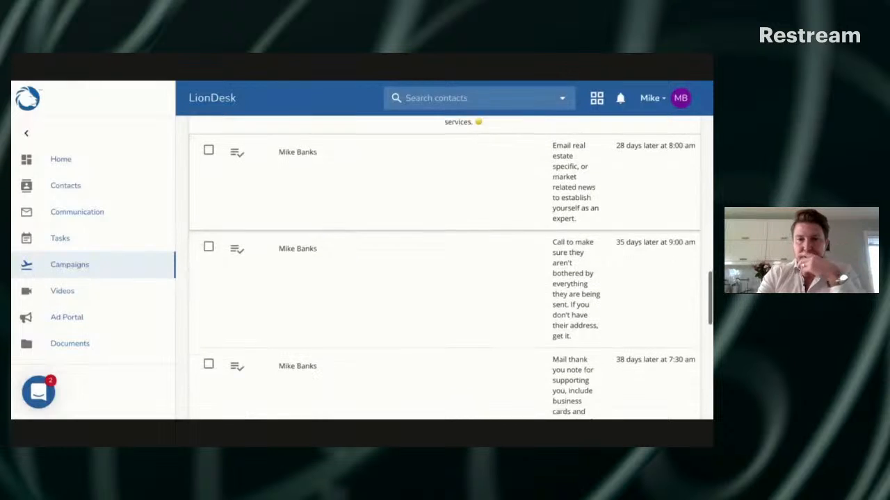
scroll(643, 243, down, 1)
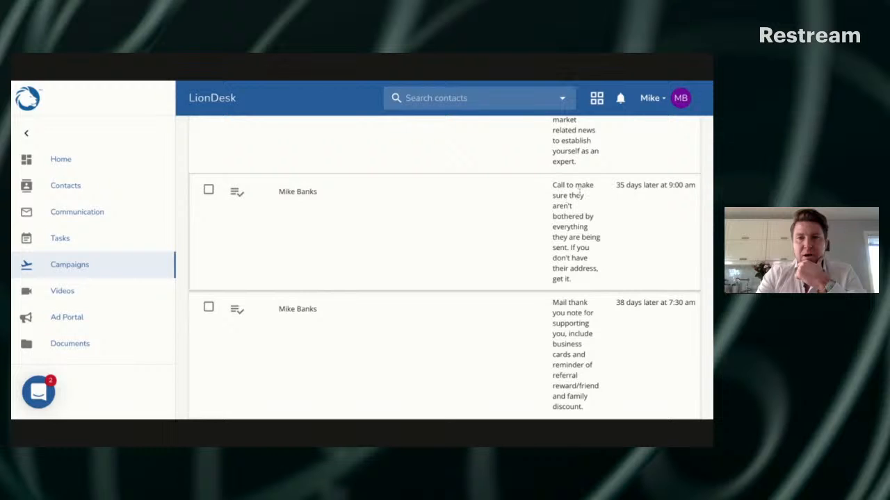
scroll(580, 191, down, 1)
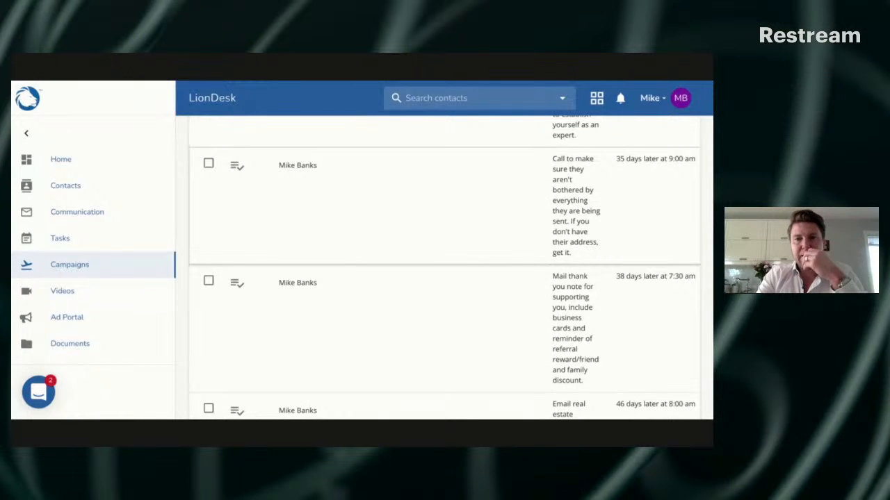
scroll(606, 240, down, 2)
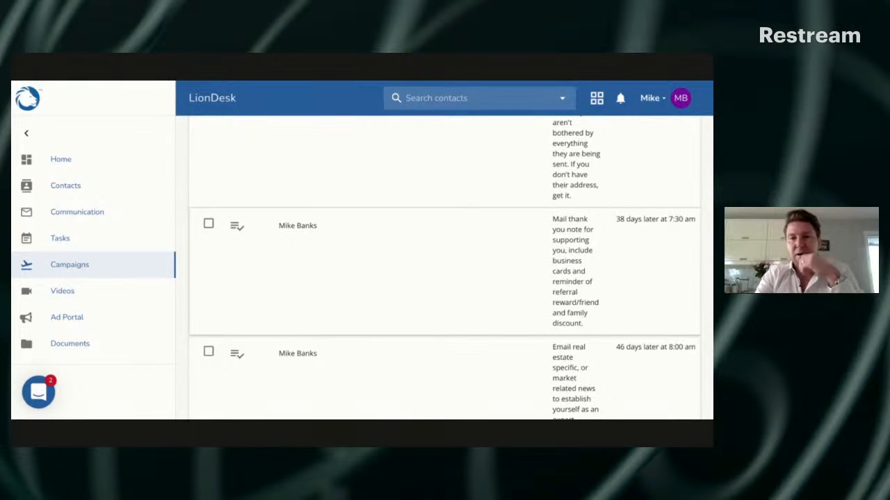
scroll(444, 267, down, 2)
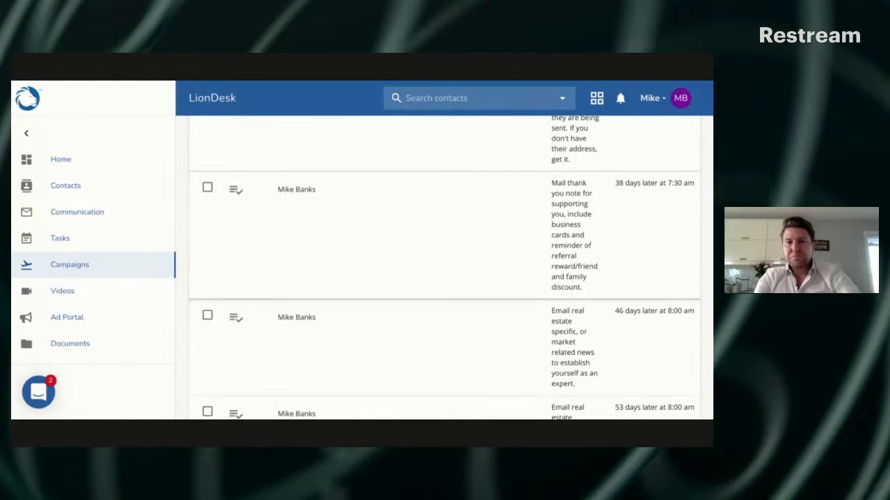
scroll(604, 257, down, 1)
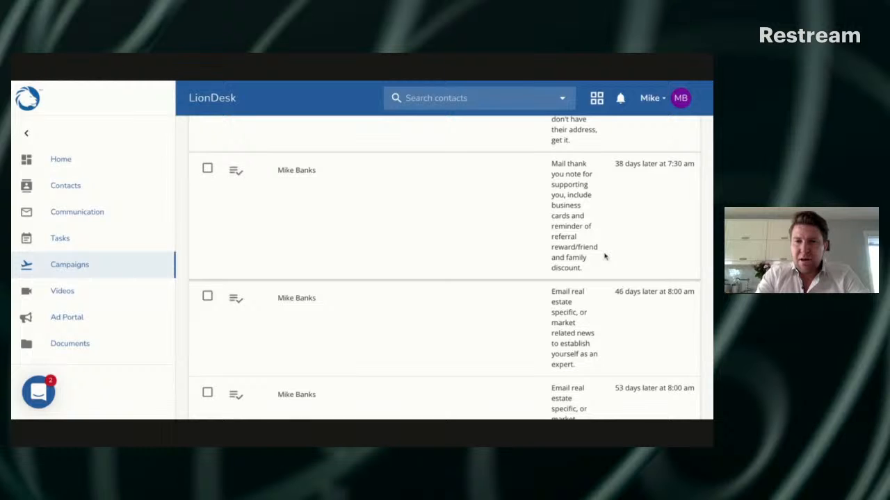
scroll(603, 256, down, 1)
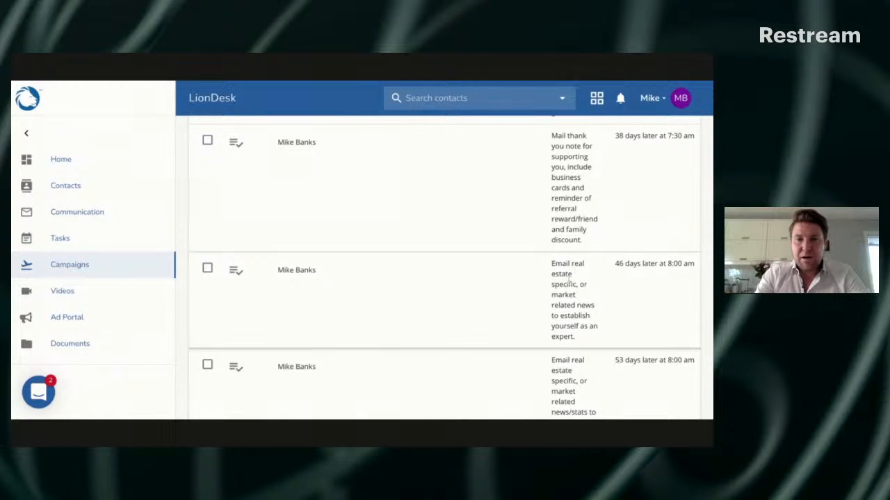
scroll(577, 291, down, 4)
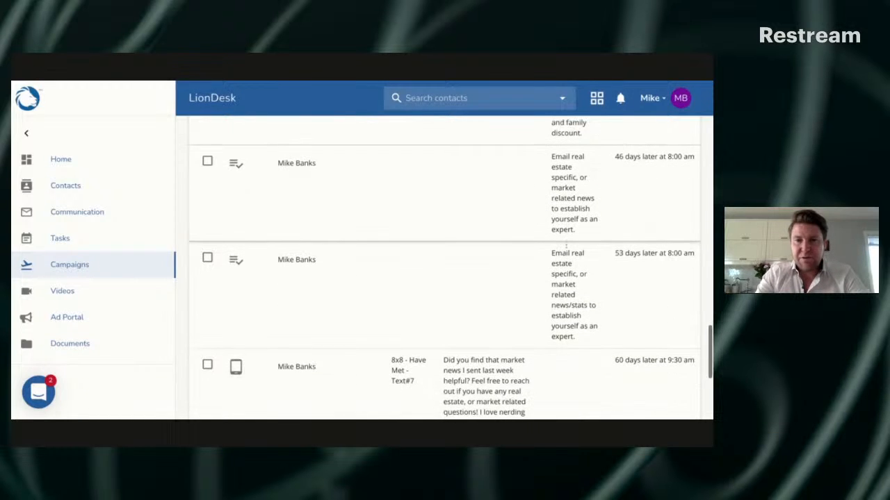
scroll(566, 245, down, 1)
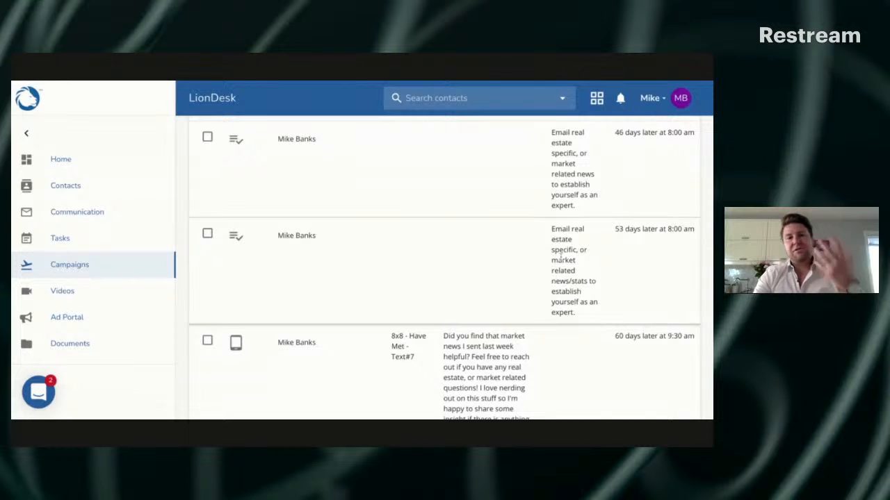
scroll(561, 256, up, 1)
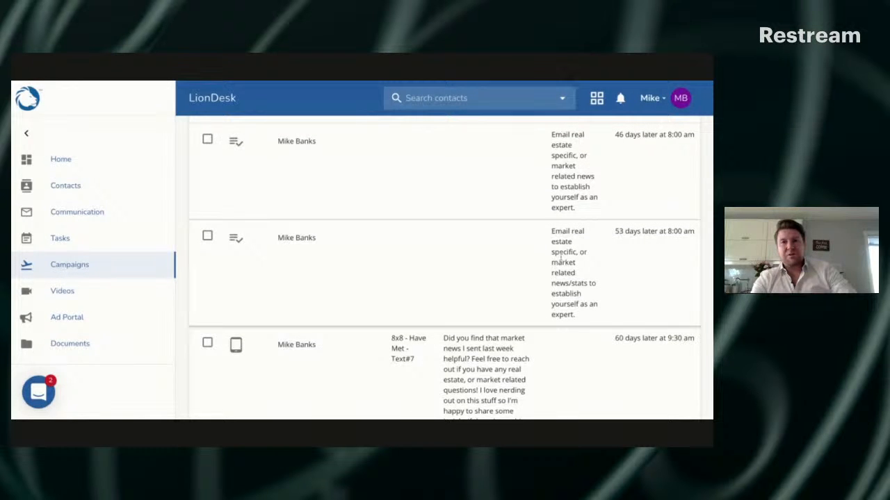
Leave the 8x8 - Have Met campaign and return to the list of all campaigns
scroll(560, 258, up, 20)
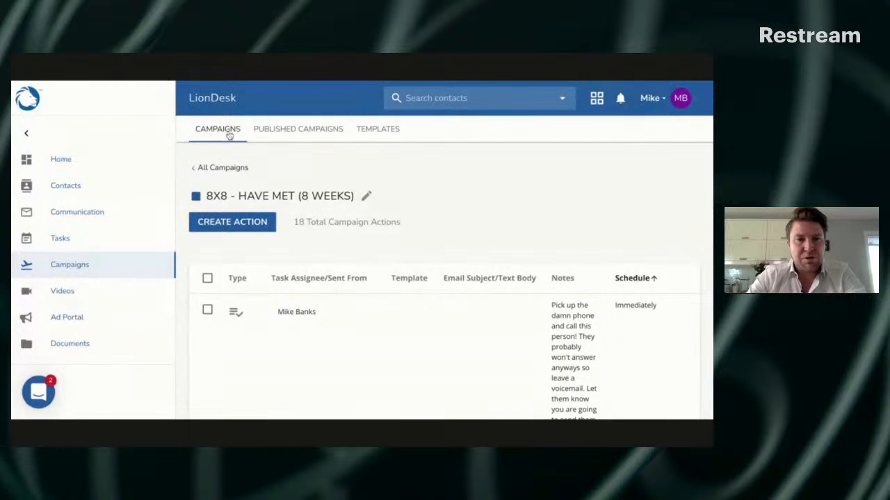
click(237, 169)
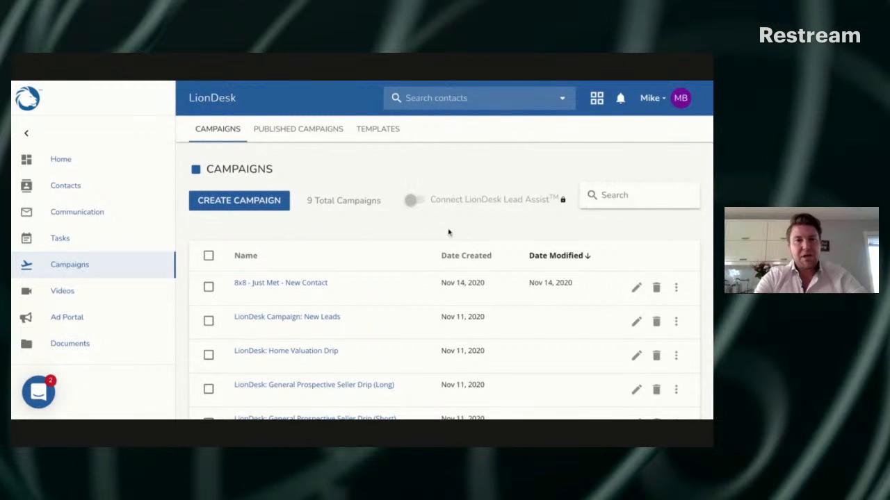
click(224, 208)
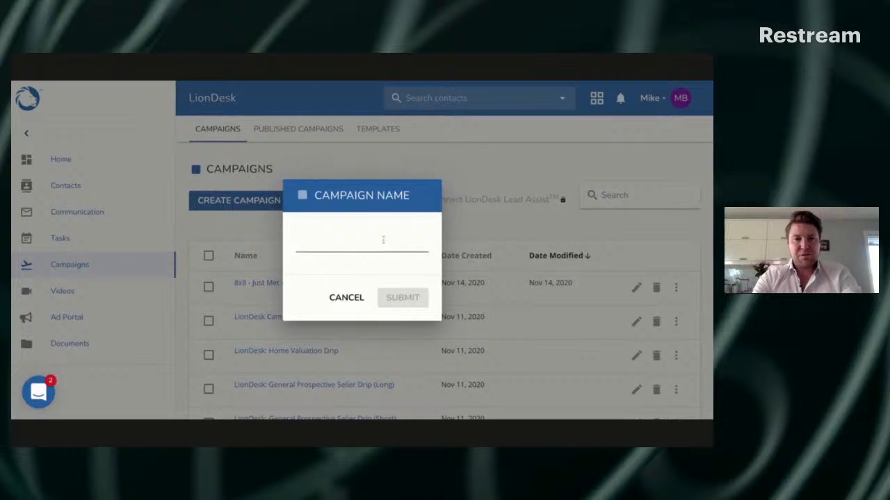
click(383, 240)
text(FACE)
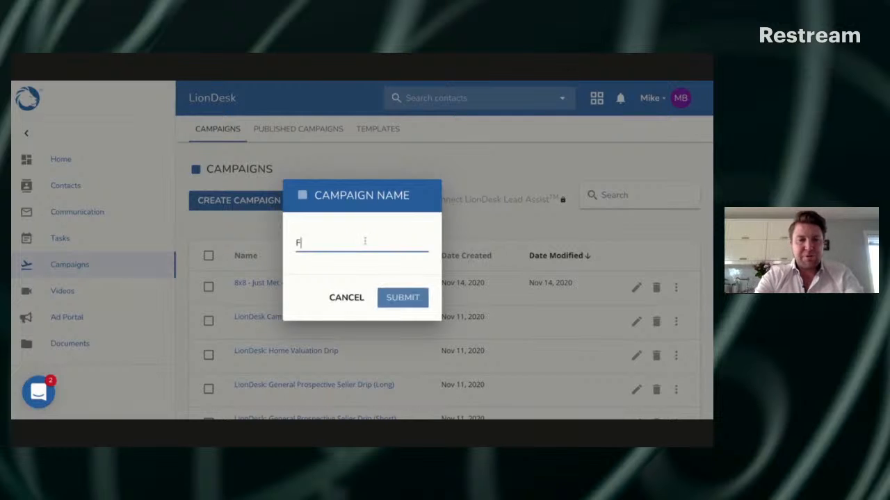
key(BackSpace)
key(BackSpace)
key(BackSpace)
text(a)
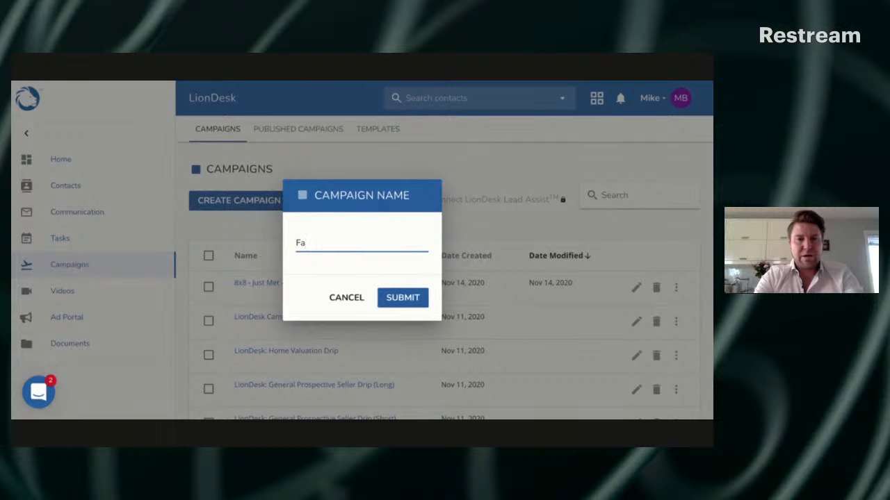
text(cebook B)
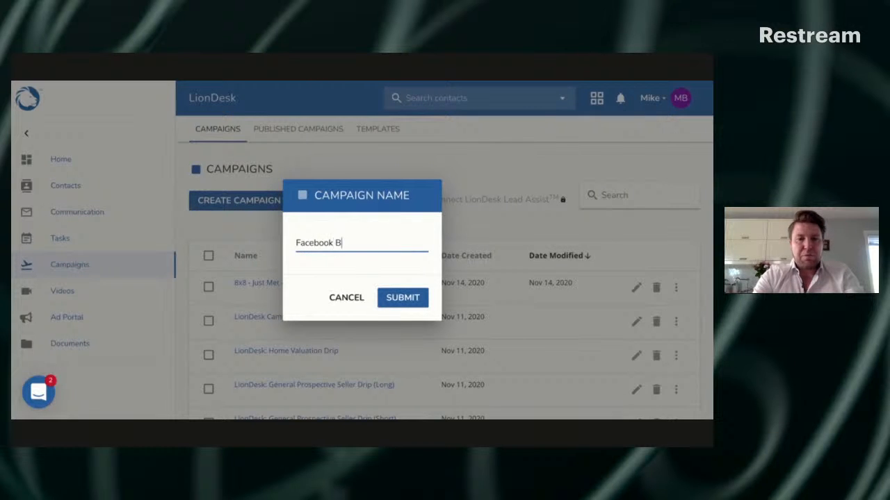
text(lasy)
key(BackSpace)
text(t)
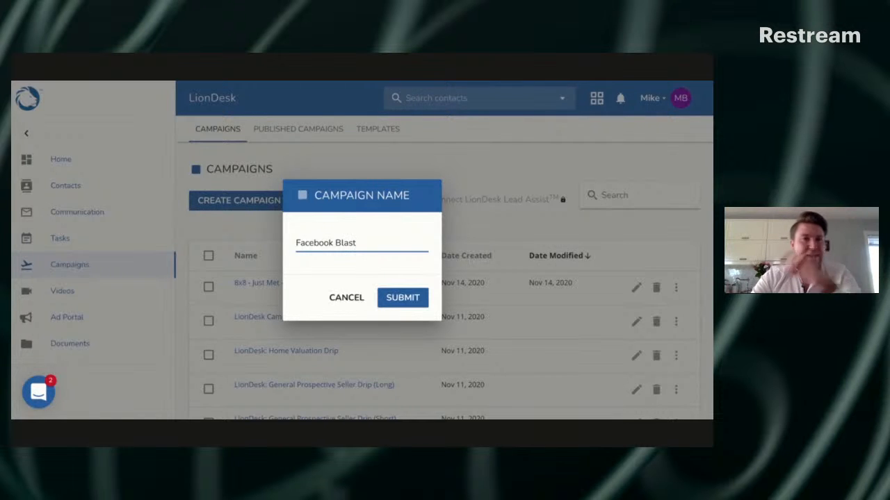
click(348, 299)
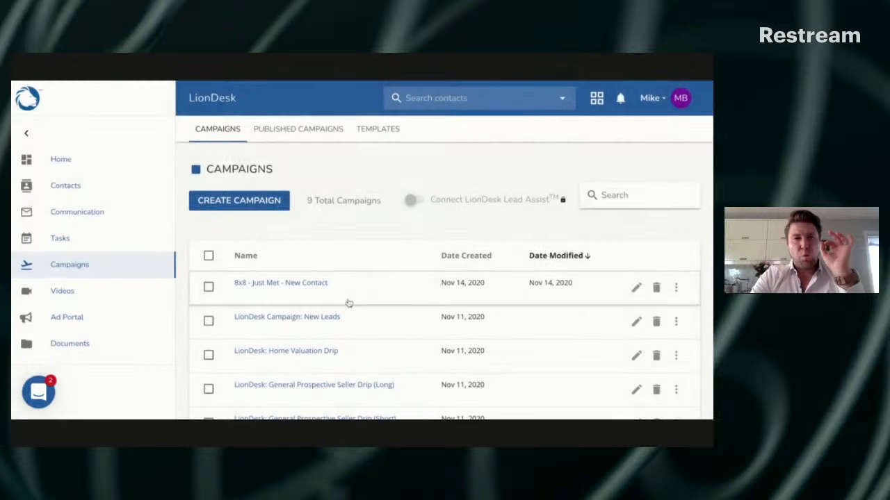
Open the list of campaign templates
click(380, 132)
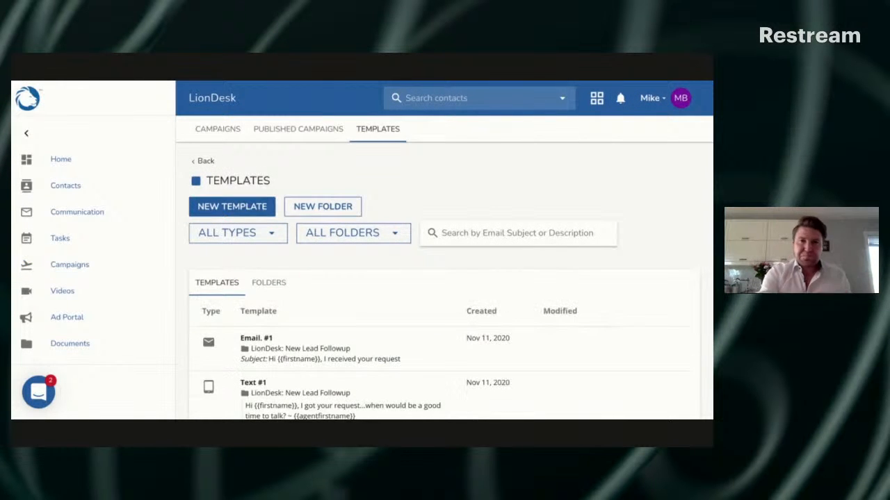
Fill in a new template folder named "Facebook Blast" without a description, and cancel its creation
click(325, 205)
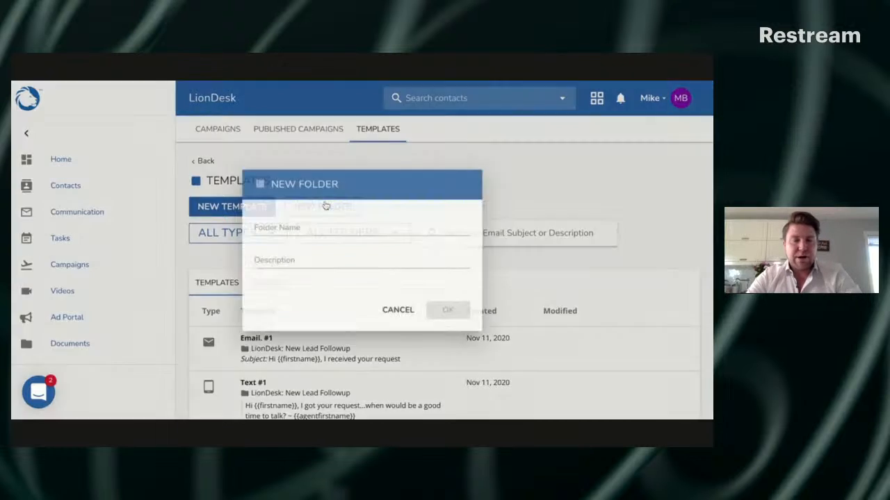
click(324, 230)
text(F)
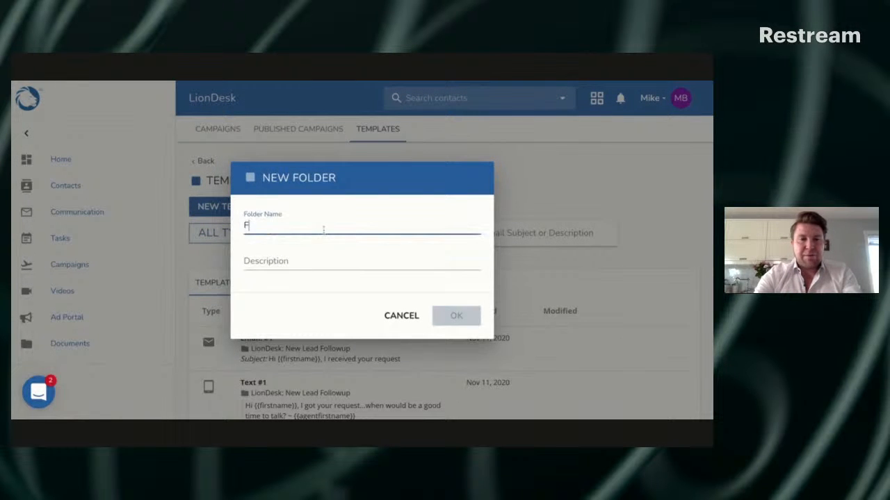
text(aceboo)
key(BackSpace)
text(ook)
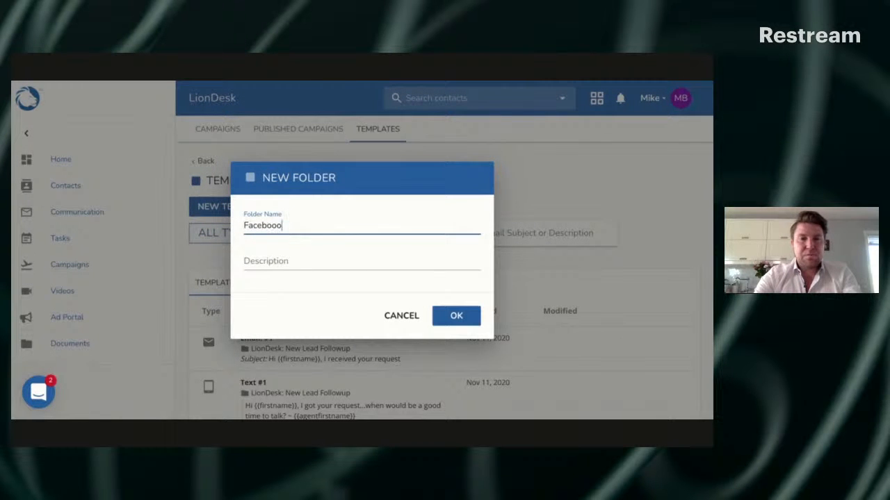
key(BackSpace)
key(BackSpace)
text(k)
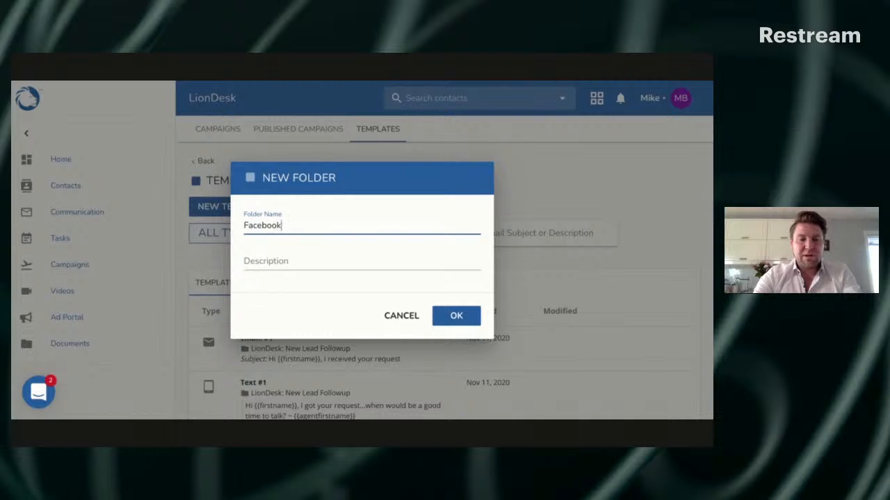
text( Blast)
click(354, 263)
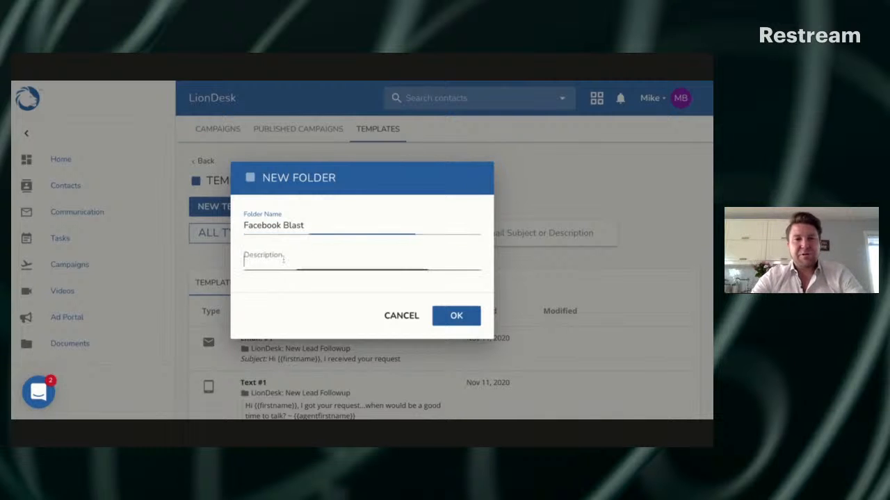
click(390, 320)
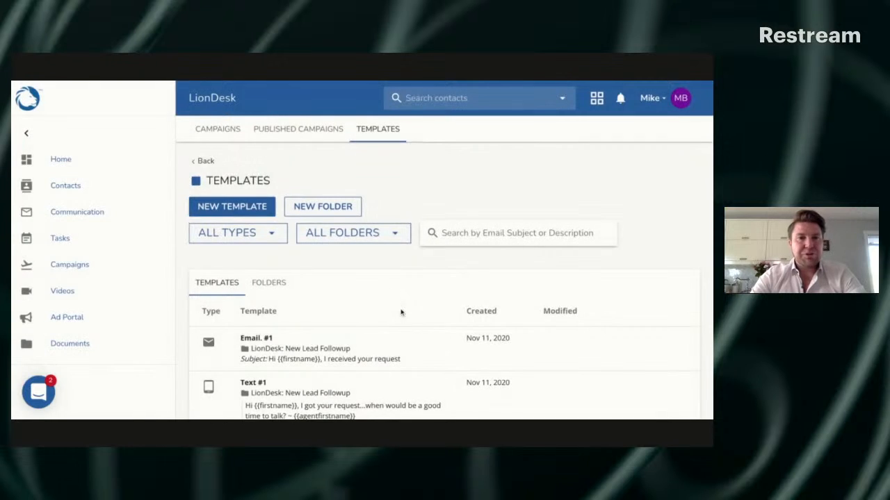
Start a new template and enter "Facebook Blast - Email #1" as its description
click(260, 210)
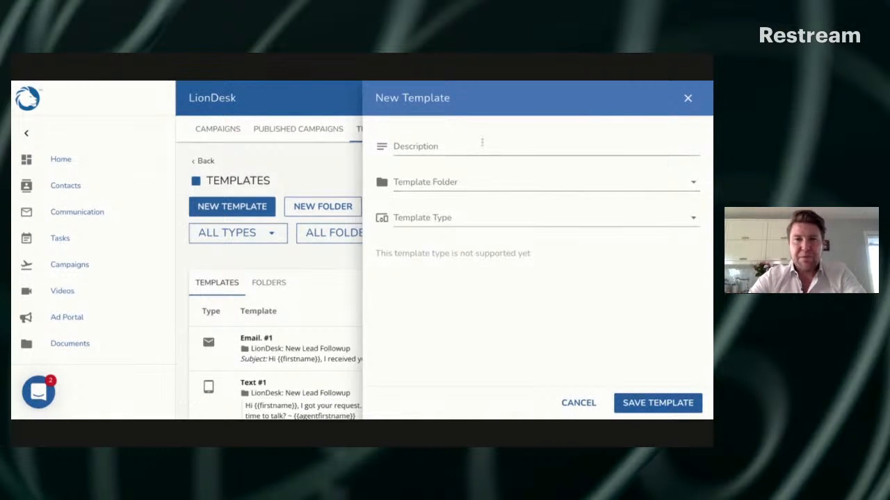
click(482, 144)
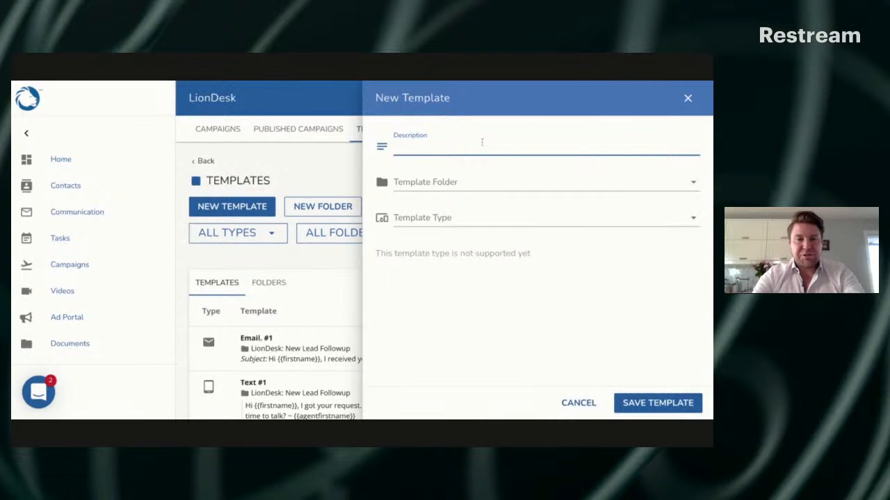
text(Facebook Viad)
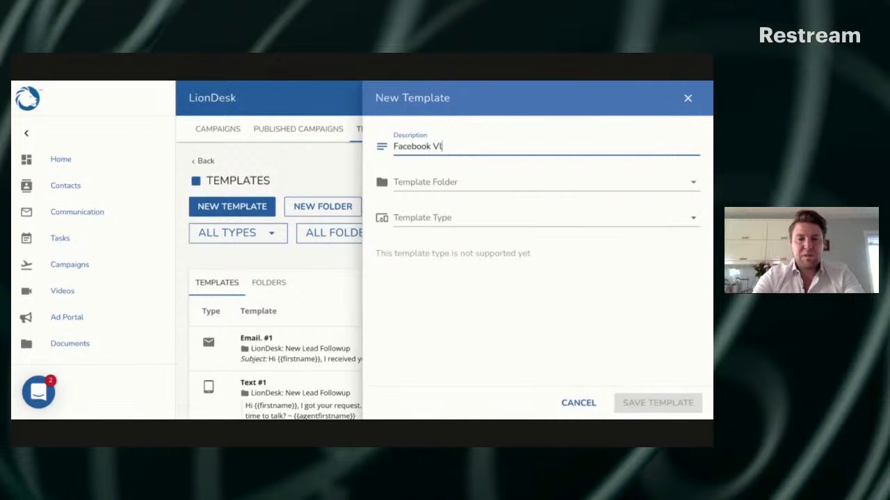
key(BackSpace)
key(BackSpace)
key(BackSpace)
key(BackSpace)
text(Blast)
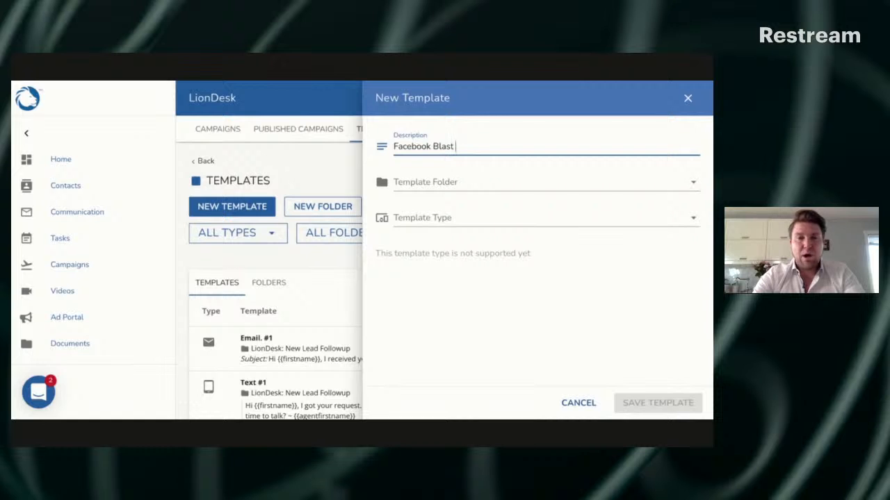
text( -)
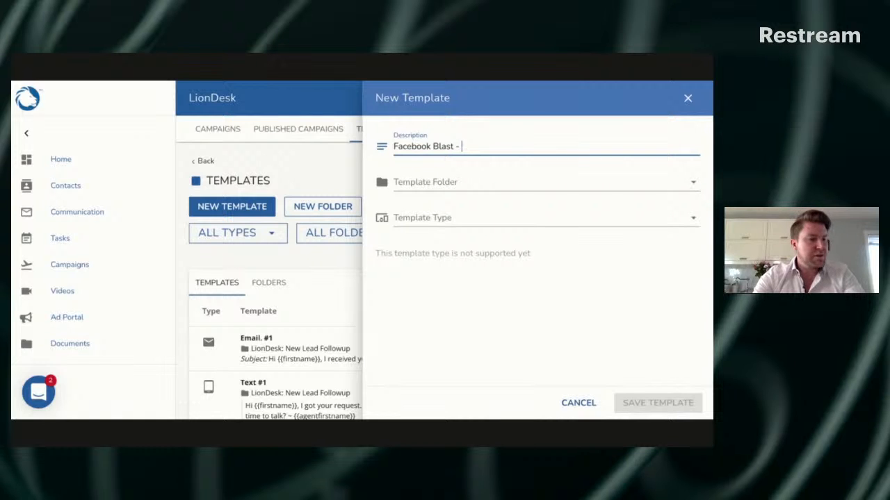
text( Email #1)
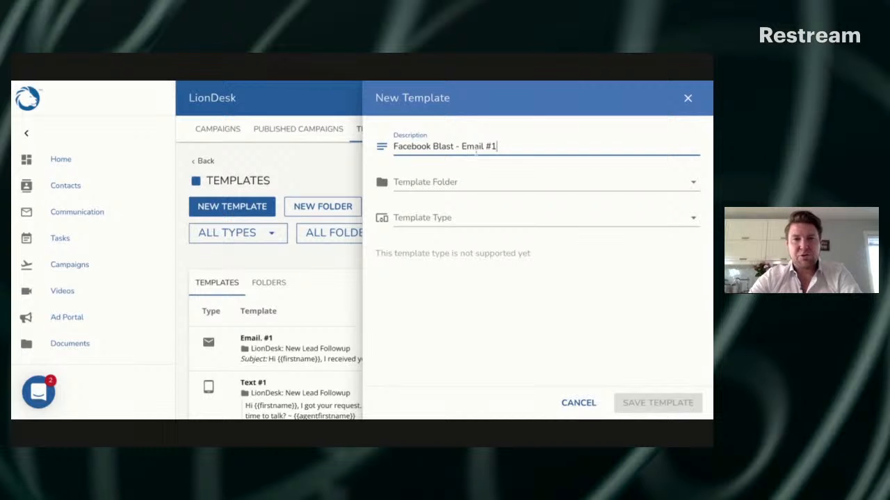
Look through the available template folders without choosing one, and set the template type to Email
click(477, 181)
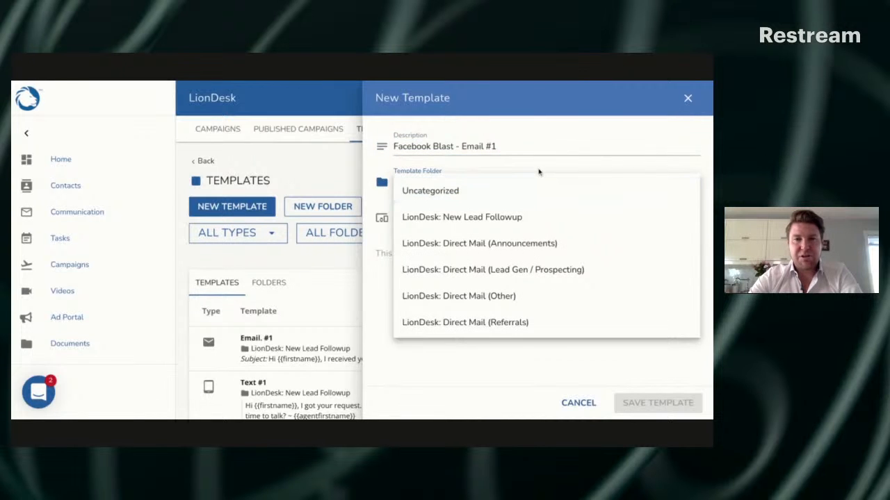
click(540, 169)
click(518, 189)
click(462, 169)
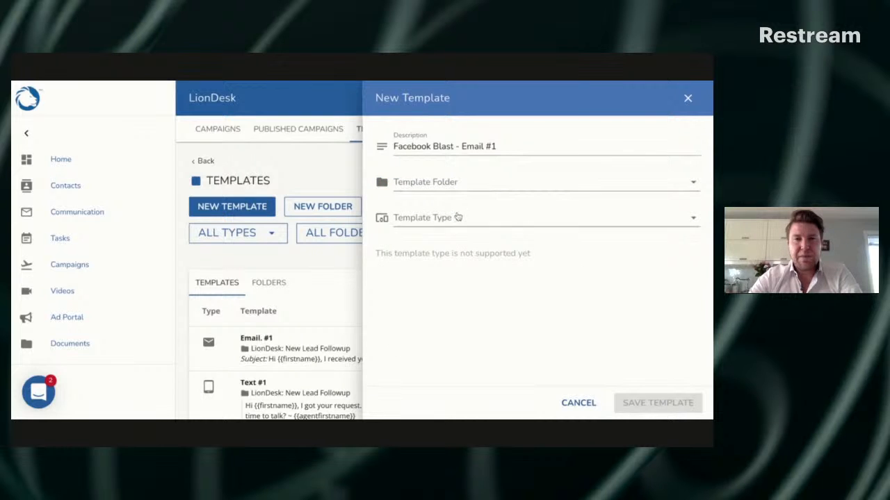
click(458, 217)
click(440, 231)
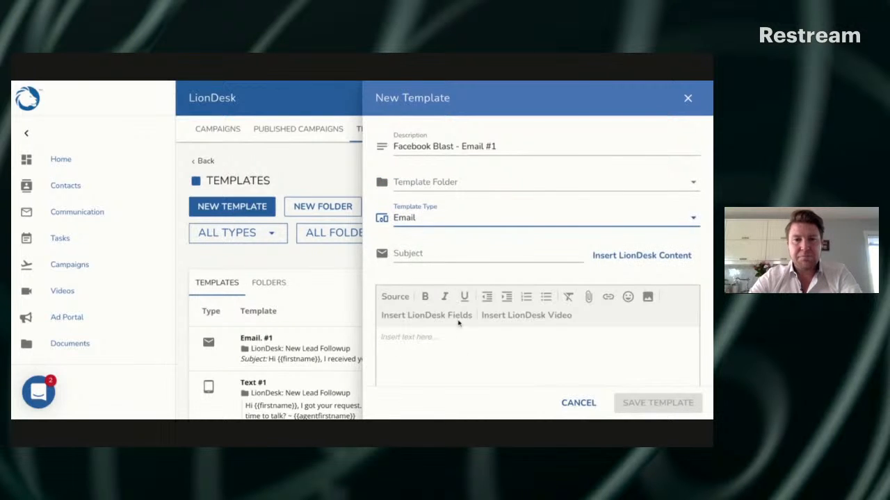
Enter the placeholder "kasdflkjasdkjfjskdf" as the email body with the subject left empty, and discard the template
scroll(458, 322, down, 1)
click(420, 226)
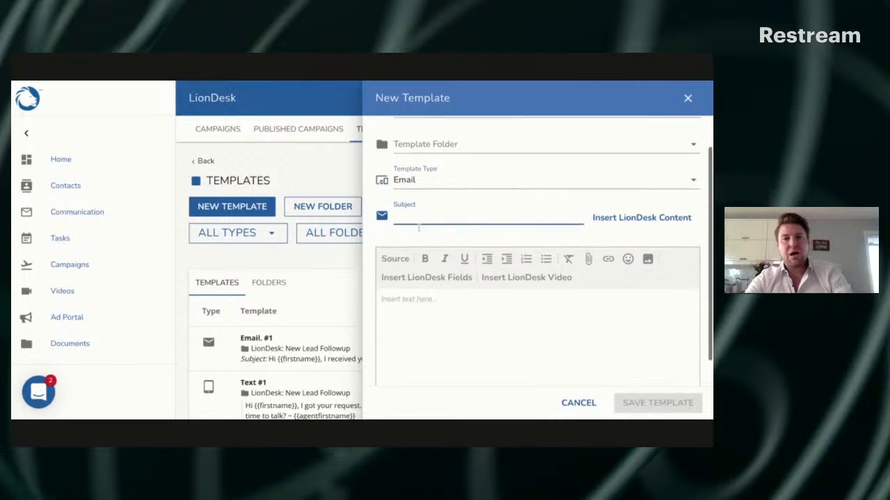
scroll(421, 302, down, 1)
click(421, 302)
text(kasdflkjasdkjfjskdf)
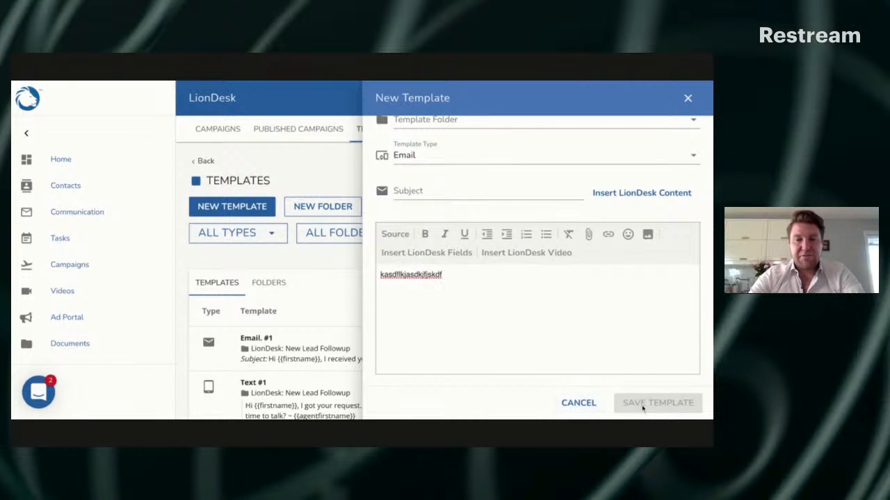
click(580, 404)
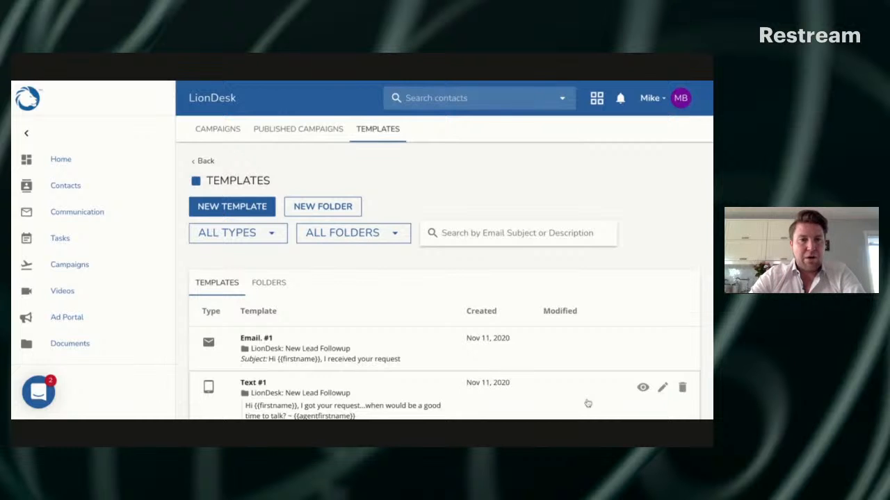
Start another new template with the description "Facebook Blast" and copy that description text
click(255, 212)
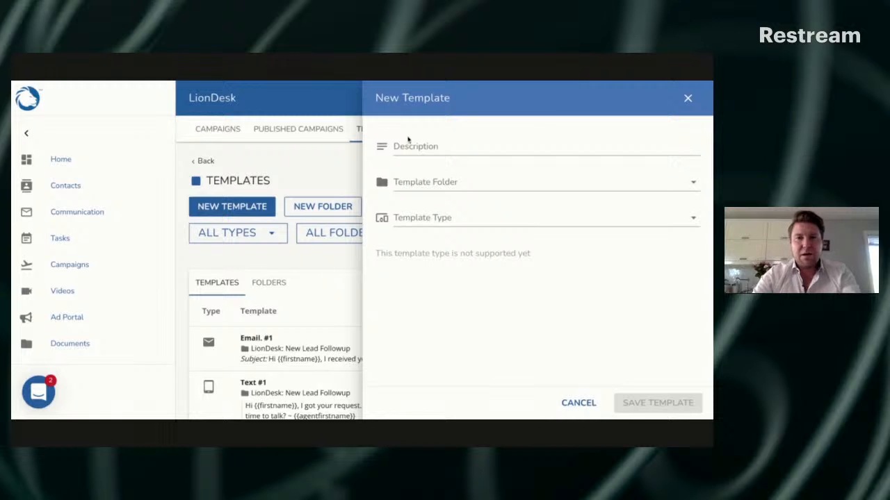
click(408, 143)
text(Facebook )
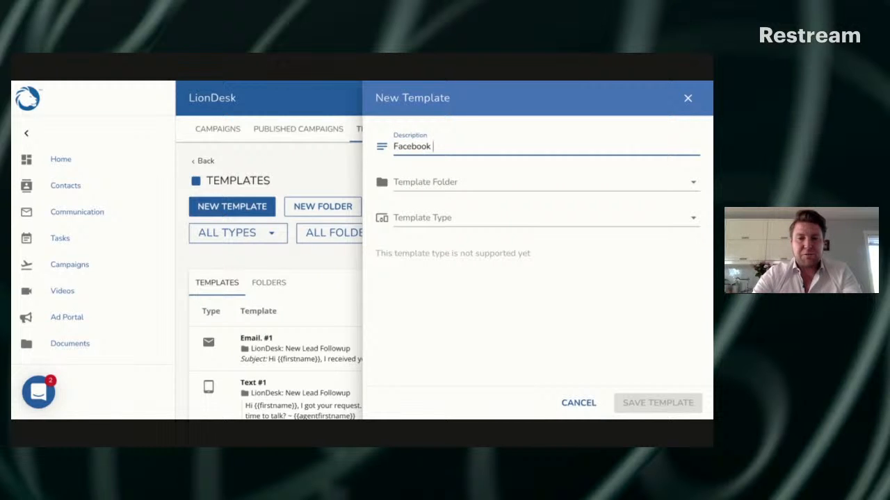
text(Blast)
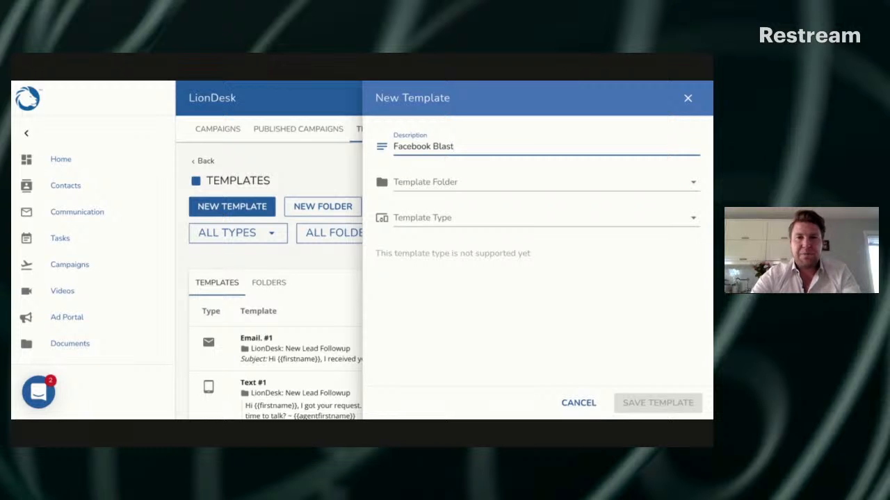
key(ctrl+a)
key(super+c)
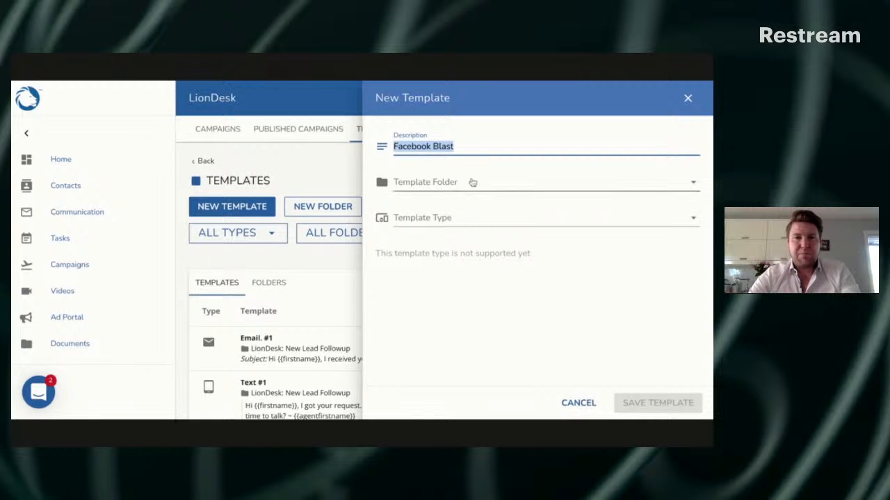
Check the template folder and type choices without picking any, and extend the description to "Facebook Blast - Text #1"
click(473, 182)
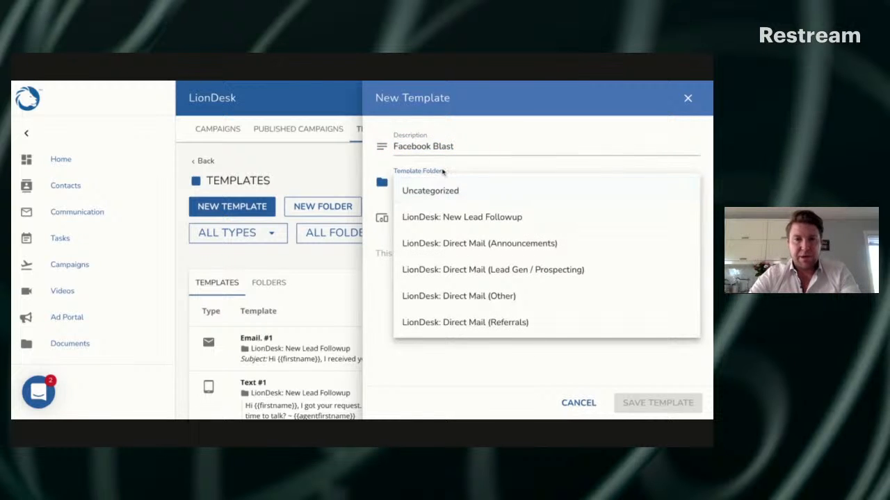
click(425, 168)
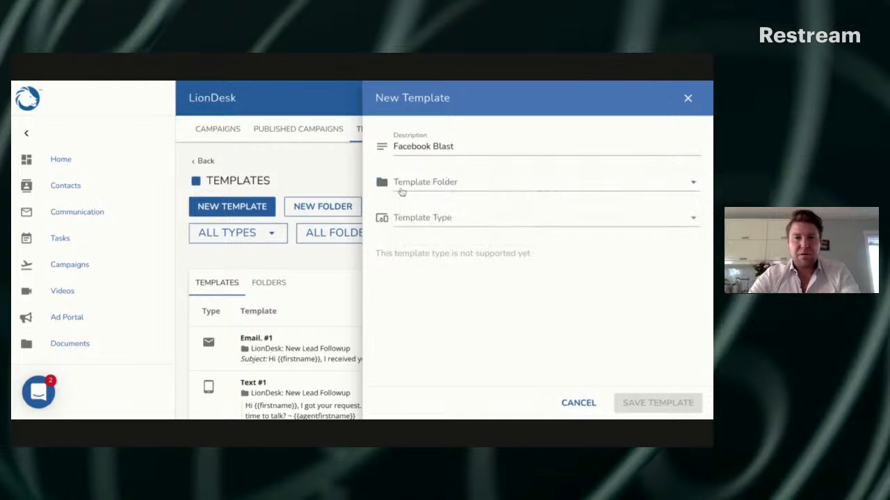
click(420, 221)
click(472, 146)
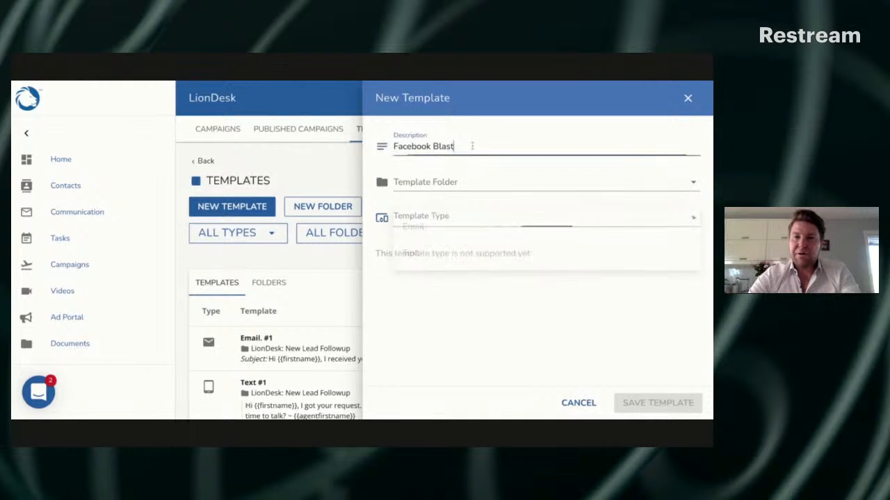
text(- Text)
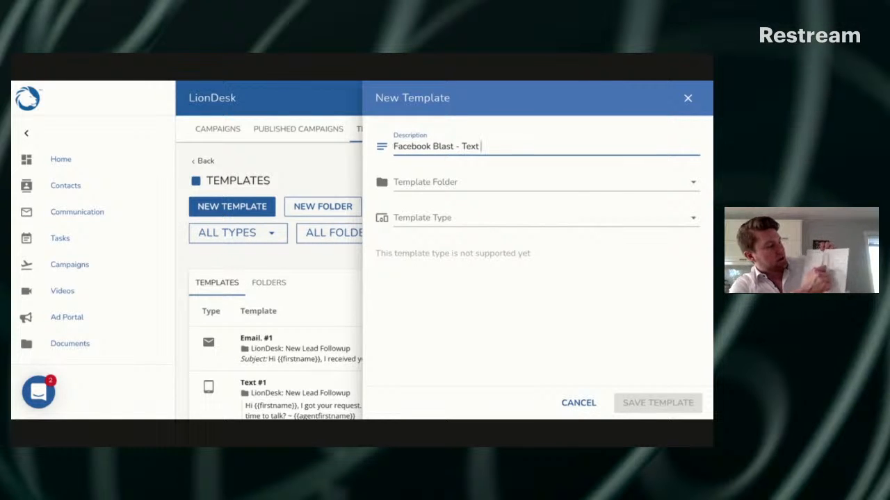
text(#1)
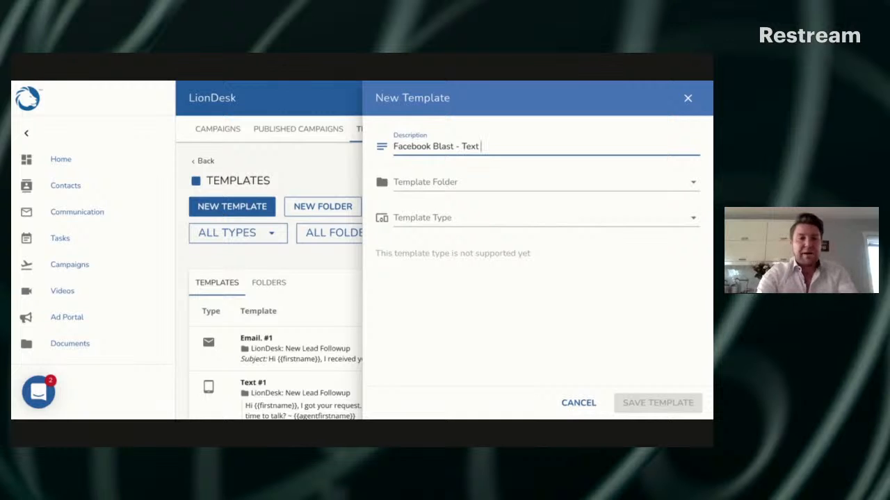
Leave the template folder unset, set the template type to Text, and enter the placeholder message "ljdzvnzsfasknf"
click(485, 178)
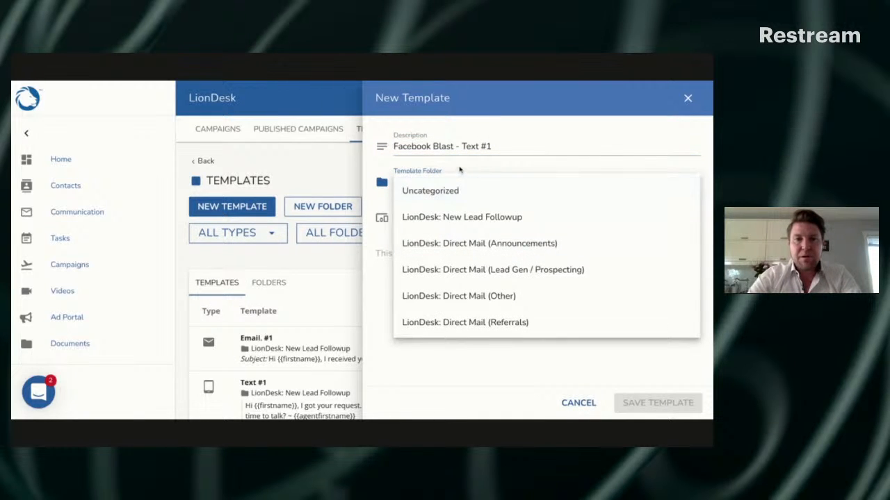
click(383, 212)
click(410, 221)
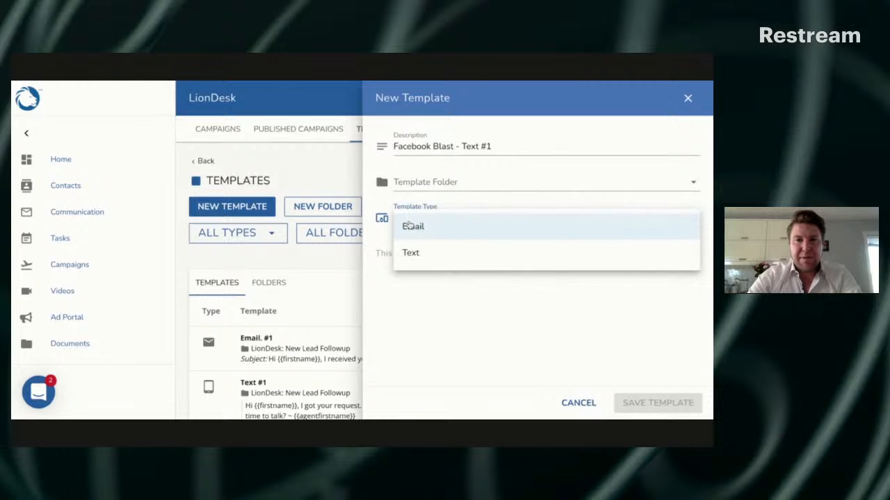
click(411, 252)
click(445, 275)
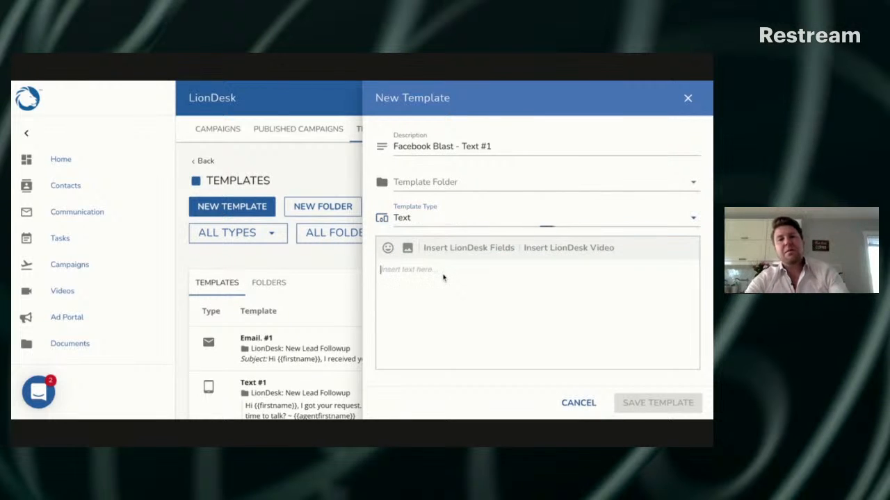
text(ljdzvnzsfasknf)
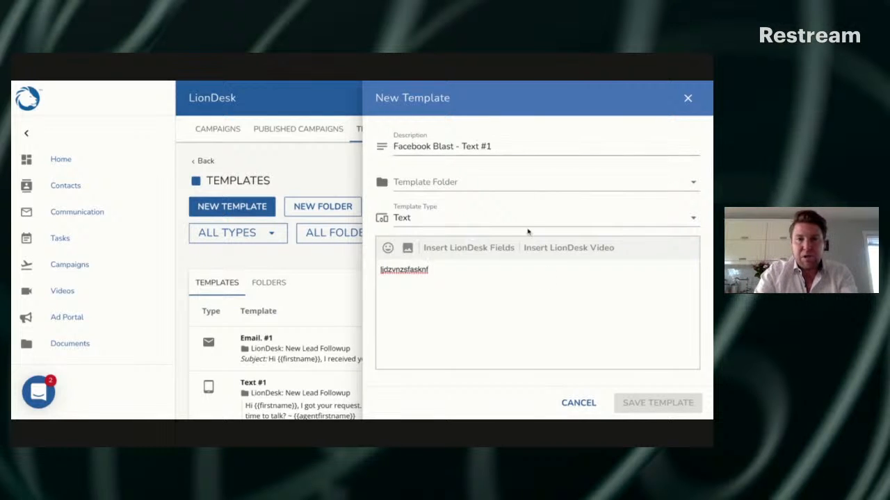
Replace the template's description with "Facebook Blast - Text #2", reusing the copied "Facebook Blast" text
triple_click(516, 146)
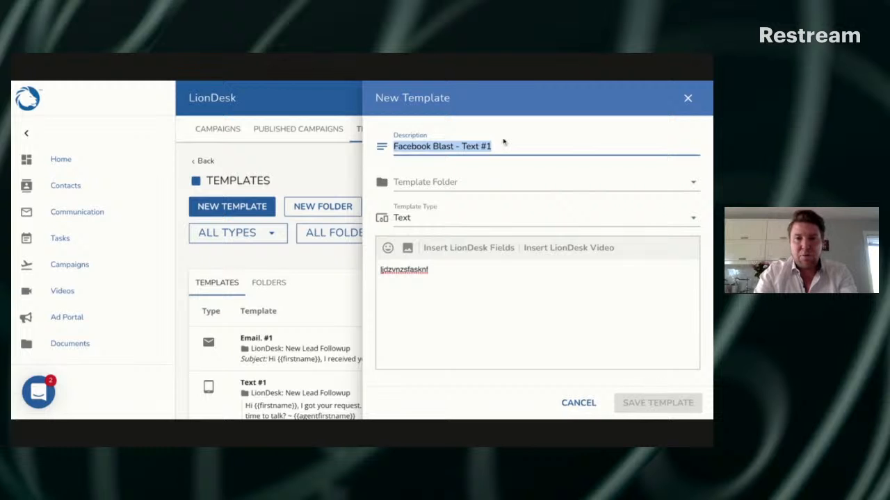
key(super+v)
text(- )
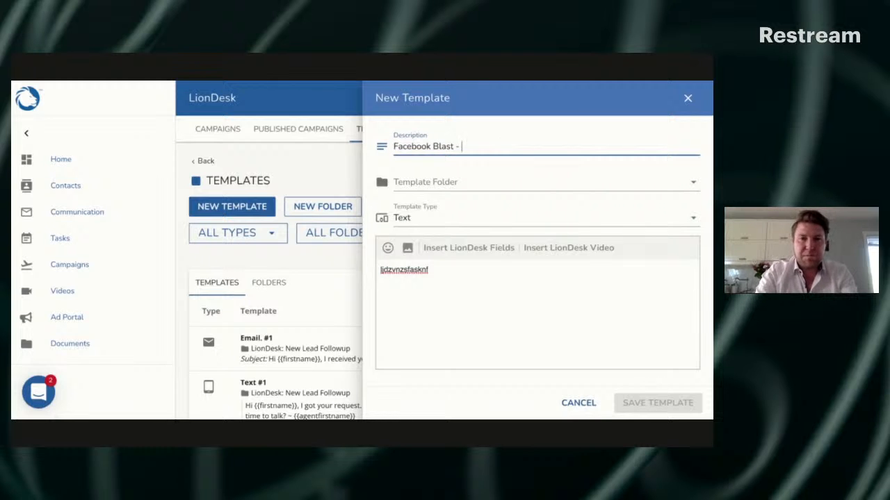
text(Text #2)
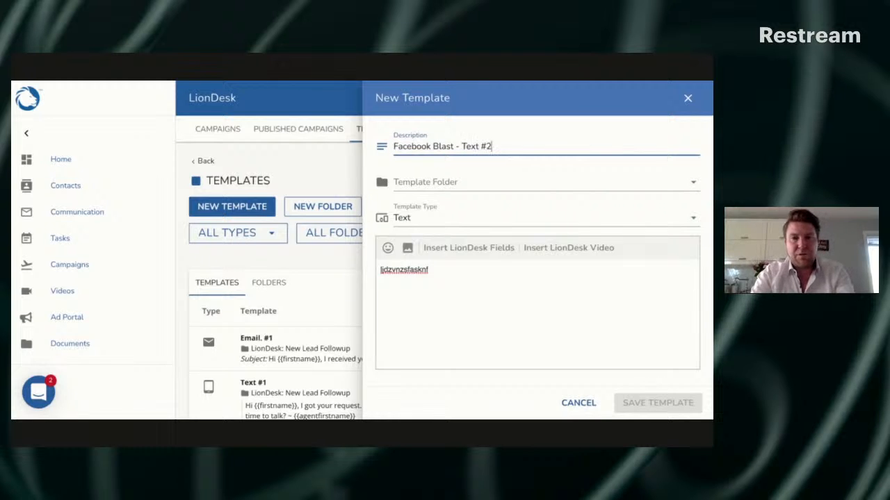
Copy the template's full description and replace the placeholder message with "hey heheheoa"
key(super+a)
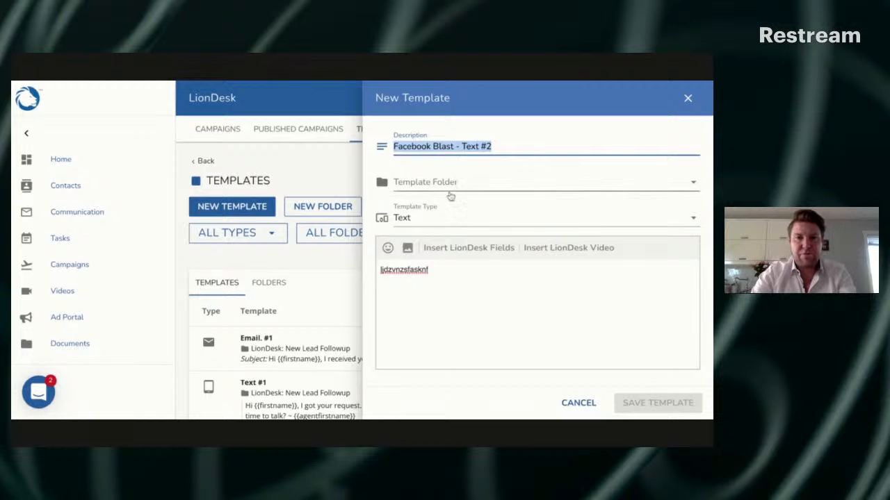
click(439, 273)
key(super+a)
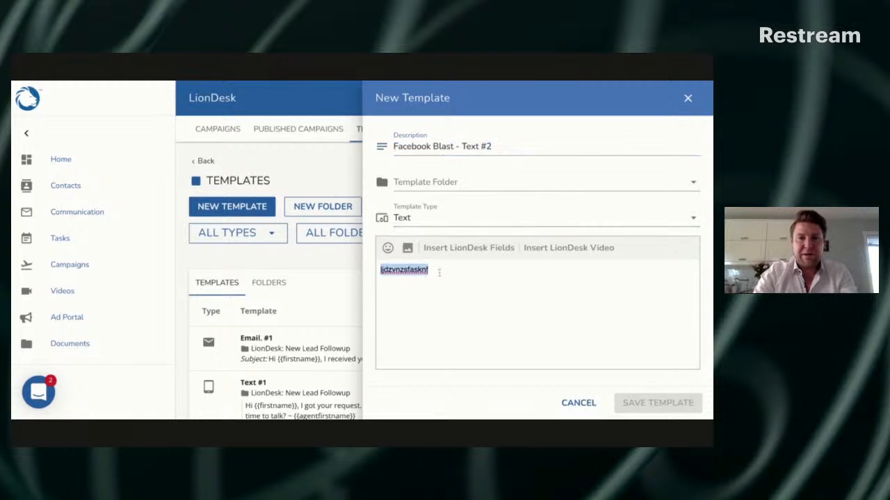
text(hey hehehoa)
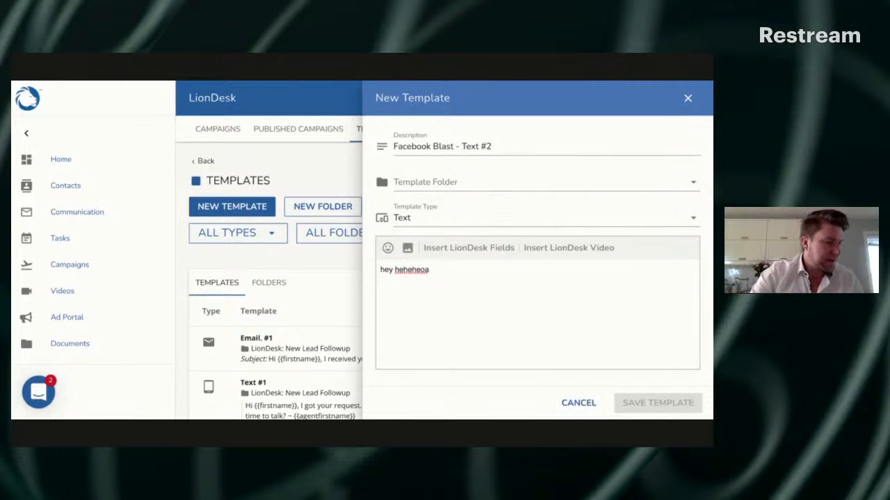
Renumber the template description to "Facebook Blast - Text #3", and discard the template without saving
click(531, 145)
triple_click(531, 145)
key(super+c)
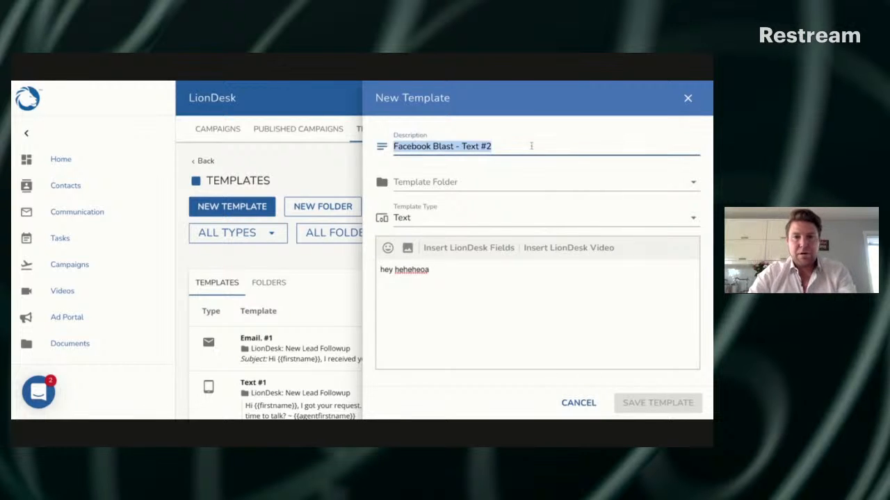
click(531, 146)
key(BackSpace)
text(3)
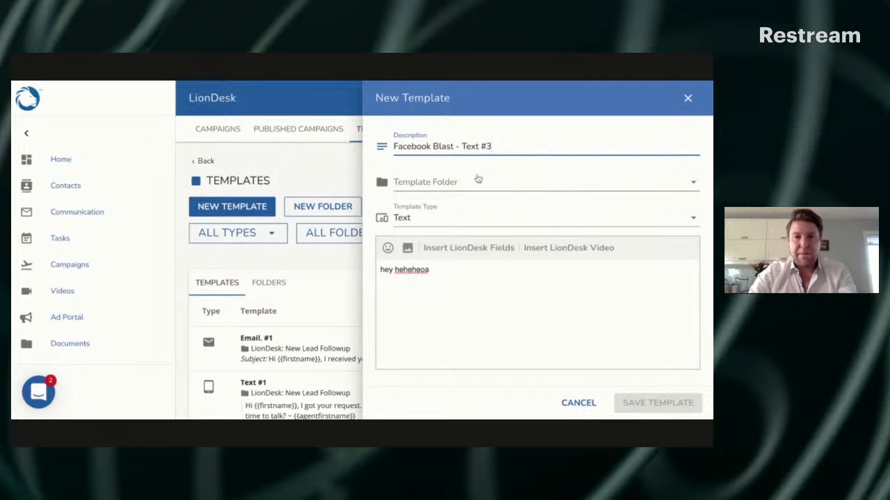
click(599, 402)
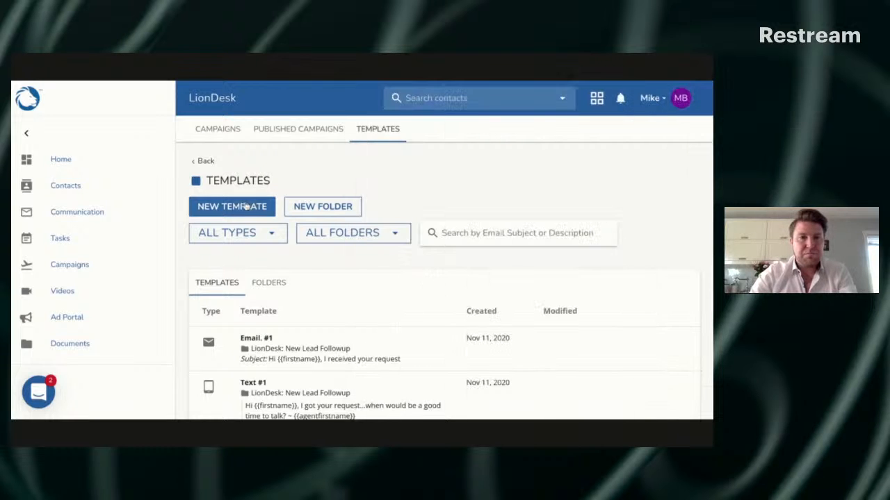
Start another new template described as "Facebook Blast - Text #4" from the copied description, and discard it without saving
click(246, 206)
click(422, 146)
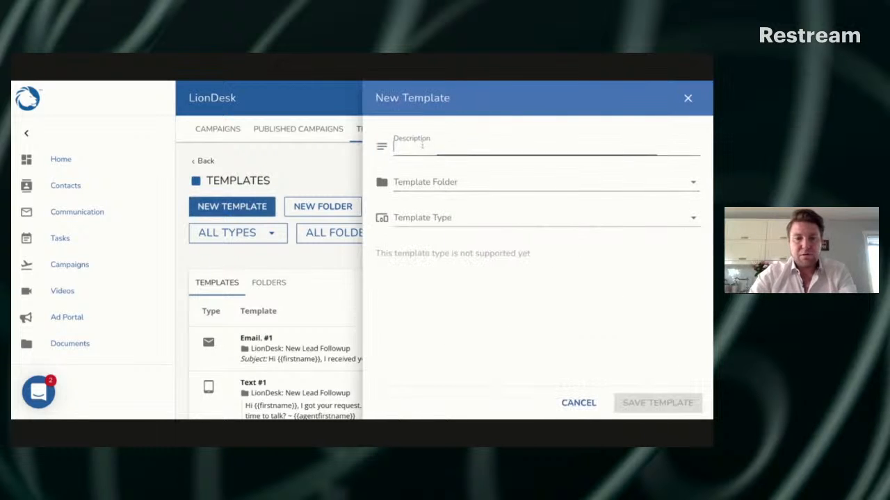
key(super+v)
key(BackSpace)
text(4)
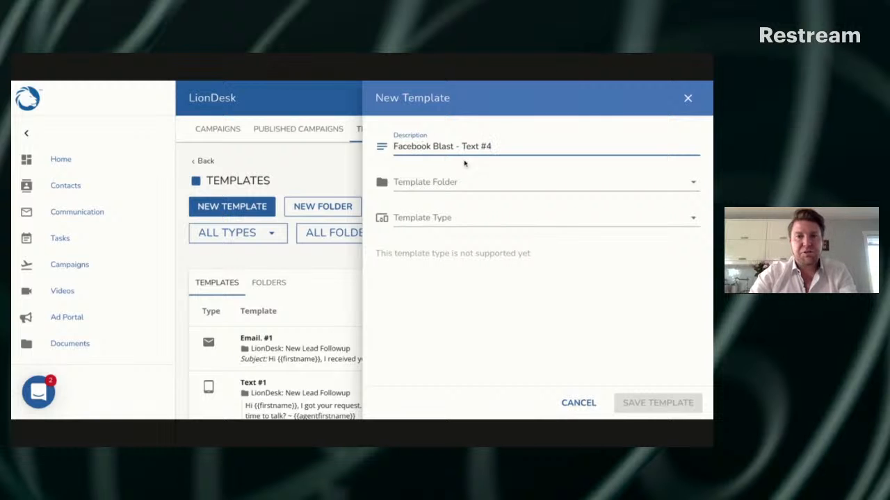
click(577, 403)
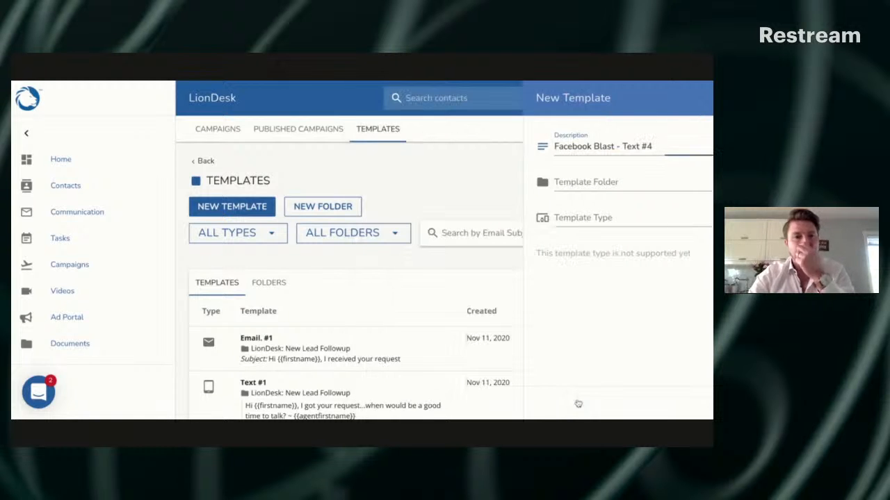
Create a new campaign named "Facebook Buyer Lead Blast"
click(217, 134)
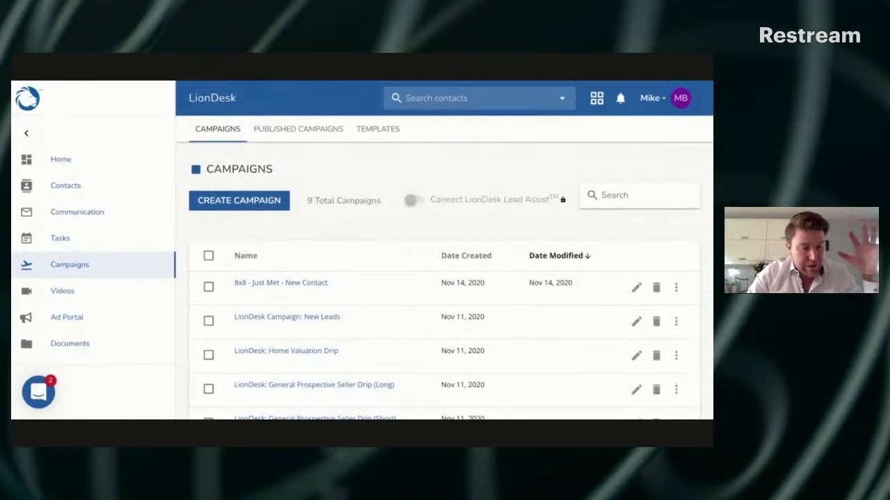
click(245, 202)
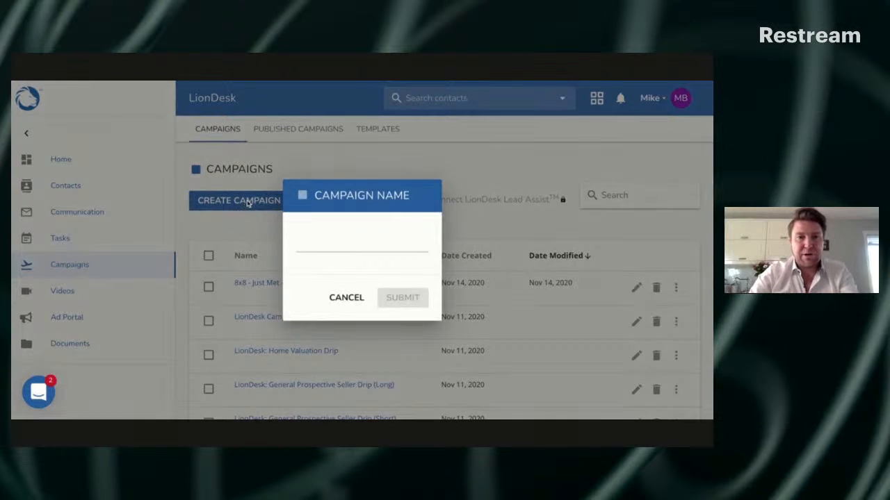
click(344, 246)
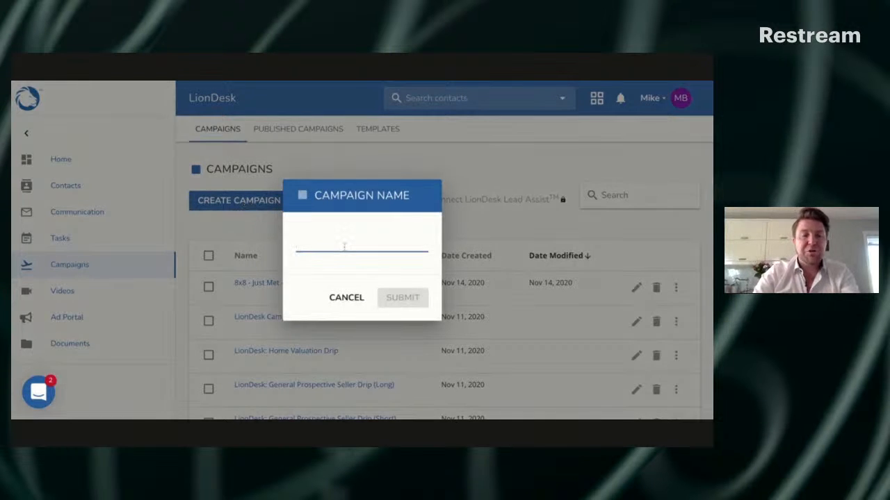
text(Facebook Blast)
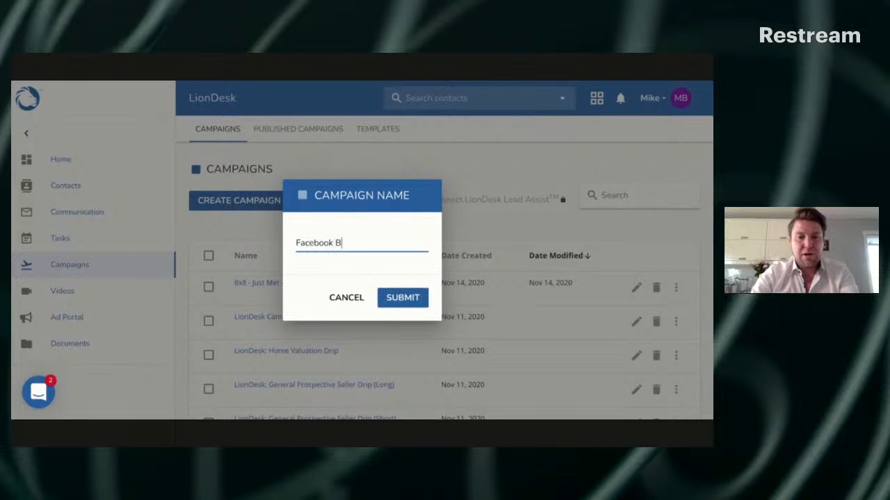
click(336, 243)
text(Lead)
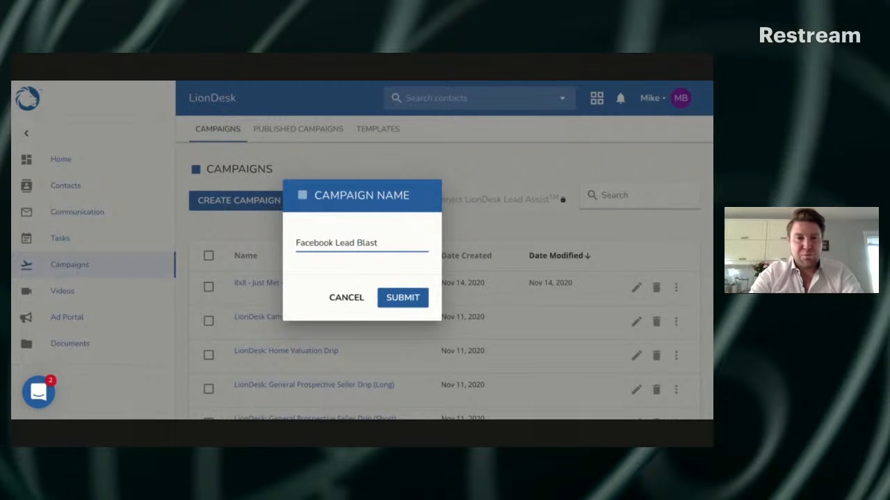
click(335, 243)
text(Buy)
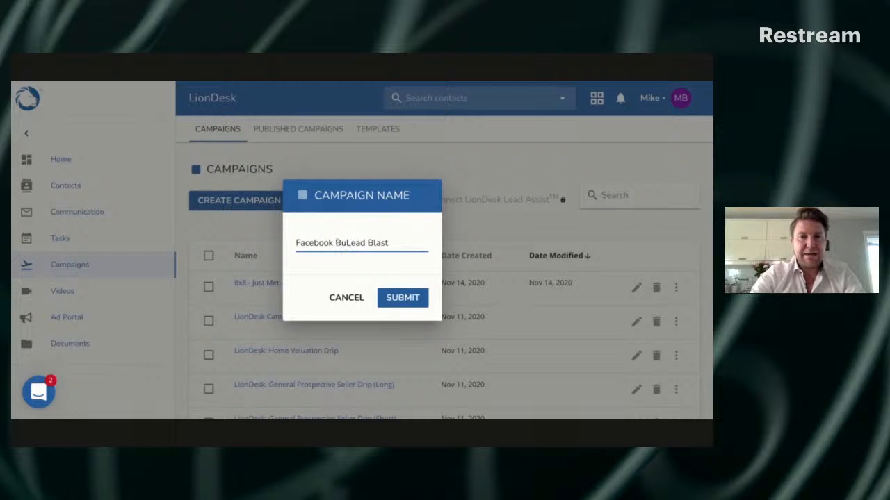
text(er)
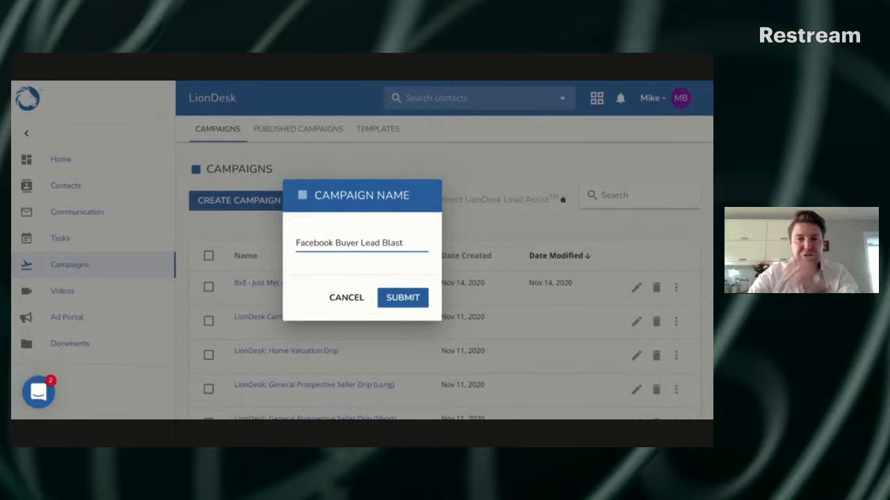
click(399, 297)
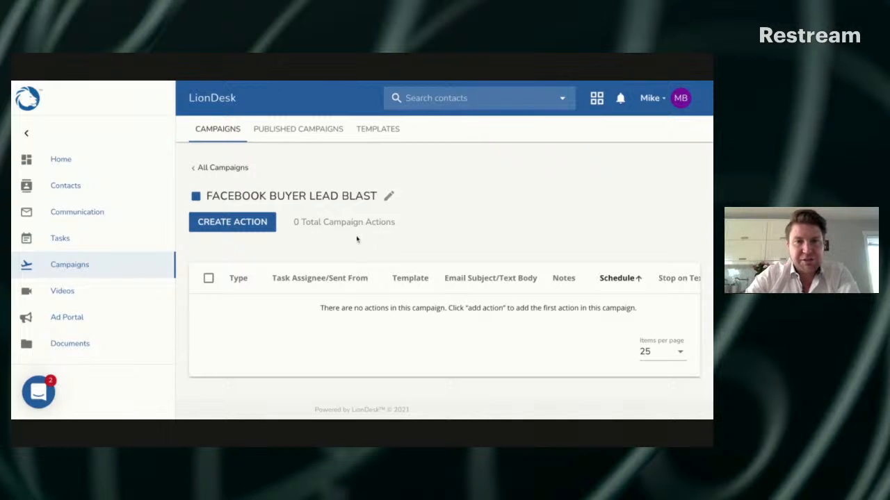
Begin adding a Text action to the campaign, review the available template folders, and return to the campaign's actions without adding it
click(254, 228)
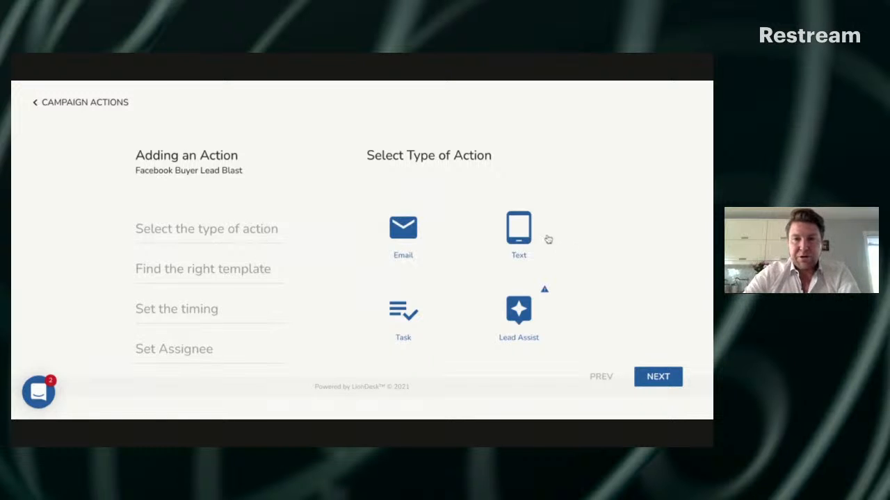
click(518, 231)
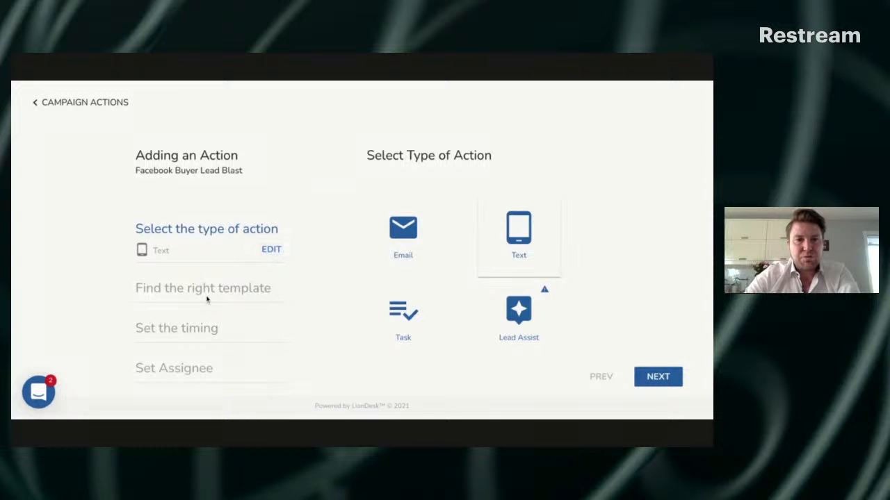
click(657, 377)
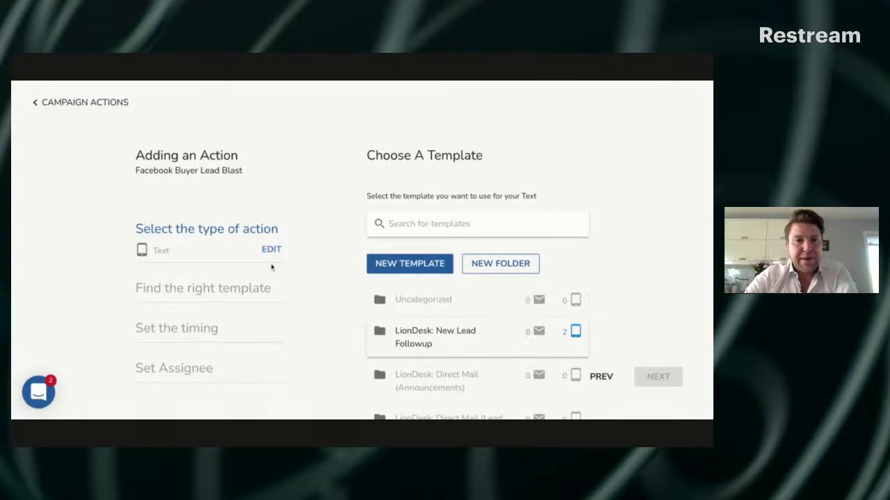
scroll(444, 274, down, 2)
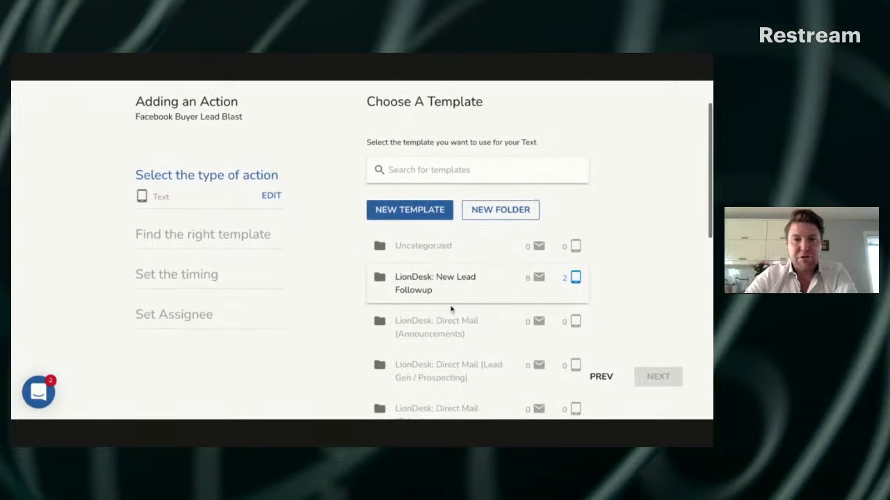
scroll(444, 252, up, 1)
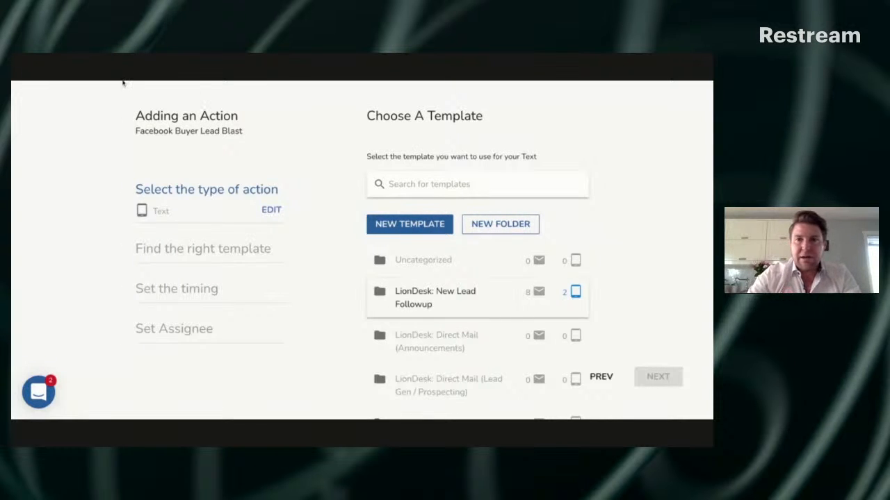
scroll(408, 213, up, 1)
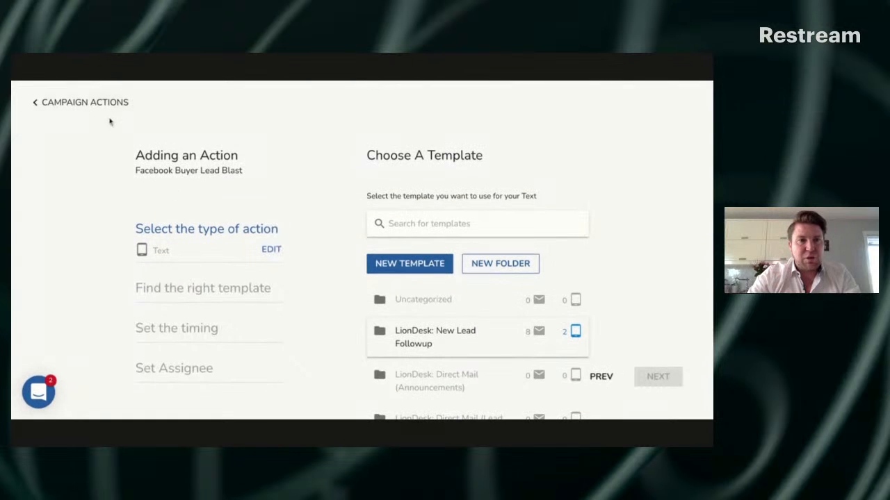
click(96, 102)
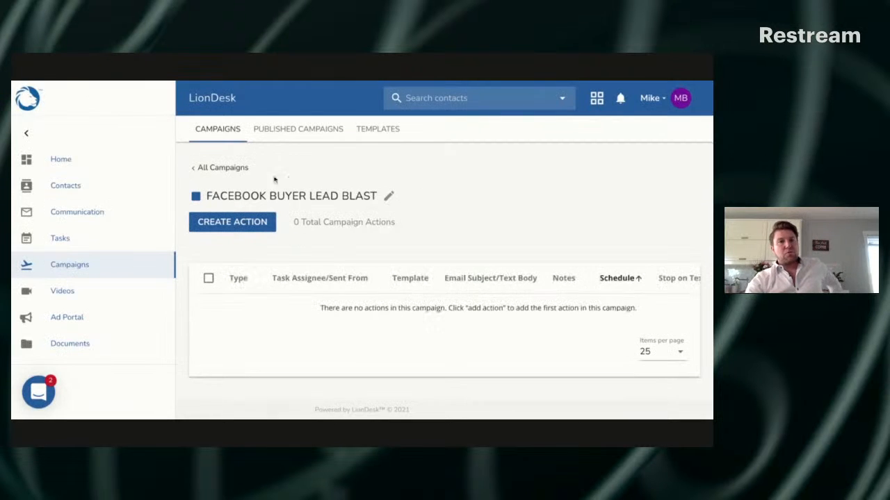
Start a new template folder, shorten its pasted name to "Facebook Blast", and cancel without creating the folder
click(377, 133)
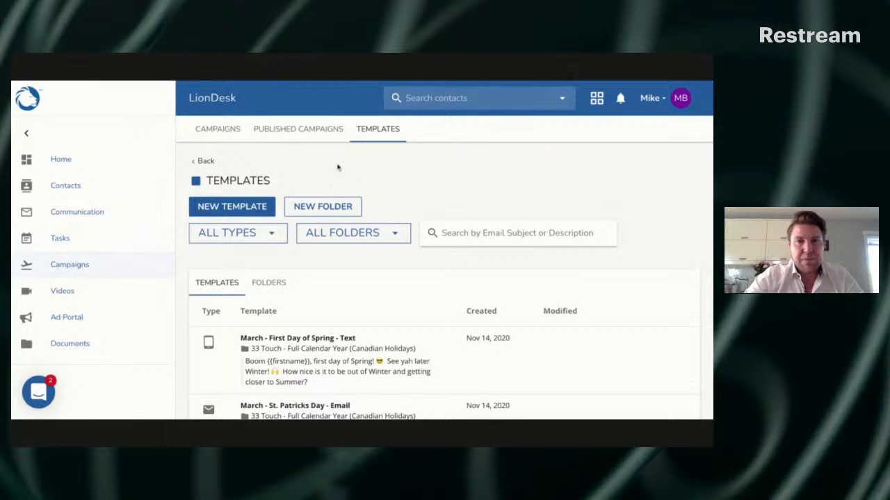
click(335, 208)
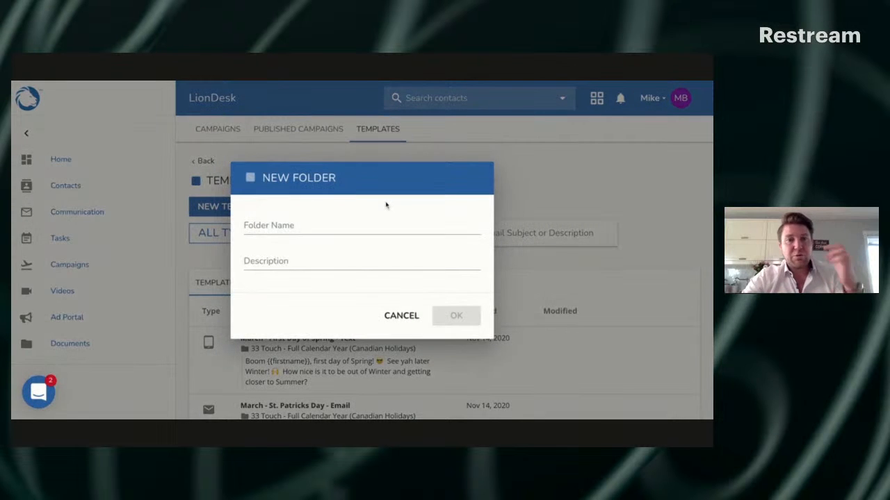
click(317, 224)
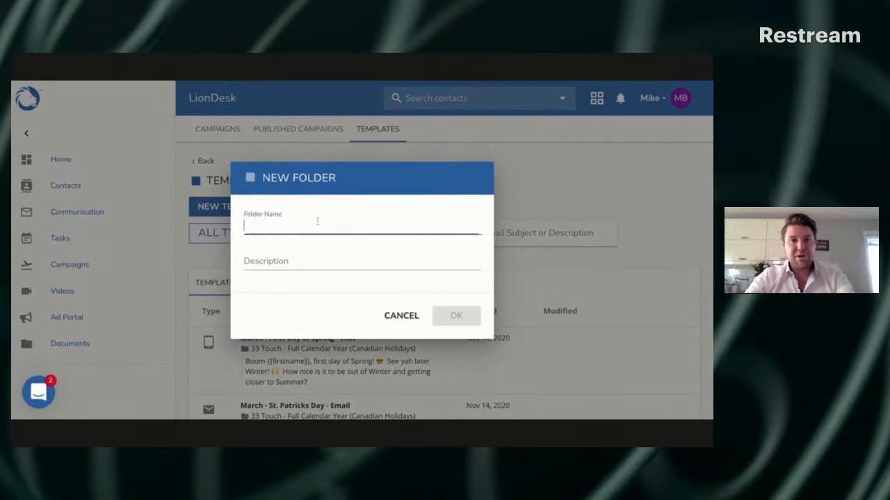
text(Facenb)
key(BackSpace)
key(BackSpace)
key(BackSpace)
key(BackSpace)
key(BackSpace)
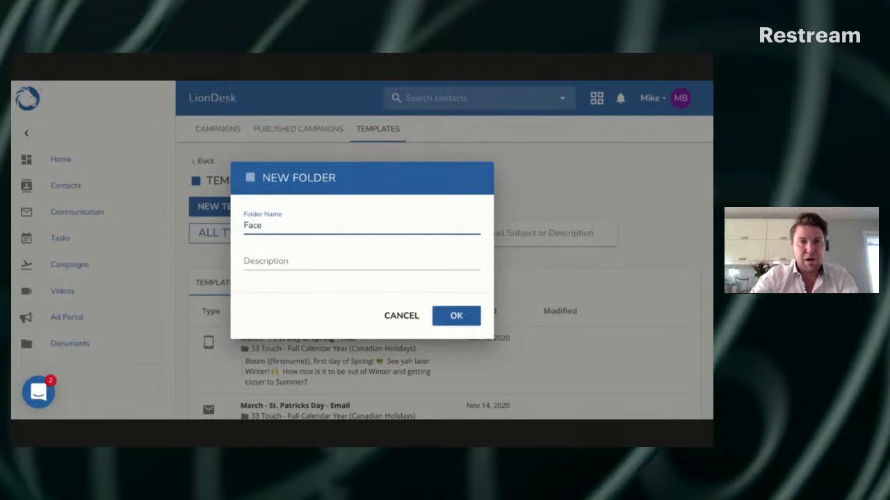
text(acebook Blast - Text #2)
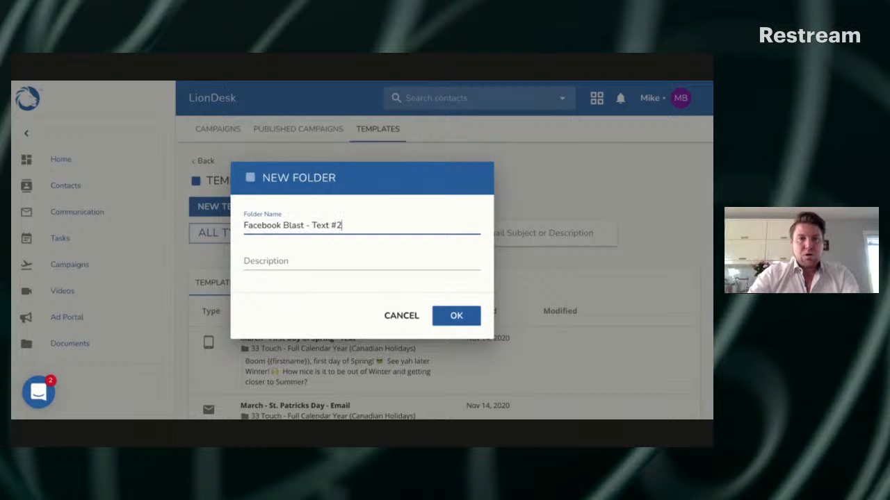
key(BackSpace)
key(BackSpace)
key(BackSpace)
key(BackSpace)
key(BackSpace)
key(BackSpace)
key(BackSpace)
key(BackSpace)
key(BackSpace)
key(BackSpace)
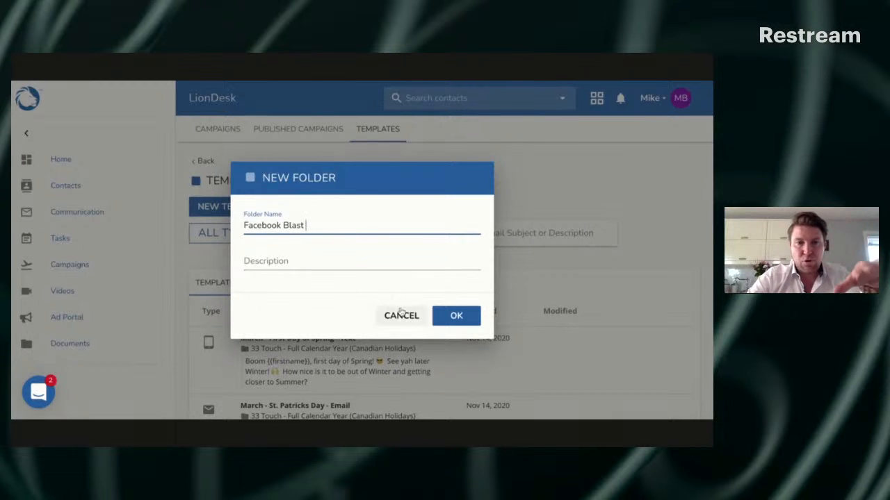
click(406, 314)
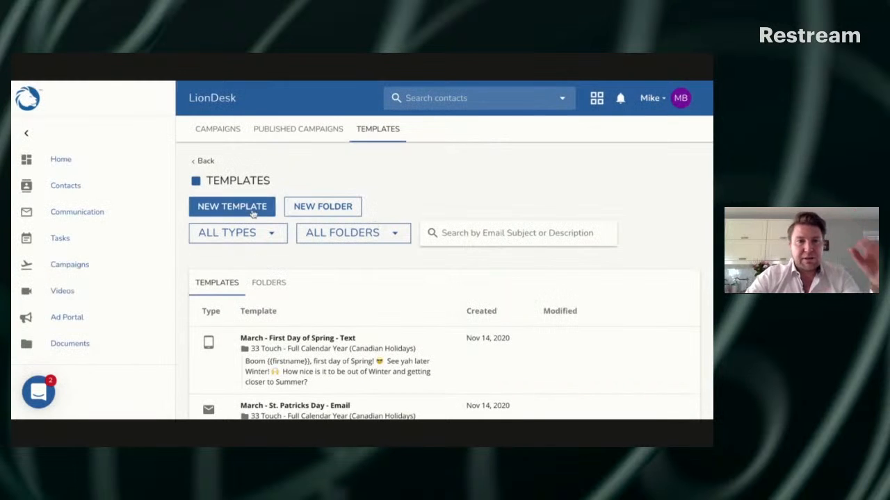
Open a blank new template form, cancel it, and open the Facebook Buyer Lead Blast campaign
click(252, 212)
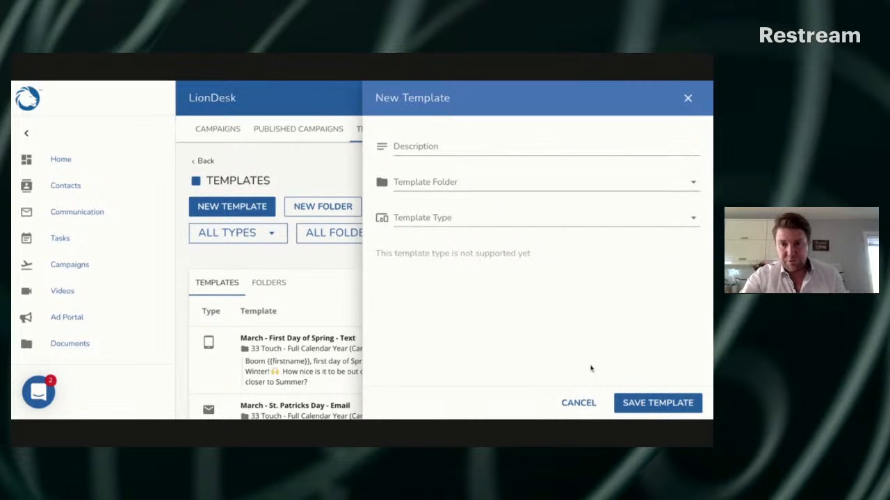
click(586, 403)
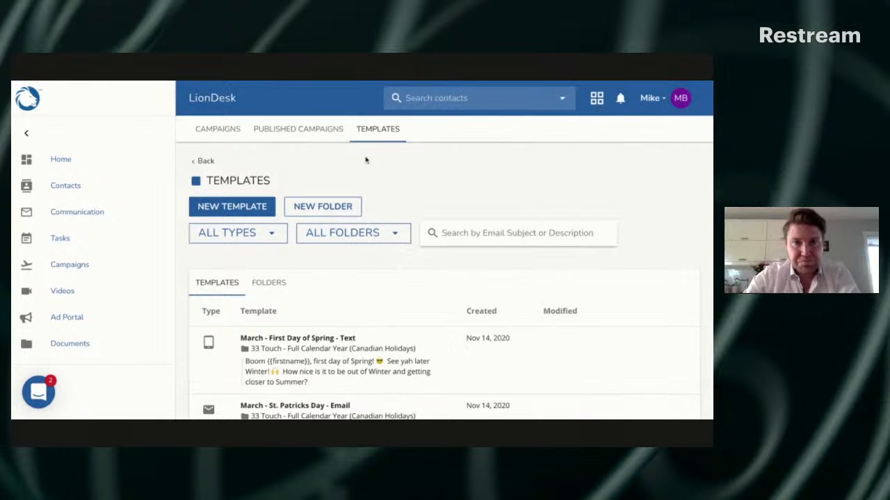
click(227, 126)
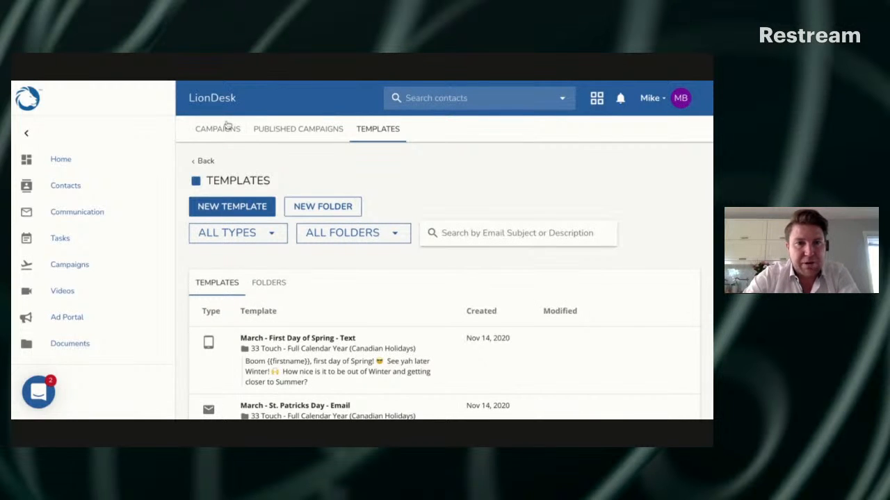
scroll(272, 285, down, 1)
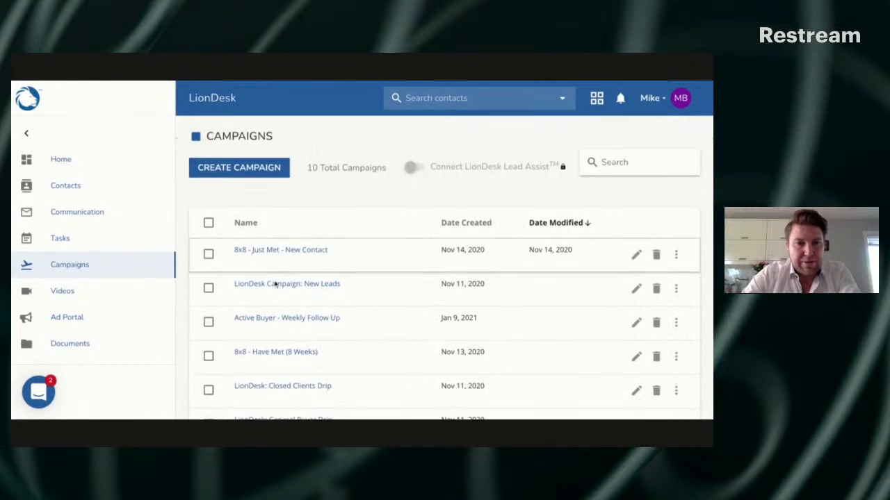
scroll(275, 285, down, 5)
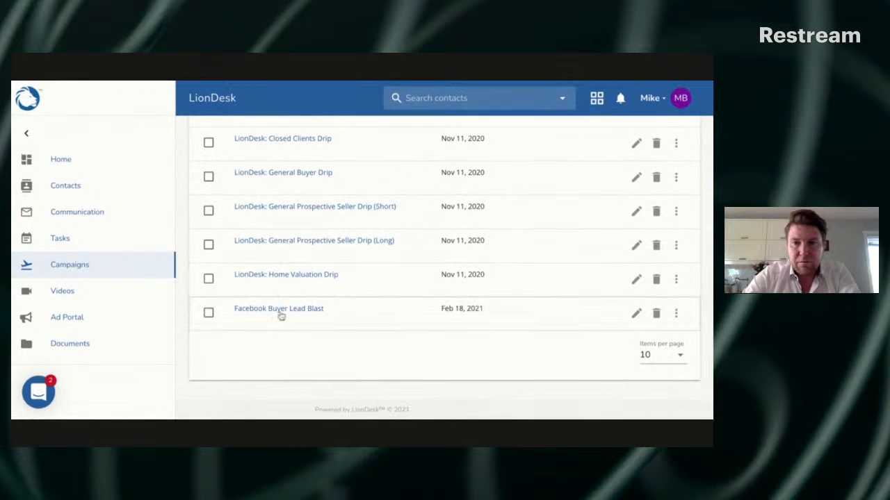
click(281, 310)
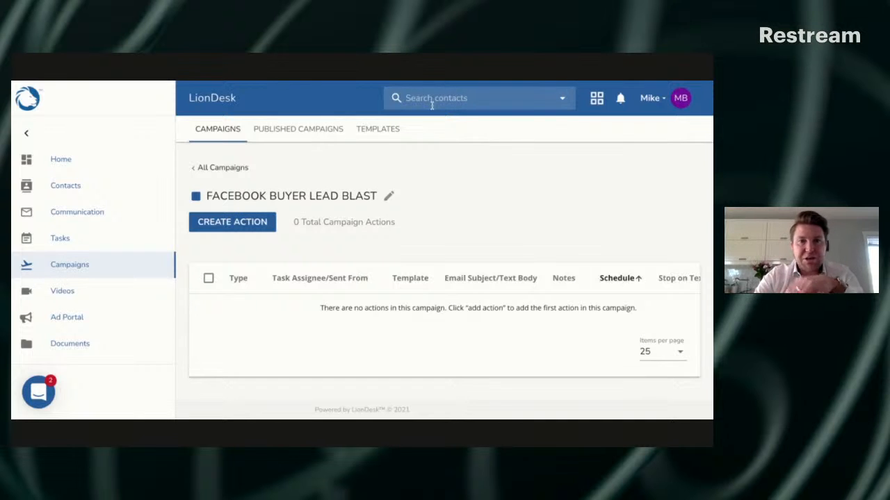
click(393, 135)
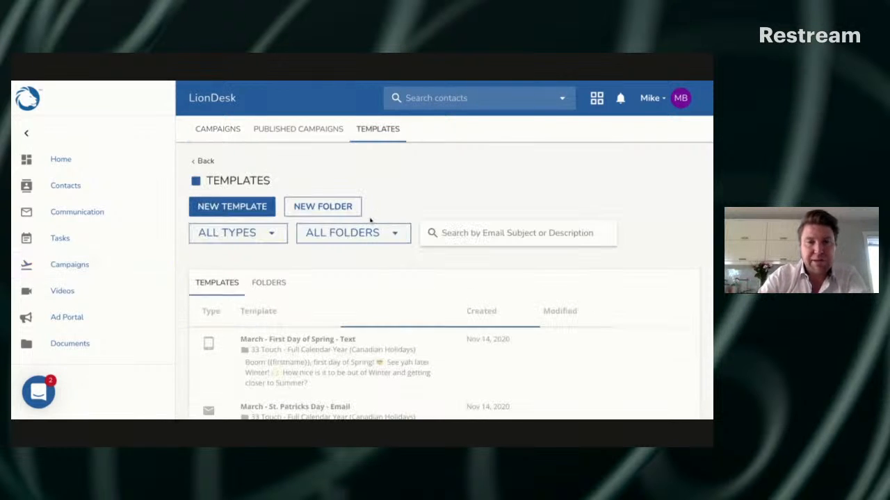
click(346, 209)
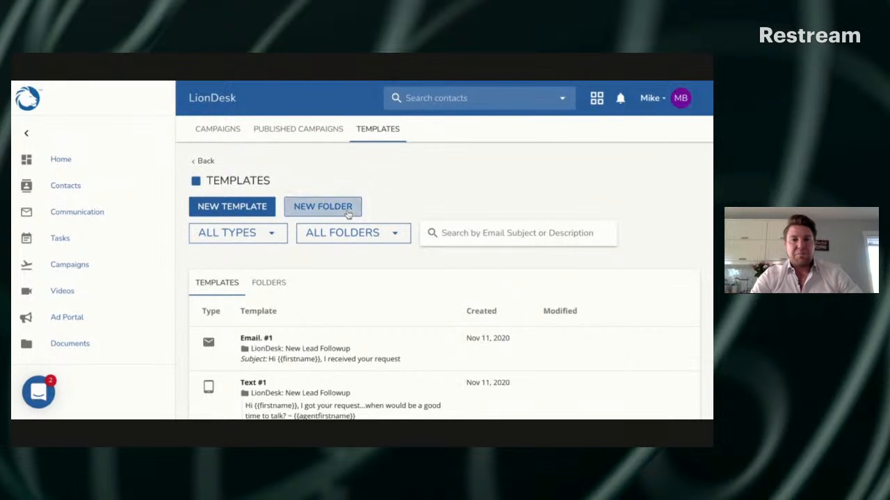
click(401, 316)
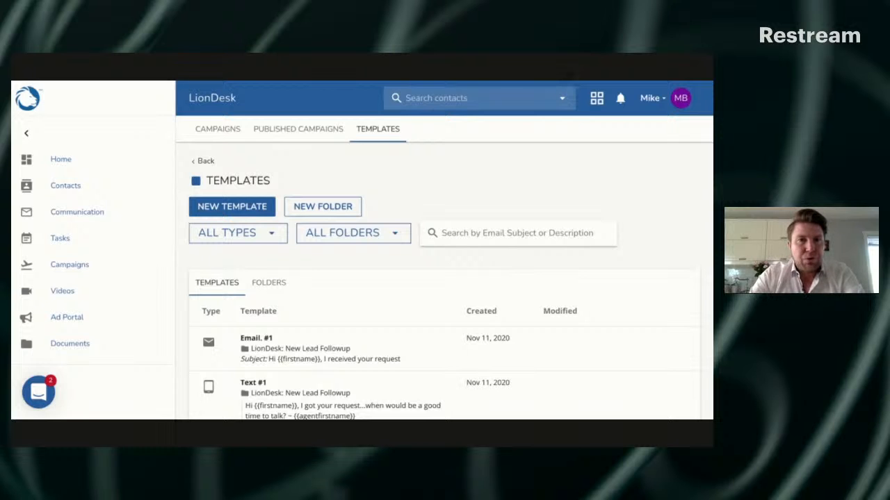
scroll(360, 308, down, 4)
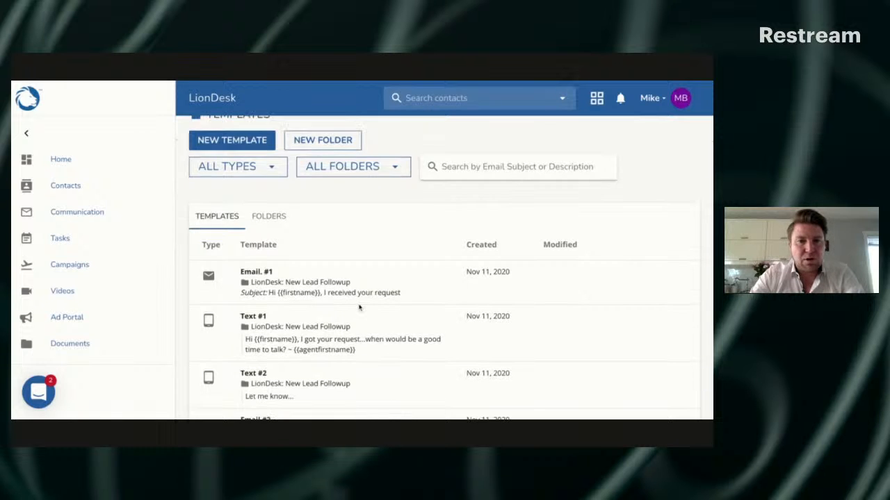
scroll(359, 308, up, 5)
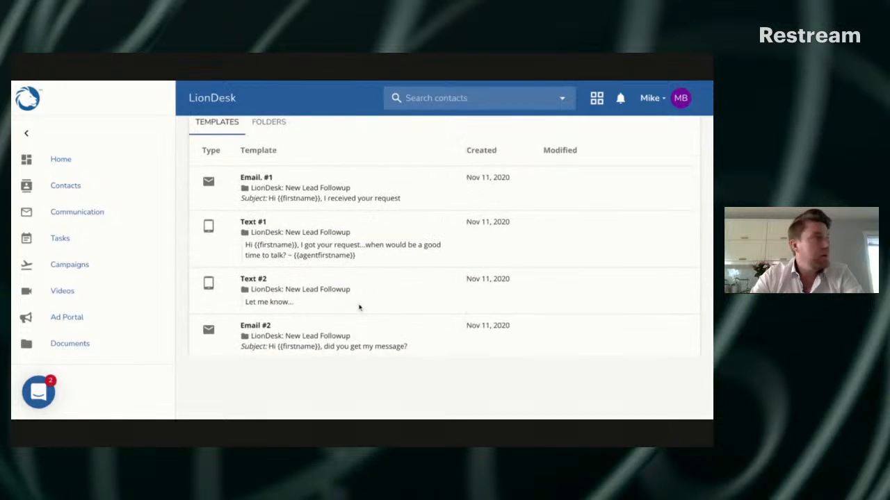
Return to the campaigns list and reopen the Facebook Buyer Lead Blast campaign
click(221, 130)
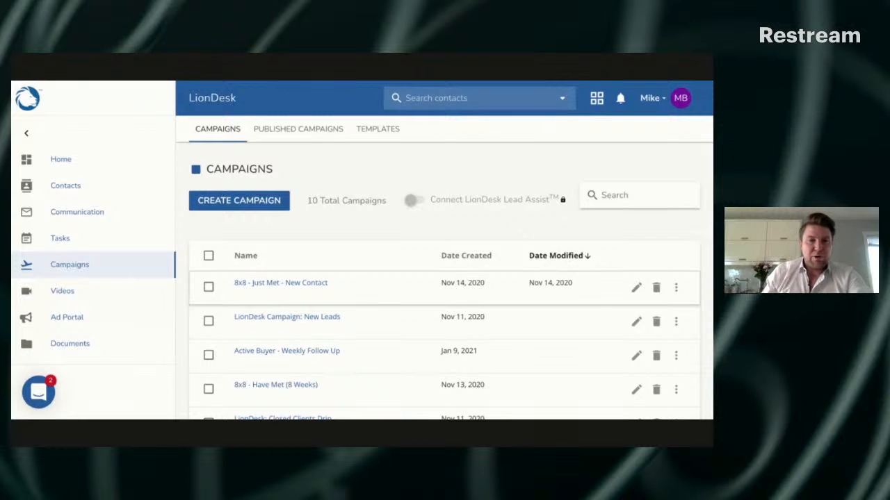
scroll(296, 223, down, 5)
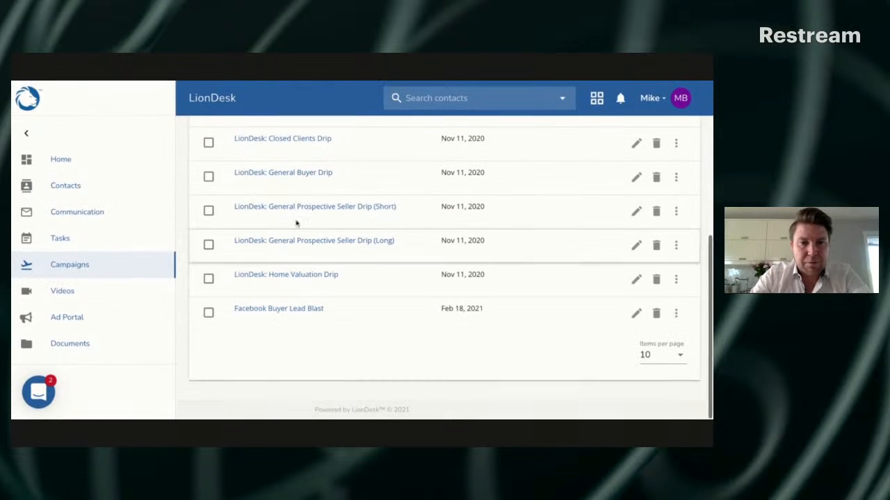
click(314, 310)
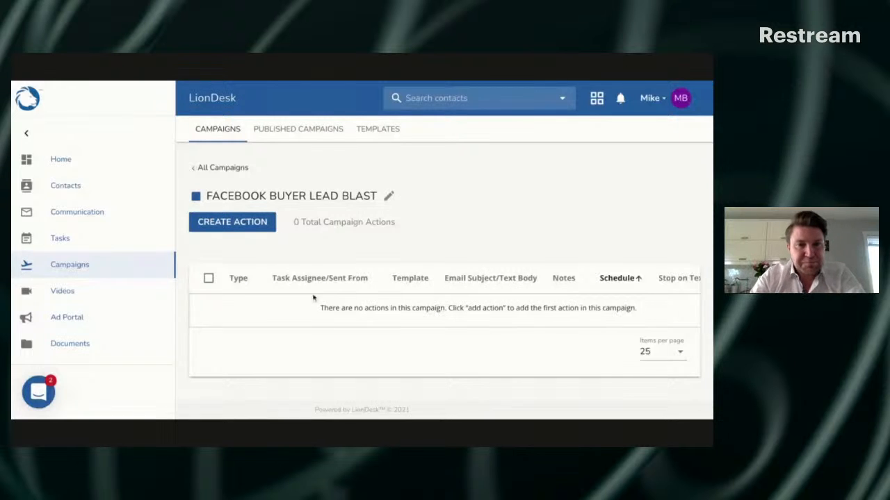
Begin adding an Email action to the campaign and review the available template folders
click(259, 224)
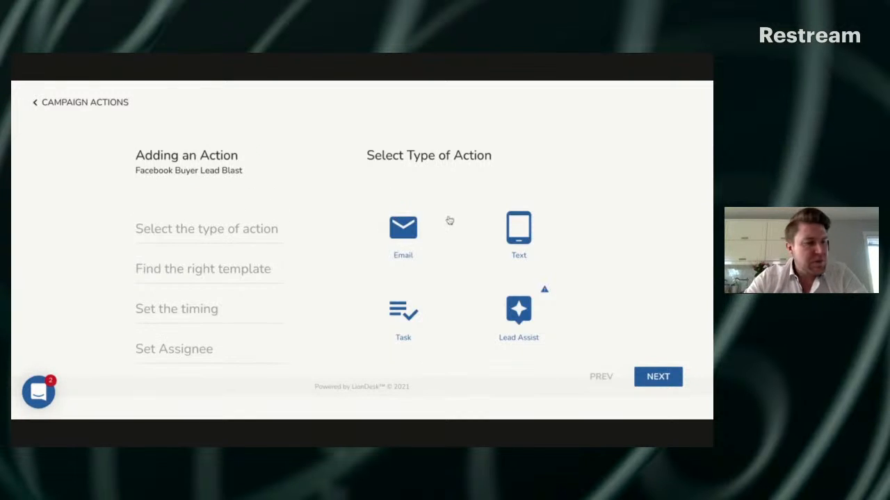
click(411, 227)
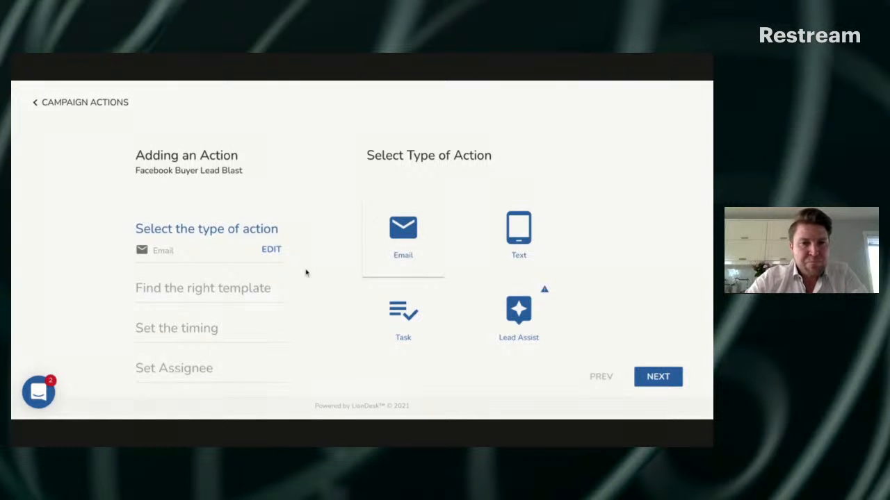
click(675, 378)
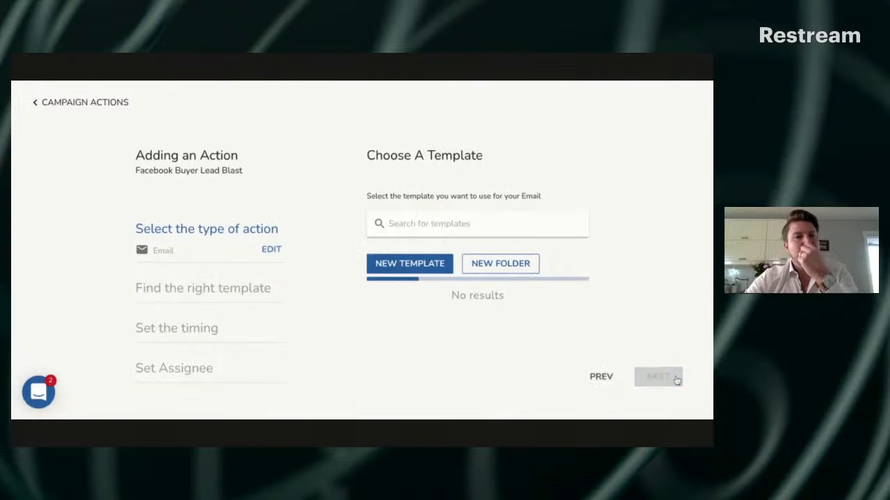
scroll(586, 304, down, 1)
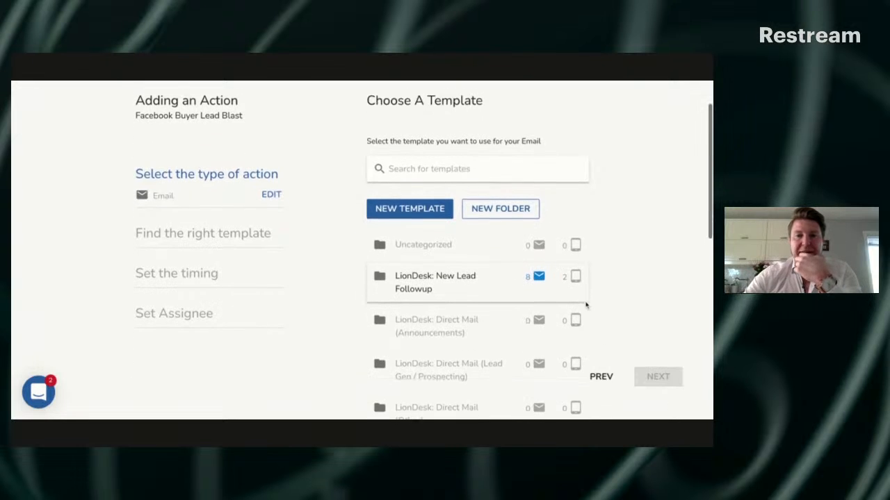
scroll(477, 301, down, 5)
scroll(477, 302, down, 1)
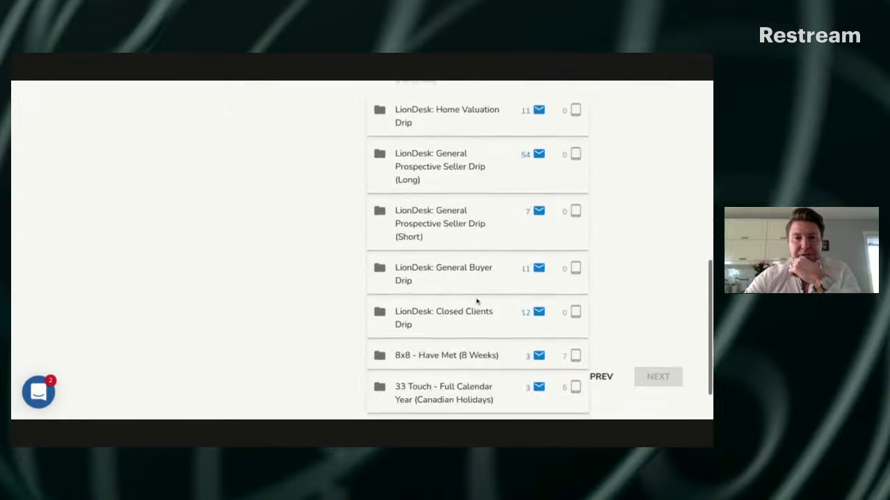
scroll(486, 292, up, 6)
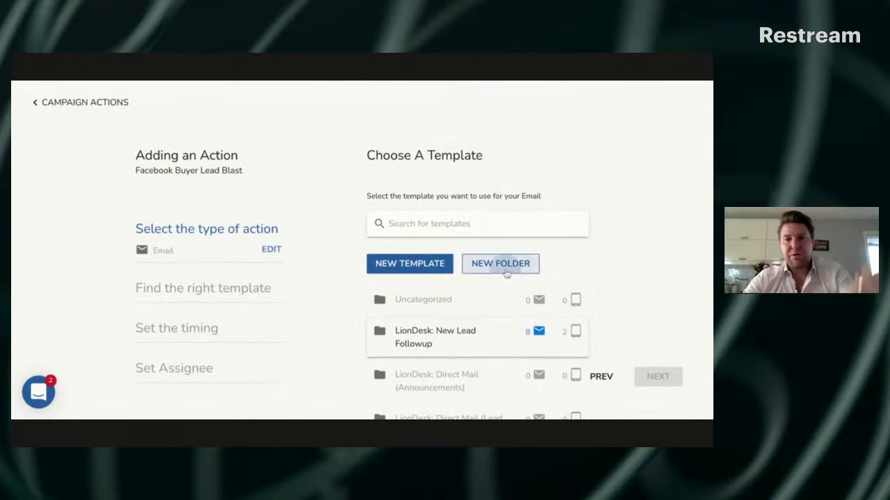
Start a new template folder from the action's template selection and name it "Facebook Buyer Lead Blast"
click(506, 273)
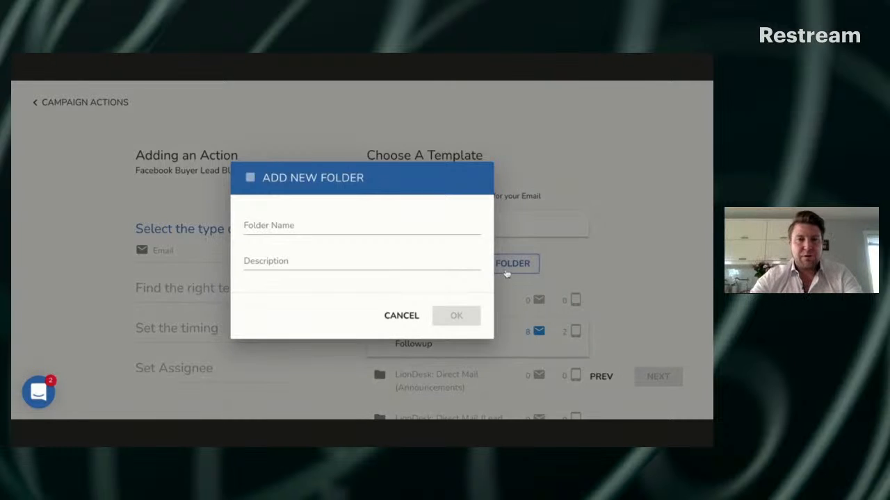
click(275, 231)
text(Facebook Blast - Text #2)
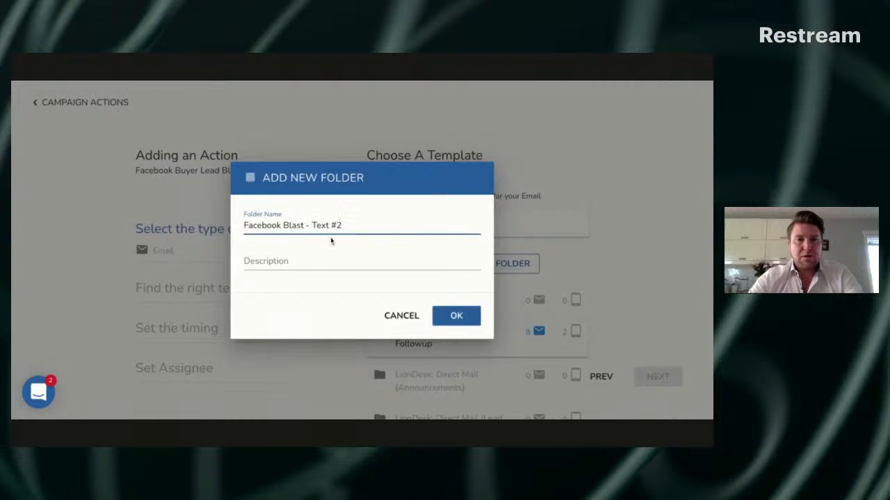
key(BackSpace)
key(BackSpace)
key(BackSpace)
key(BackSpace)
key(BackSpace)
key(BackSpace)
key(BackSpace)
key(BackSpace)
key(BackSpace)
key(BackSpace)
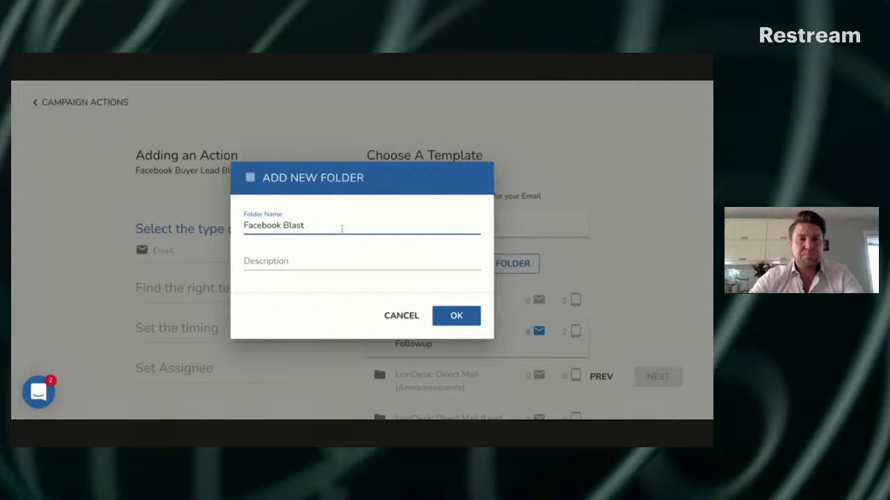
key(Left)
key(Left)
key(Left)
key(Left)
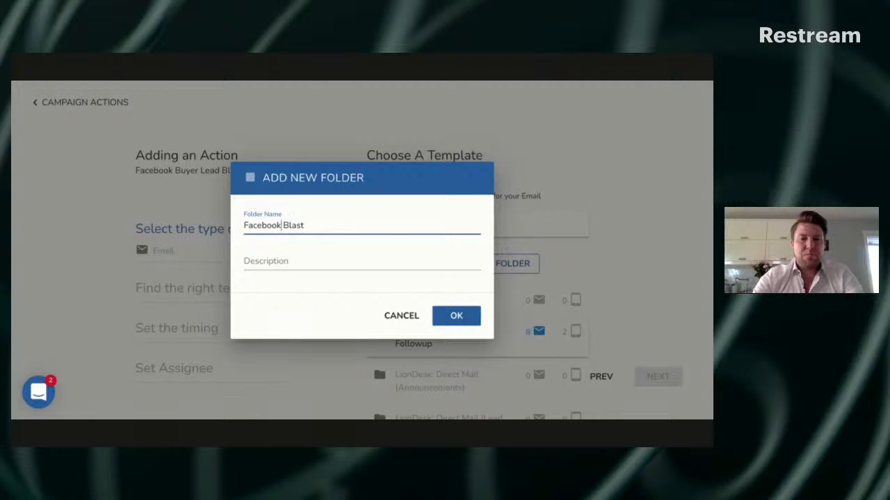
text(Buyer Lead B)
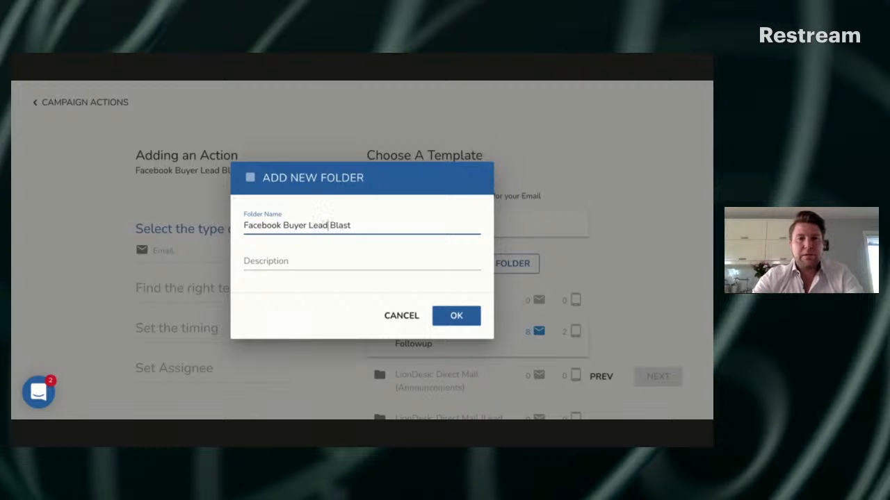
Create the folder with description "This is how you blast Facebook buyer leads in order to convert them and serve them to help put food on your table."
click(310, 260)
text(T)
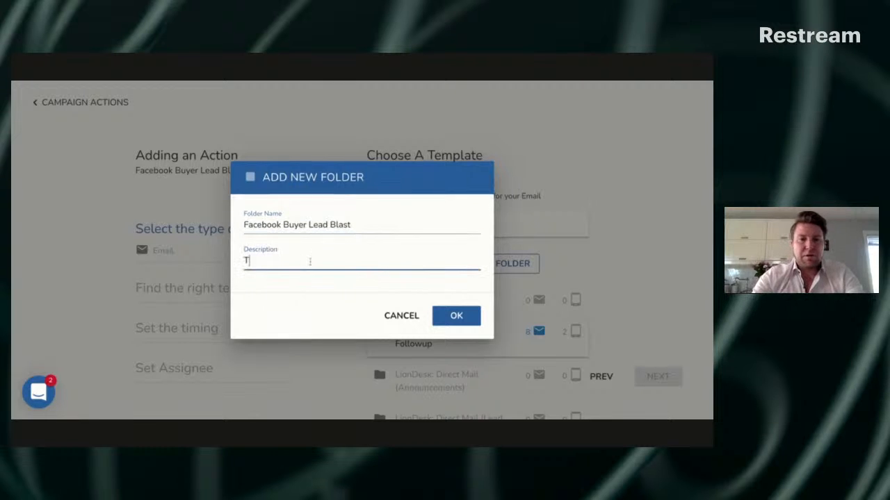
text(his is how you bl)
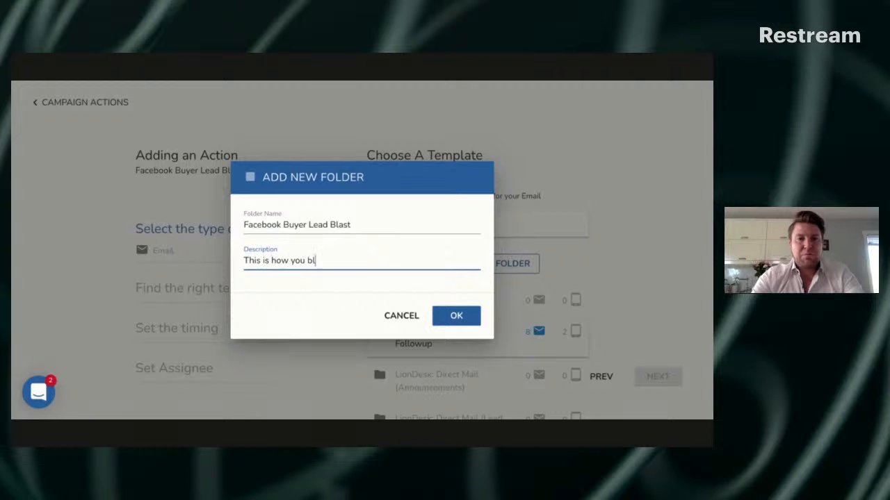
text(ast insta)
key(BackSpace)
key(BackSpace)
key(BackSpace)
key(BackSpace)
key(BackSpace)
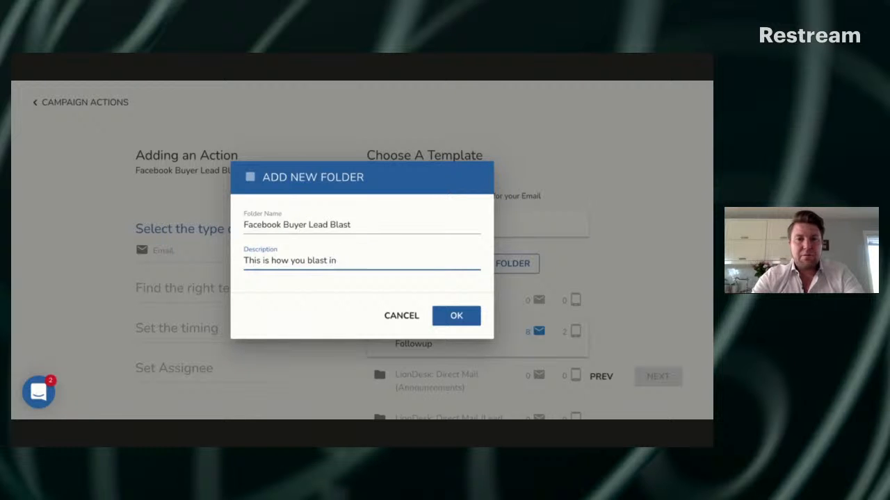
text(Facebook )
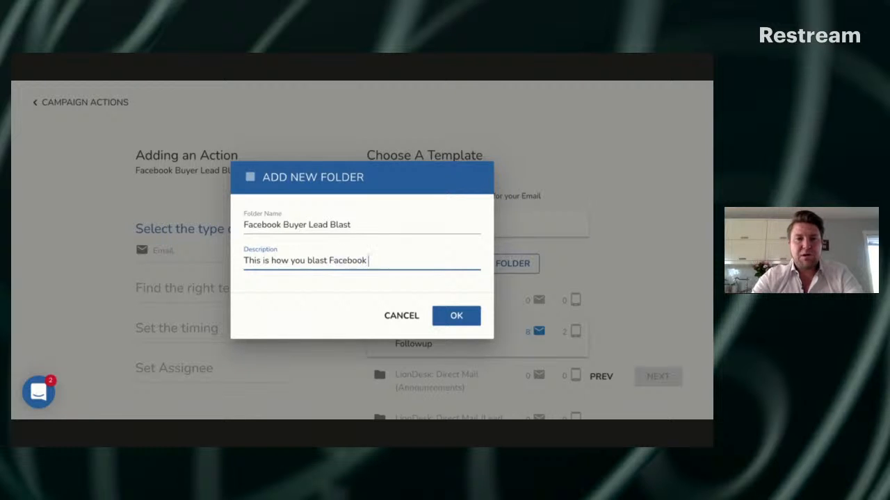
text(buyer leads )
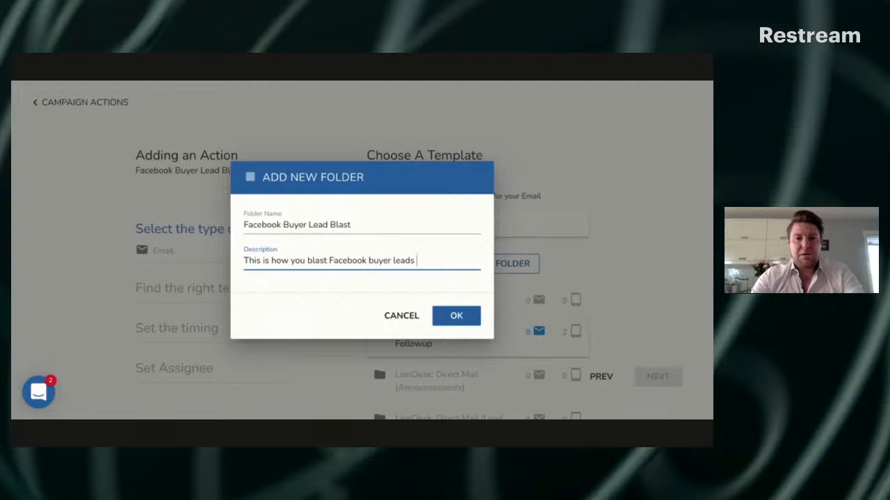
text(in order to convert them )
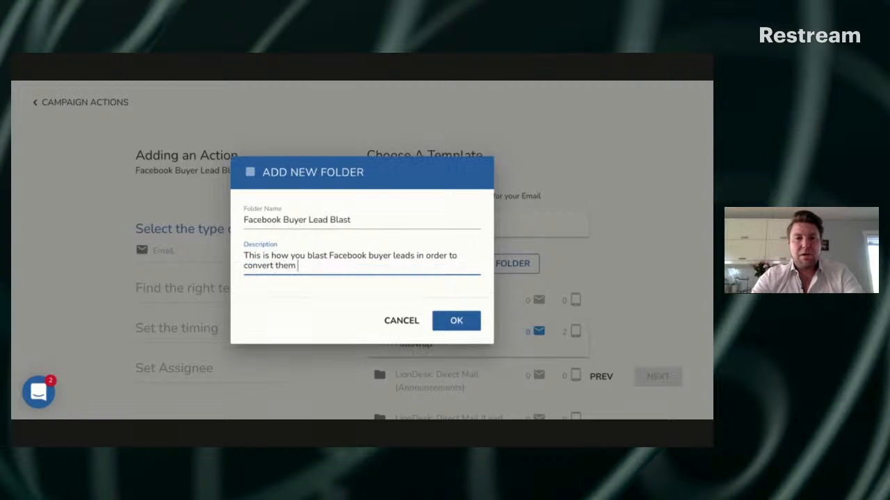
text(and make)
key(BackSpace)
key(BackSpace)
key(BackSpace)
key(BackSpace)
text(close)
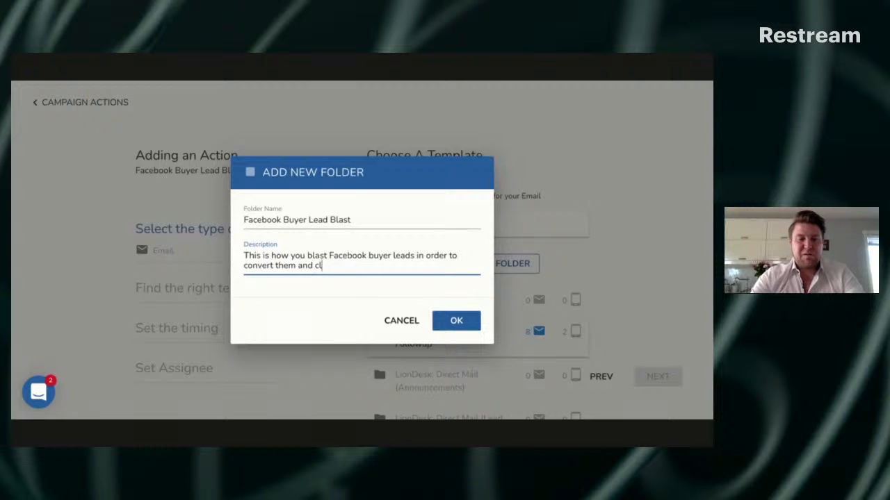
key(BackSpace)
key(BackSpace)
key(BackSpace)
key(BackSpace)
key(BackSpace)
key(BackSpace)
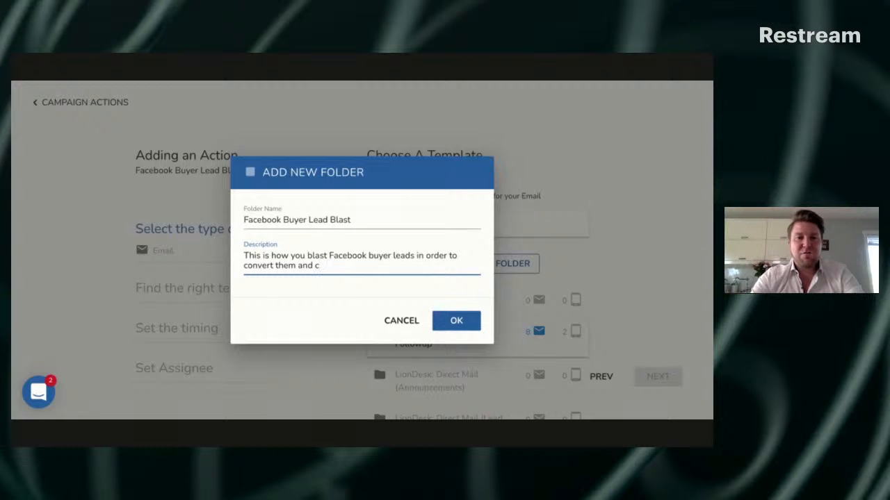
text(serve them)
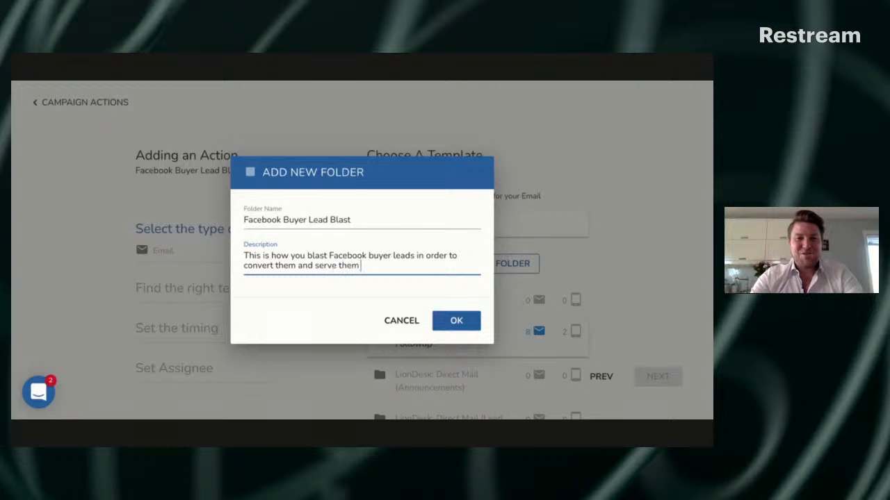
text( to help p)
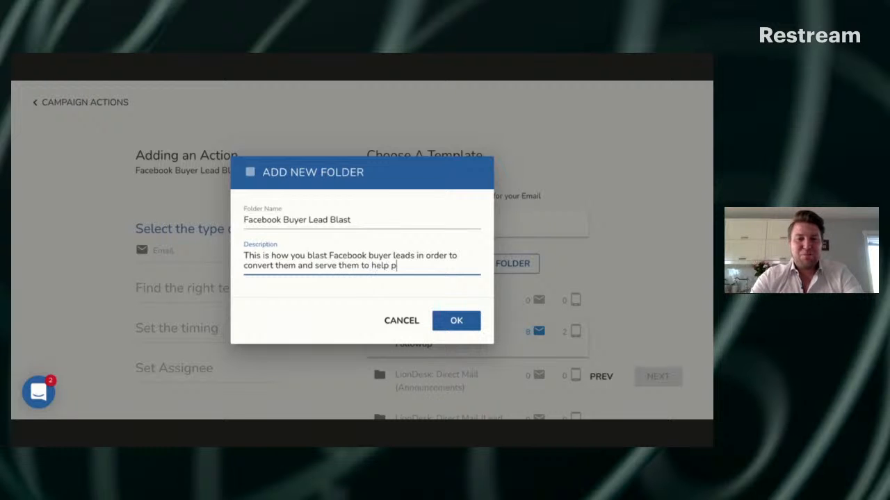
text(ut food on your table.)
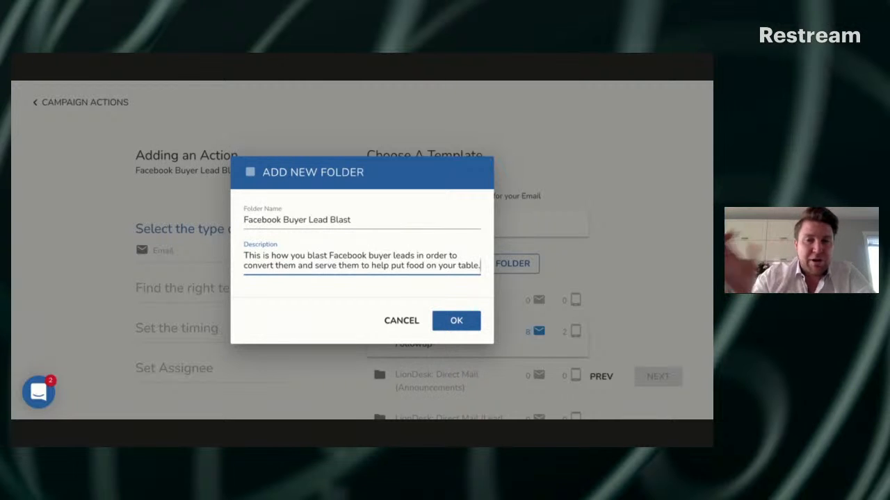
click(450, 323)
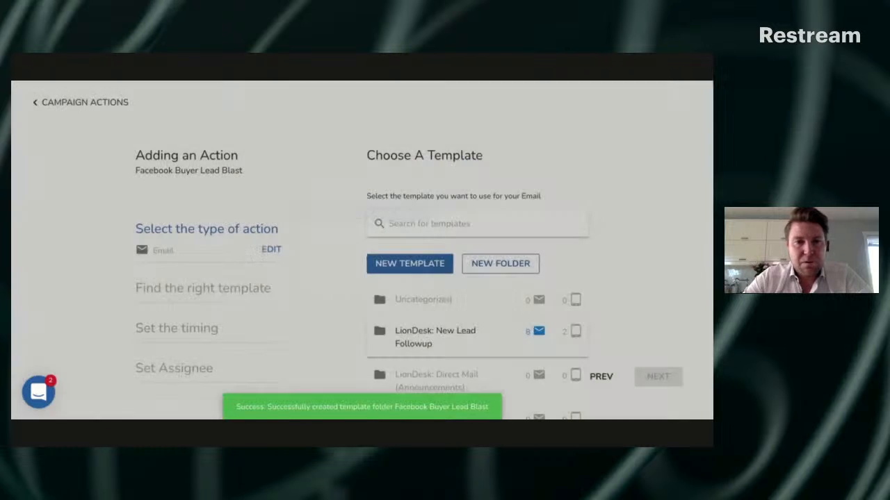
Start a new email template for the action and paste the copied description "Facebook Blast - Text #2"
scroll(337, 295, down, 1)
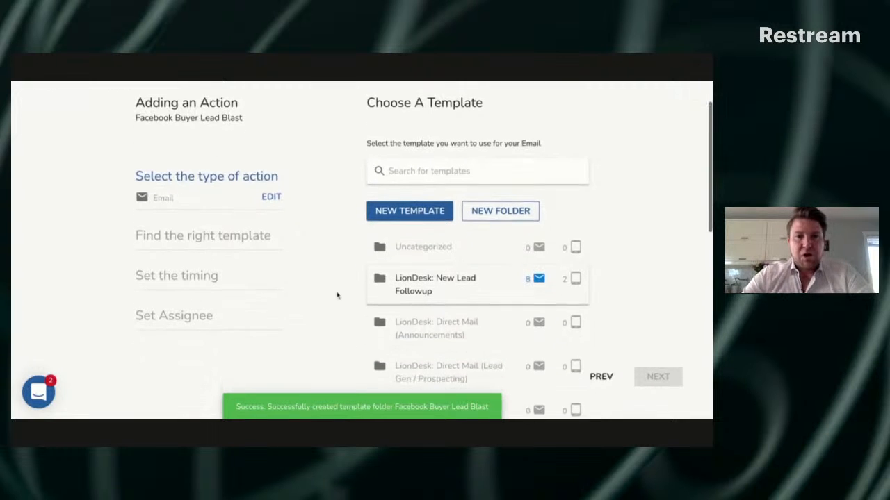
click(415, 213)
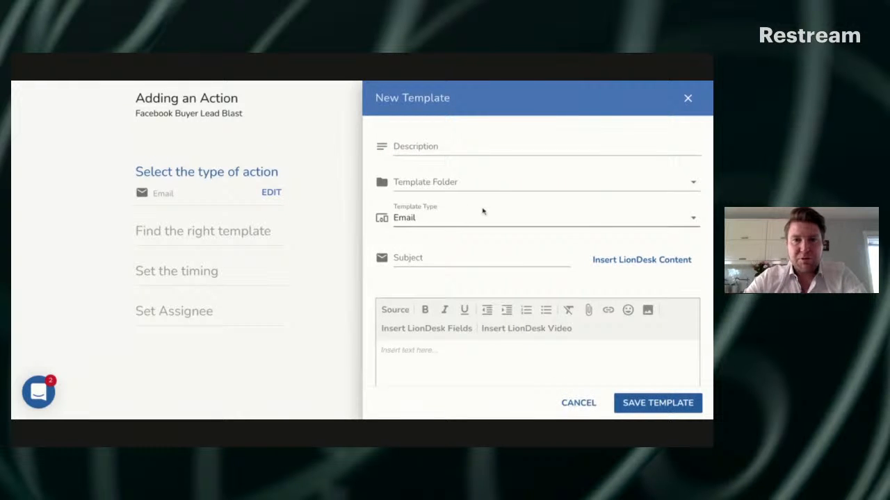
click(487, 148)
text(Facebook Blast - Text #2)
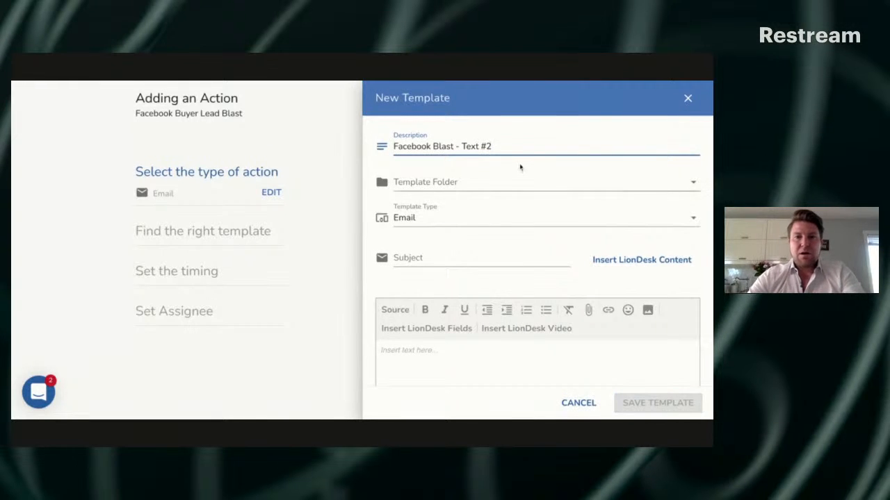
Change the new template's description to "Facebook Buyer Lead Blast - Email #1"
key(BackSpace)
key(BackSpace)
key(BackSpace)
key(BackSpace)
key(BackSpace)
key(BackSpace)
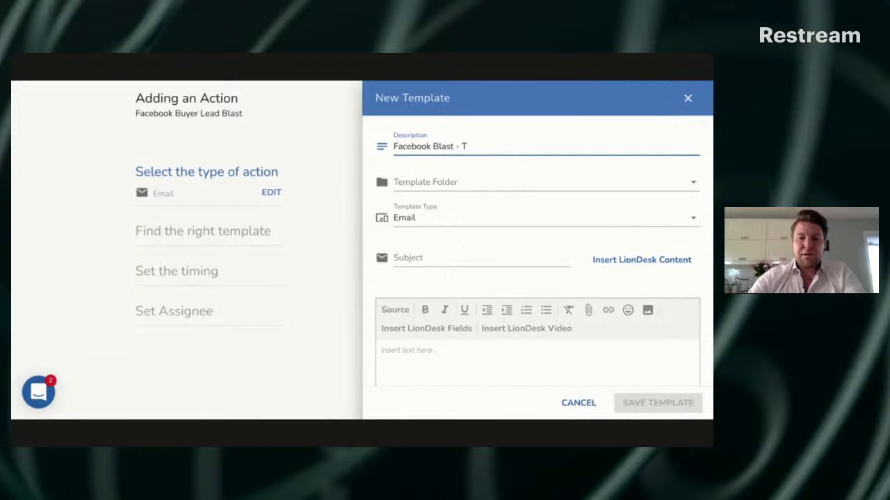
key(Left)
key(Left)
key(Left)
key(Left)
key(Left)
key(Left)
key(Left)
key(Left)
key(Left)
text(Buuyer)
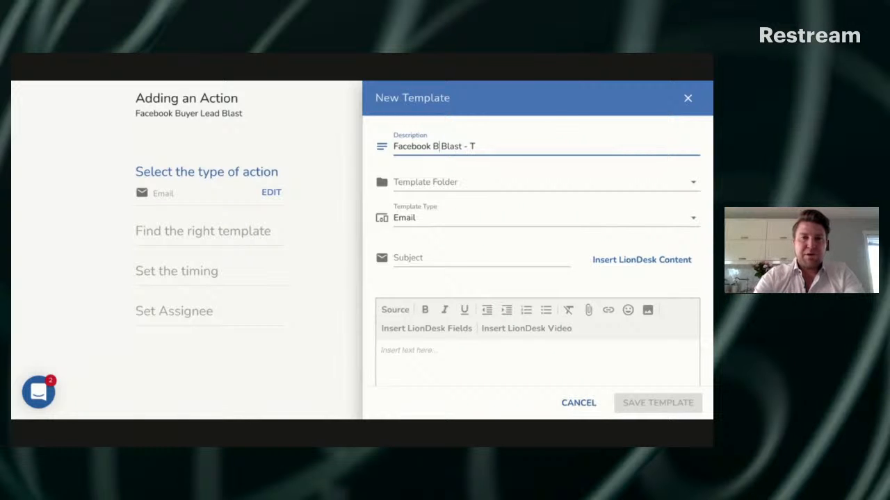
key(Left)
key(BackSpace)
key(BackSpace)
key(BackSpace)
key(BackSpace)
text(yer Lead)
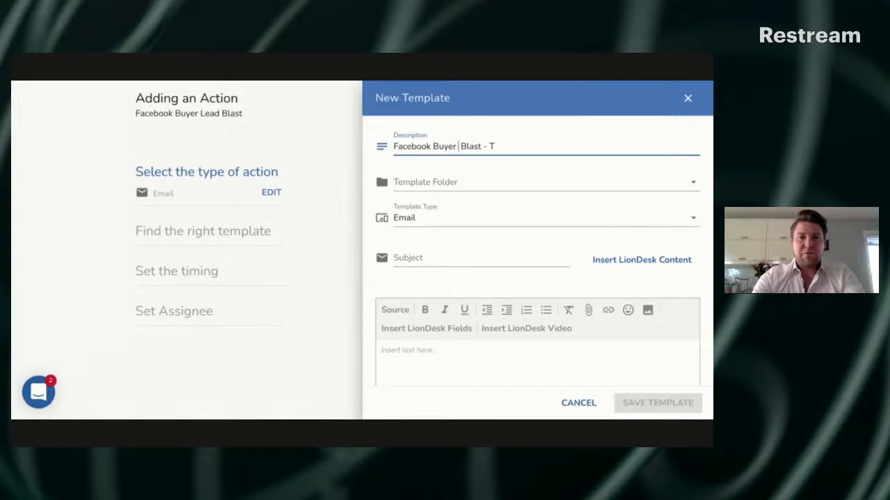
key(Right)
key(Right)
key(Right)
key(Right)
key(Right)
key(Right)
key(Right)
key(Right)
key(Right)
key(Right)
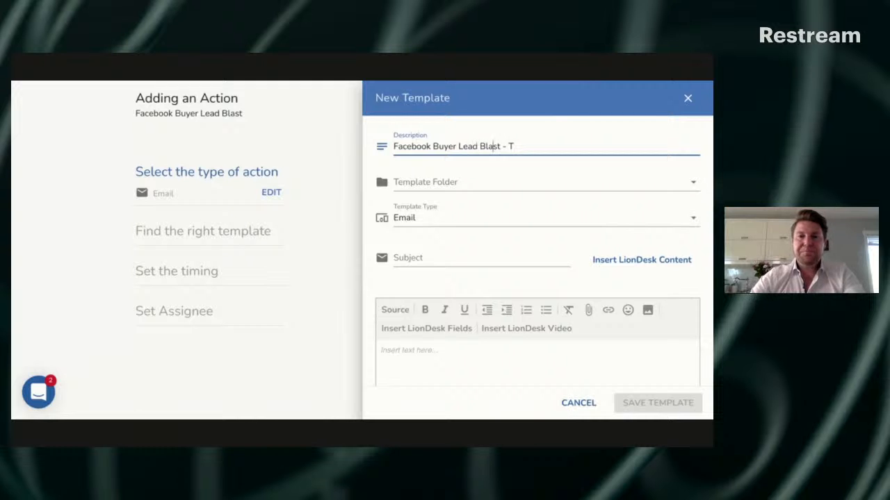
key(BackSpace)
text(Email #1)
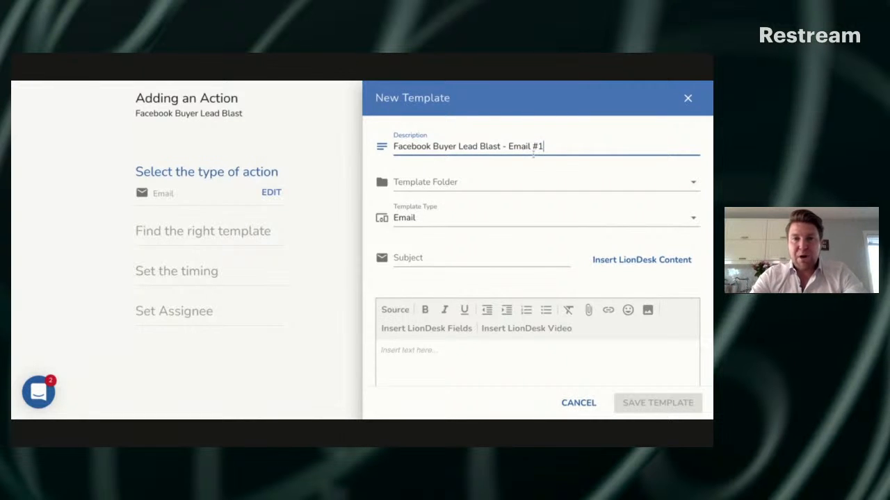
Assign the new template to the Facebook Buyer Lead Blast template folder
click(492, 182)
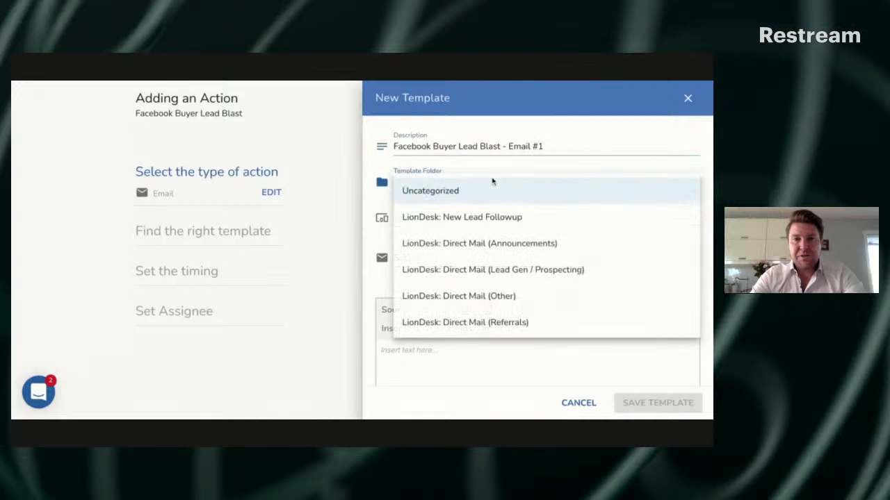
scroll(493, 203, down, 10)
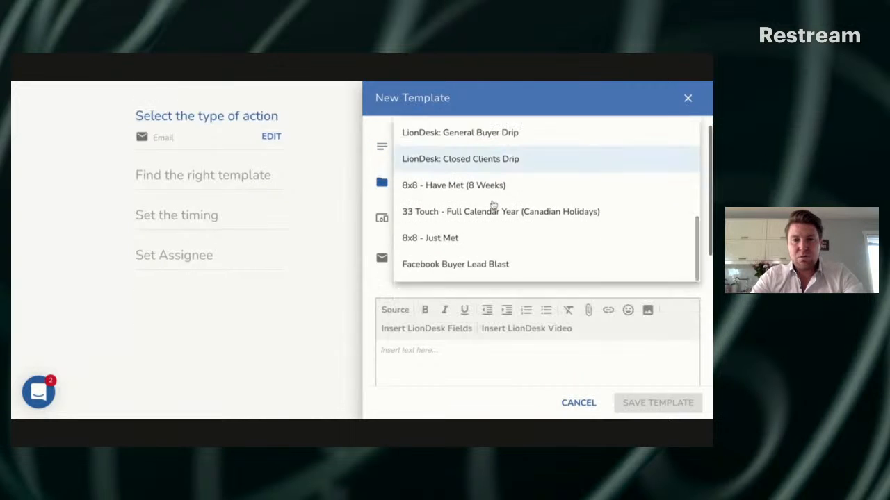
click(542, 198)
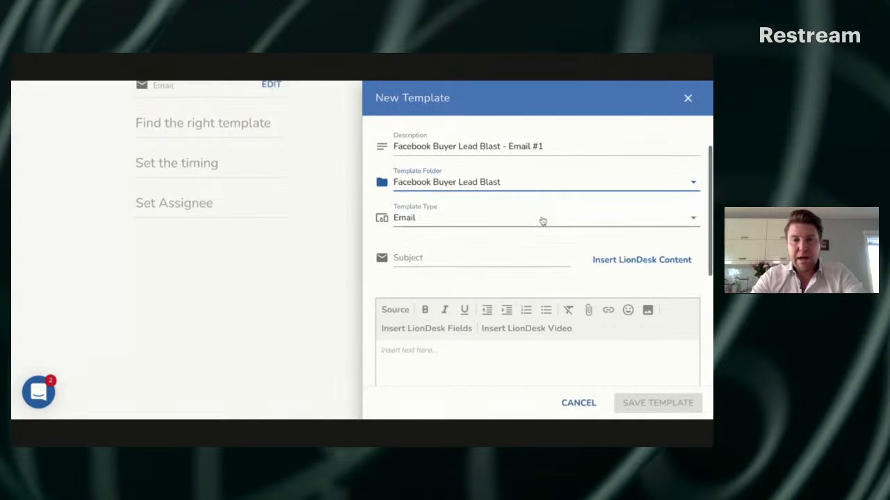
Set the email template's subject to "Here Is Your ________ That I Promised You"
click(430, 257)
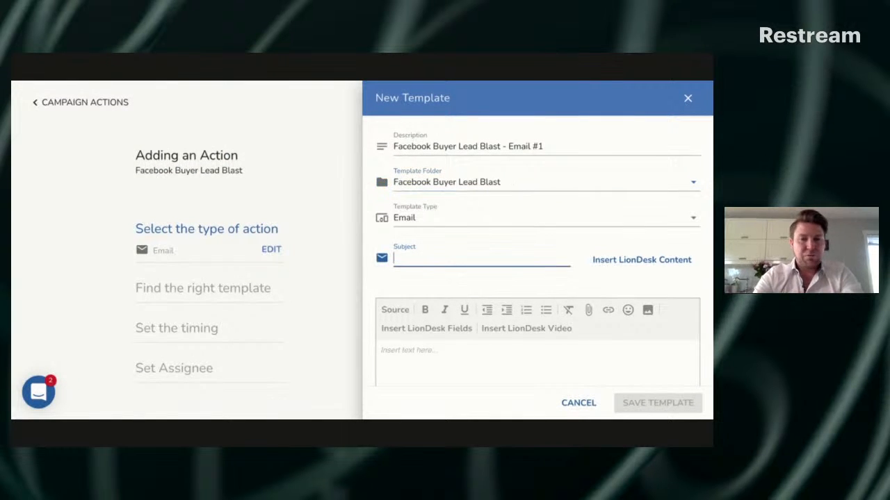
text(Here)
key(BackSpace)
key(BackSpace)
key(BackSpace)
text(ere is)
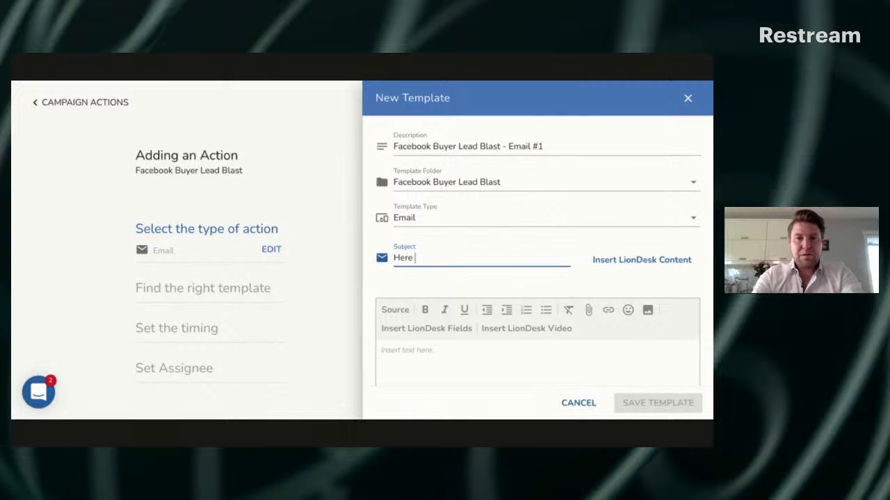
key(BackSpace)
key(BackSpace)
key(BackSpace)
text(IS Y)
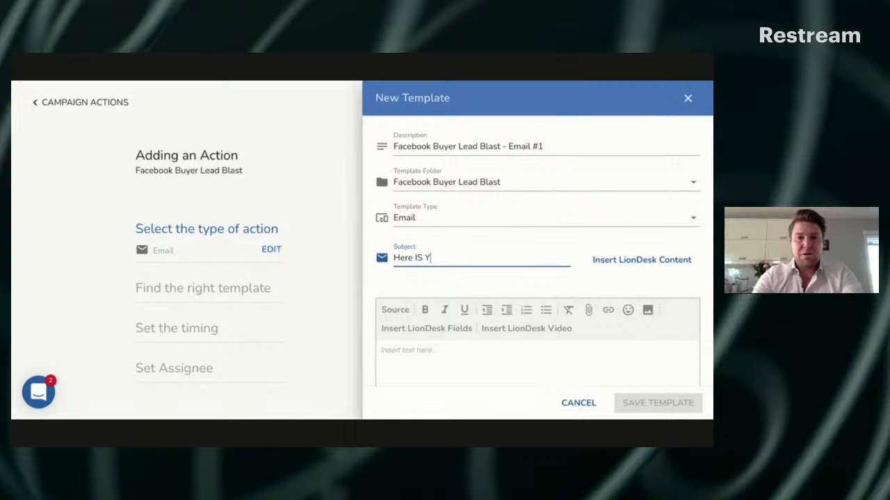
key(BackSpace)
key(BackSpace)
key(BackSpace)
text(s Your )
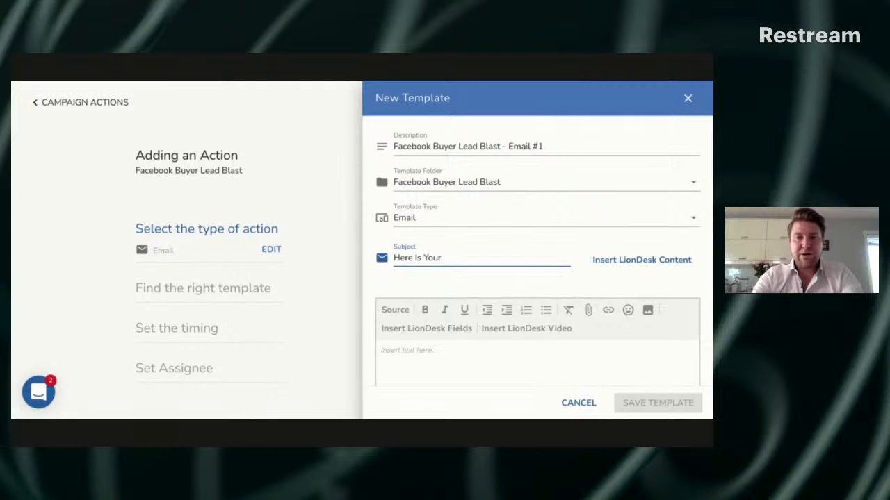
text(________ That )
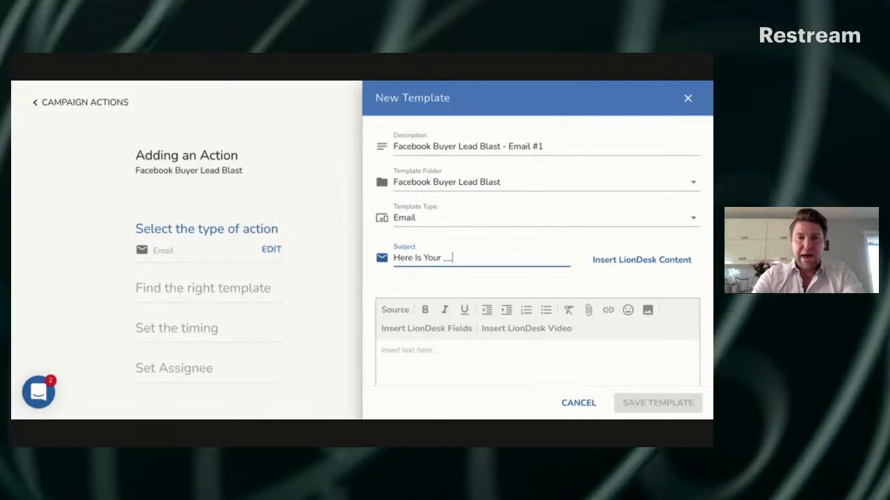
text(I Prim)
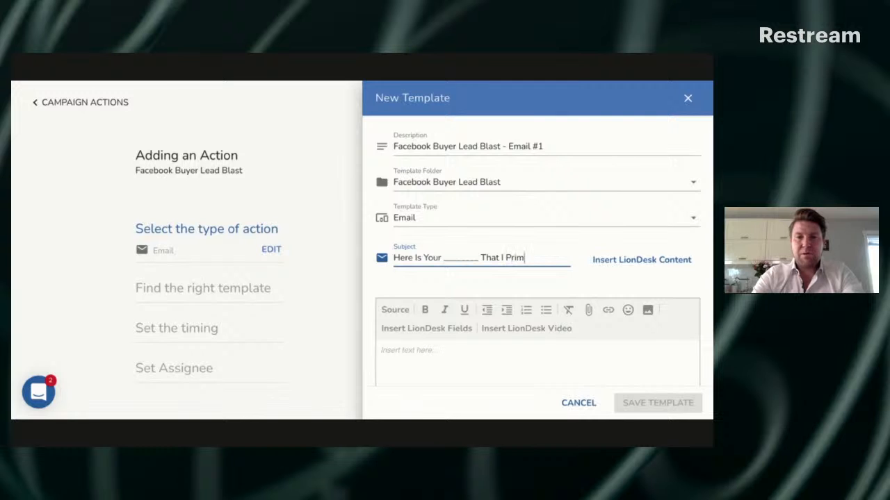
key(BackSpace)
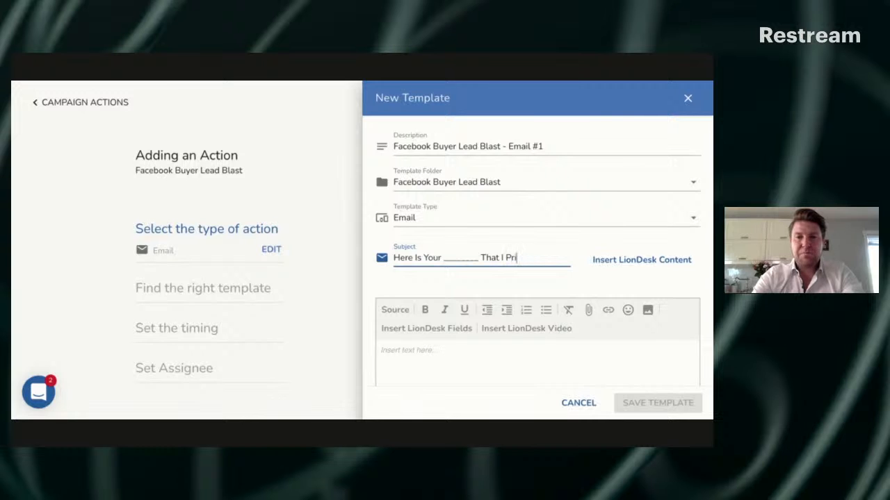
text(omised Us)
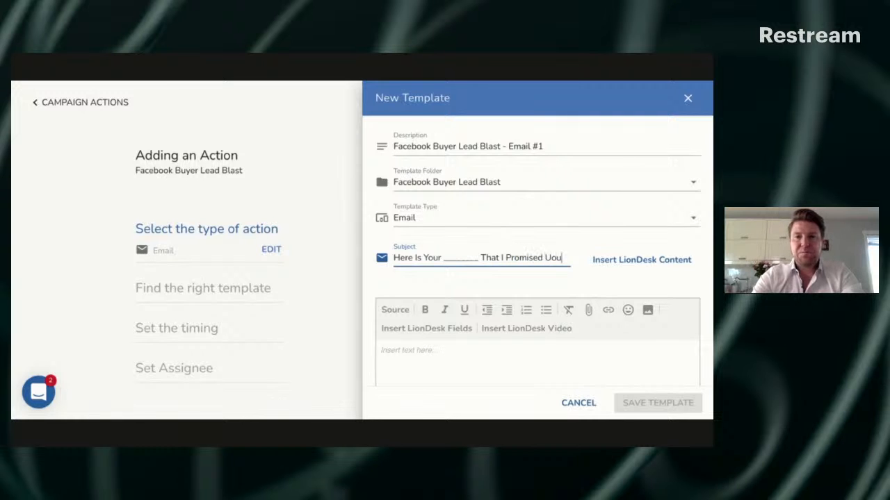
key(BackSpace)
key(BackSpace)
text(you)
key(BackSpace)
key(BackSpace)
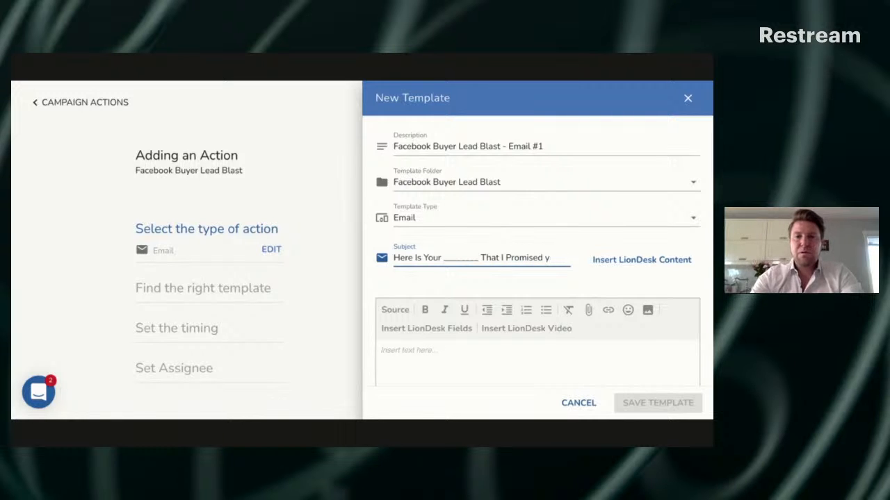
text(Yoou)
key(BackSpace)
key(BackSpace)
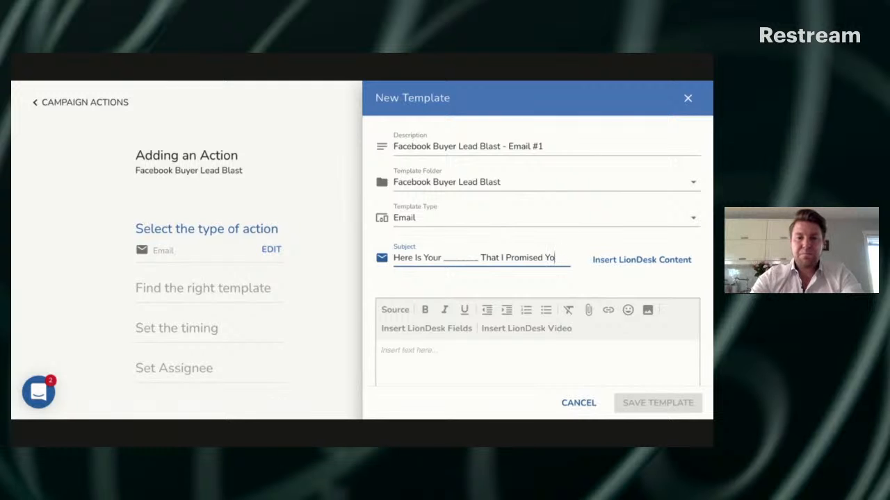
text(u)
scroll(538, 250, down, 1)
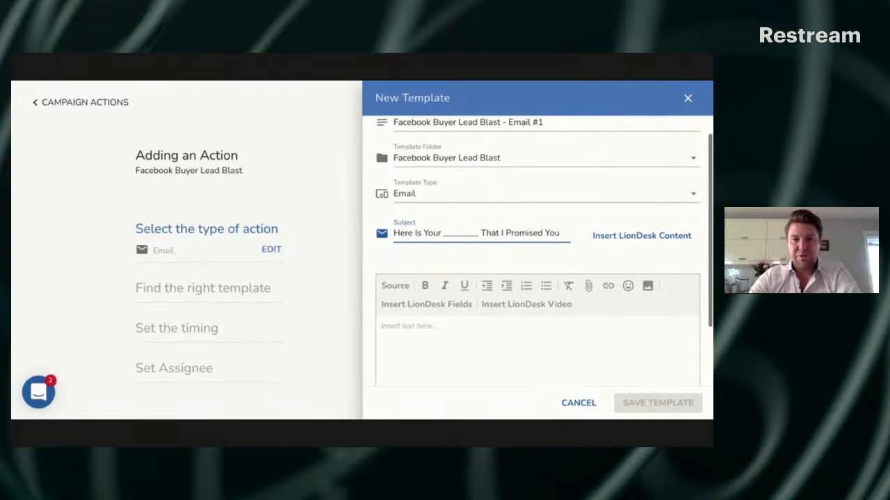
scroll(497, 291, down, 2)
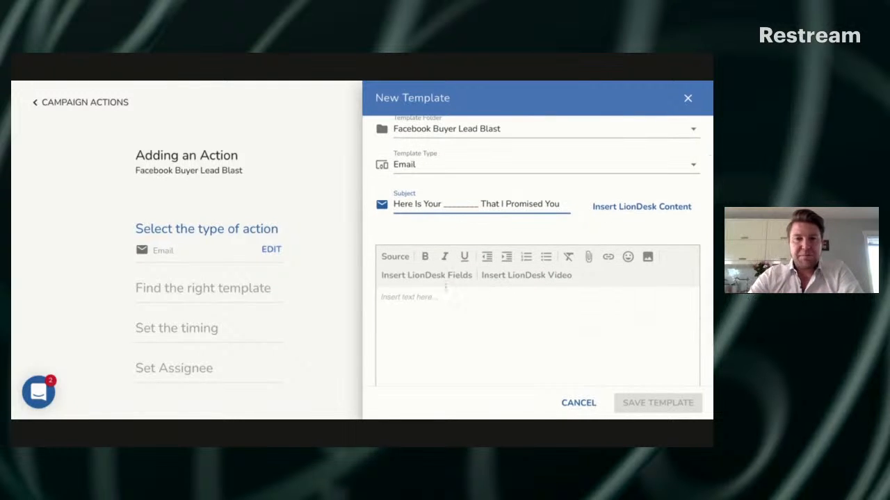
Begin the email body with the greeting "Hey {{firstname}}!", using the Contact first name field for the name
click(437, 300)
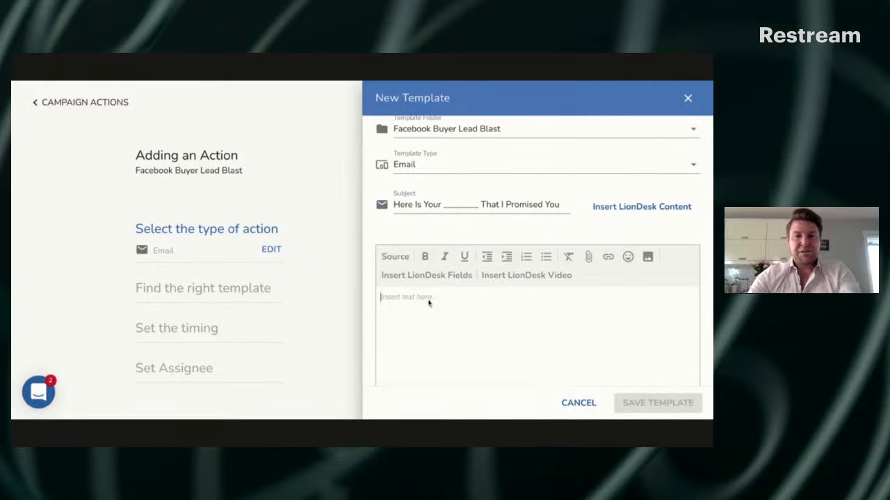
text(Hey)
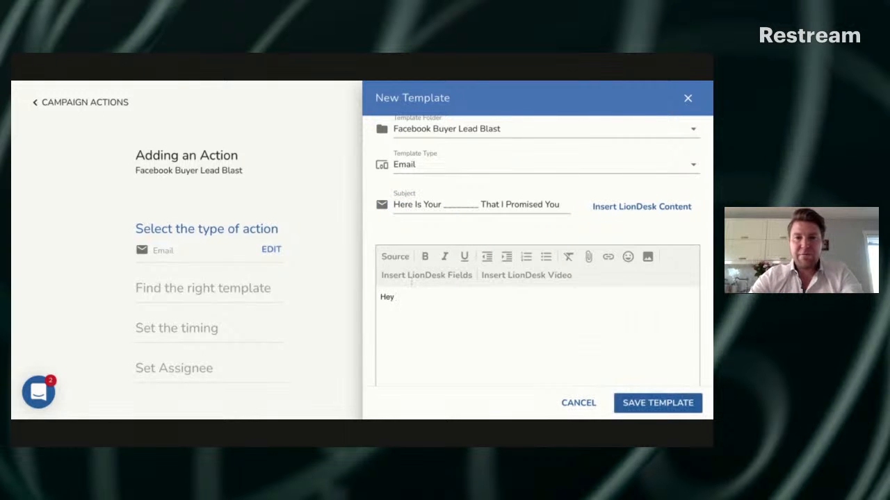
click(455, 276)
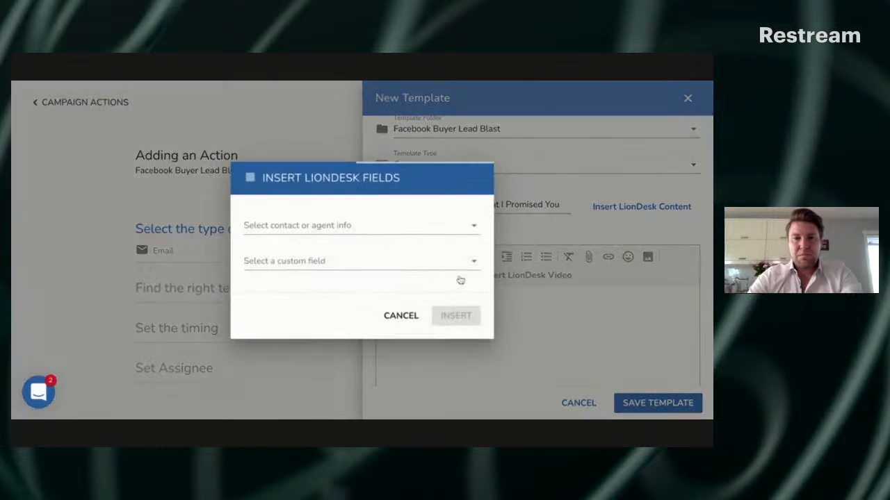
click(346, 226)
click(321, 259)
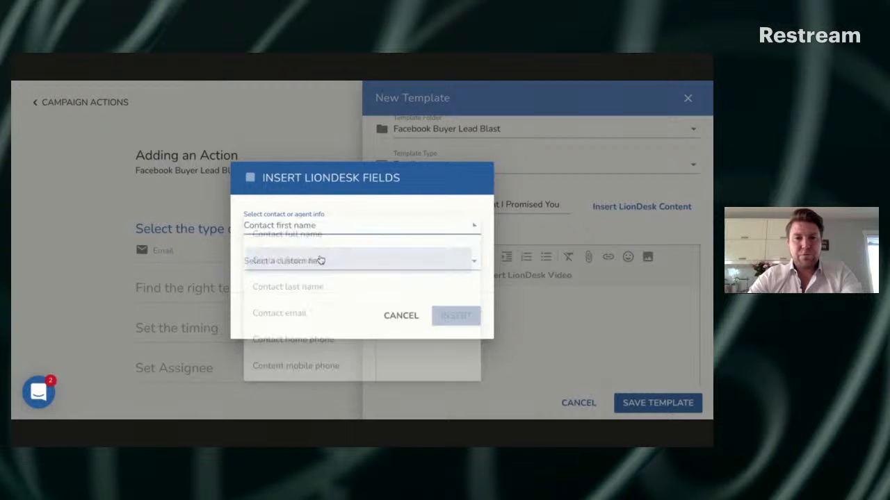
click(477, 320)
text(!)
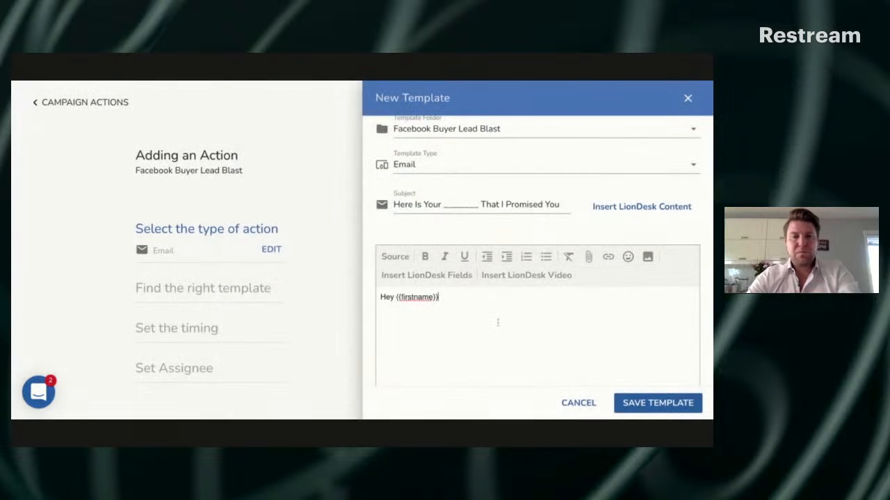
key(Return)
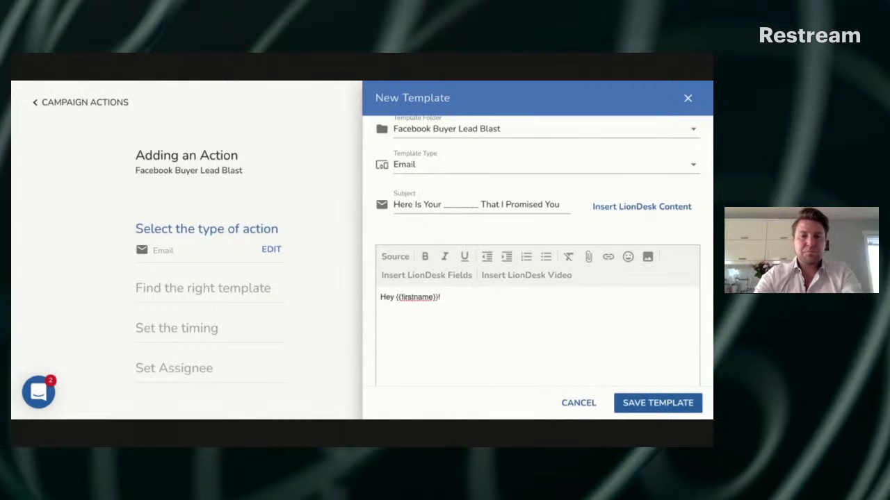
Add the line "Here is the **** insert value proposition/offer **** that promised." below the greeting
text(Here is )
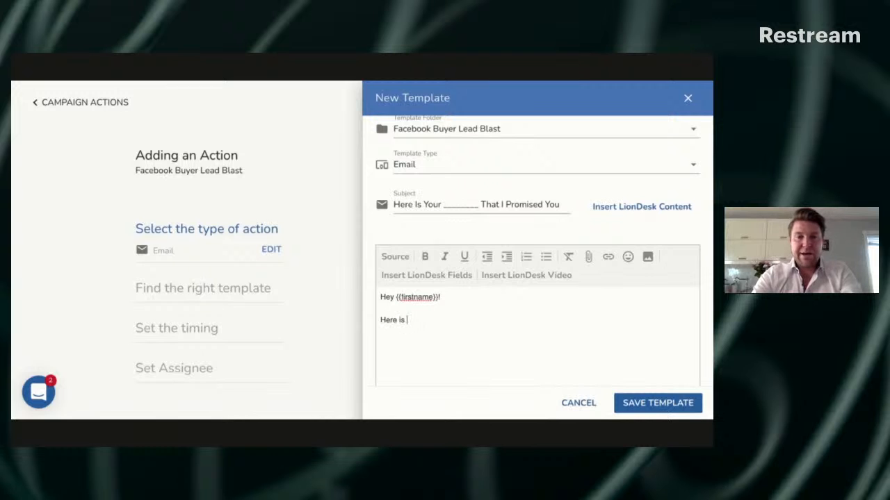
text(the)
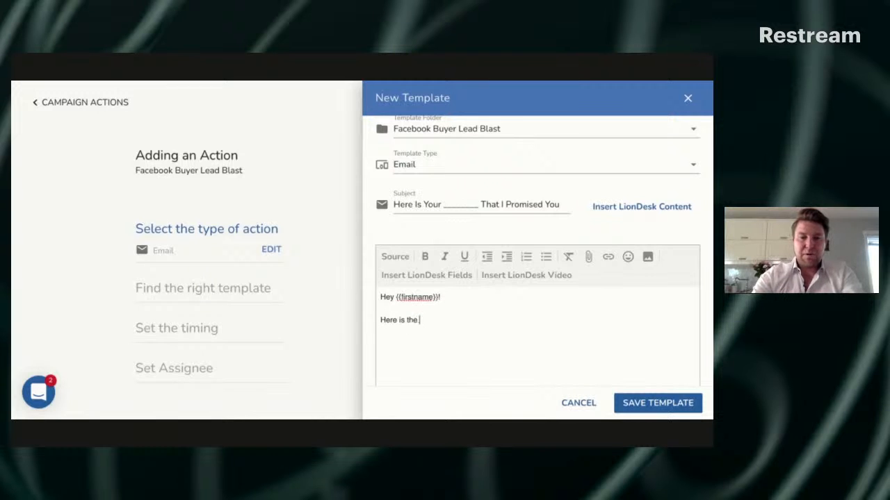
text( **** ins)
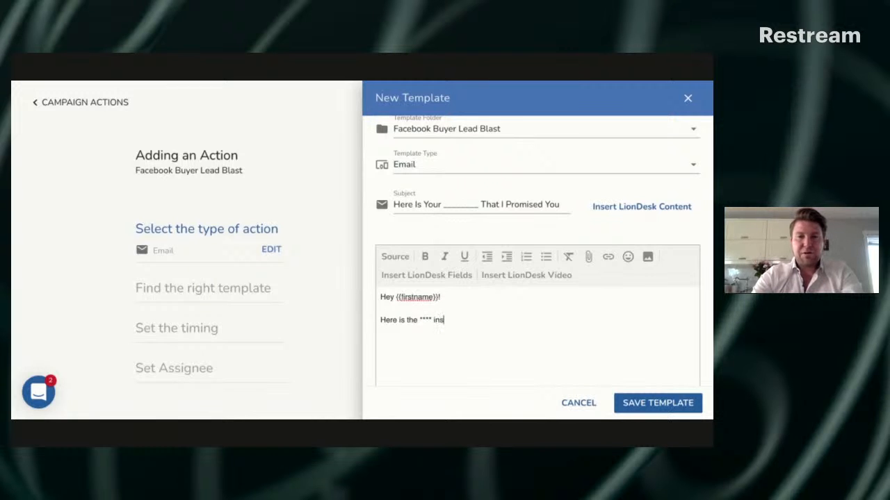
text(ert )
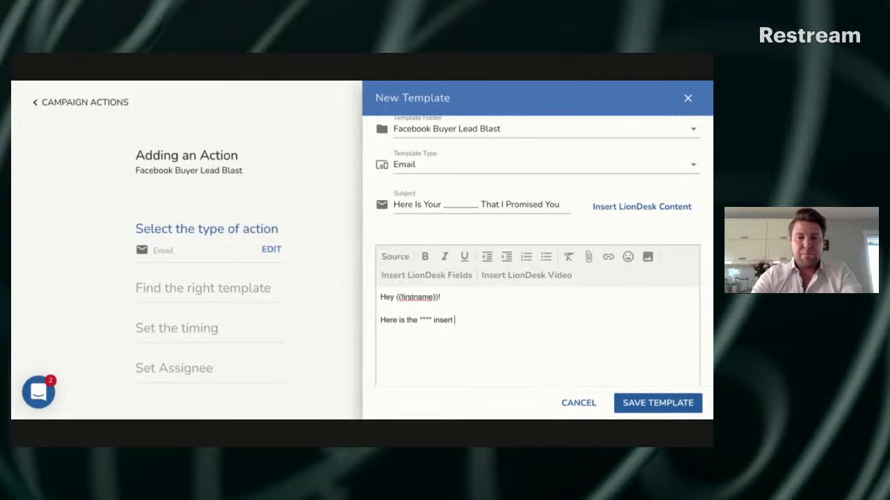
text(value)
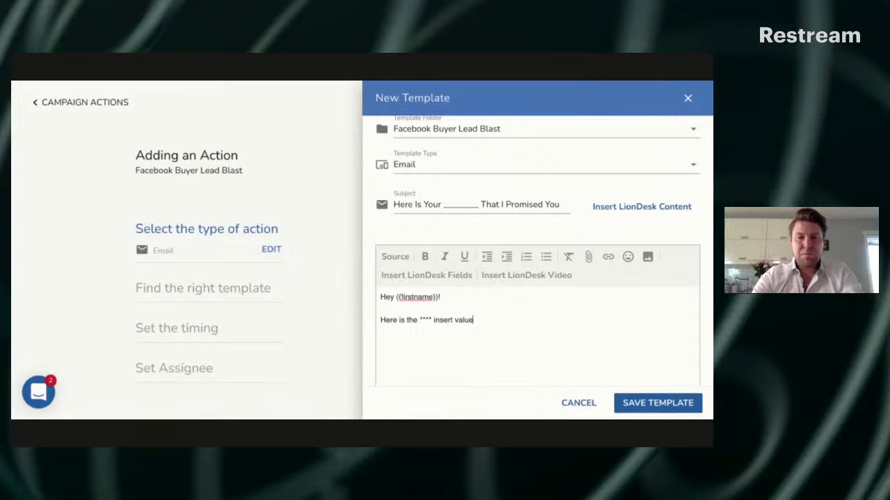
text( proposition/offer )
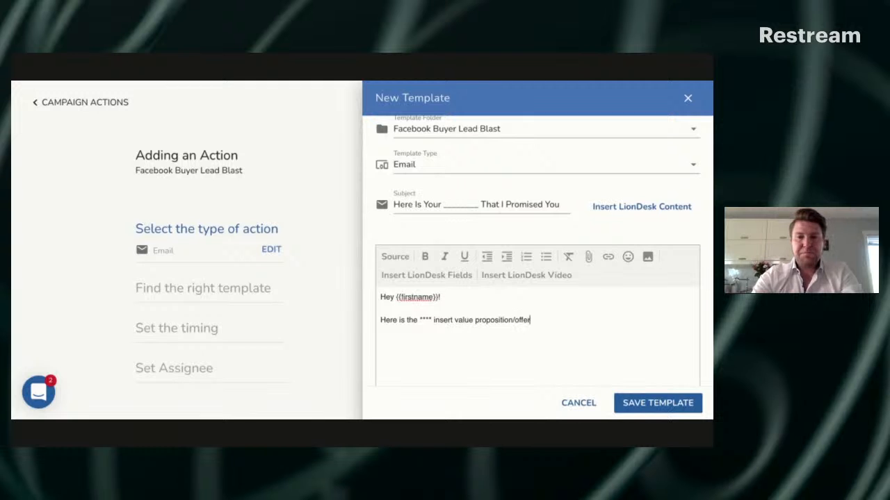
text(**** t)
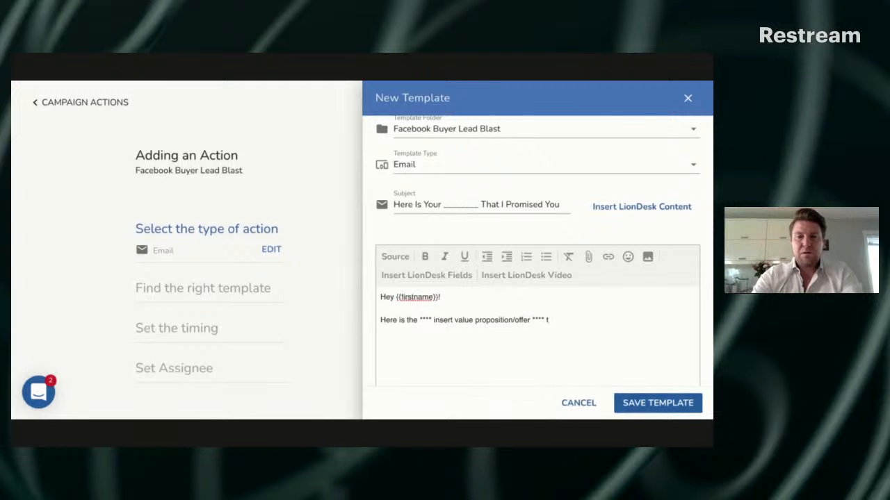
text(hat O p)
key(BackSpace)
key(BackSpace)
key(BackSpace)
key(BackSpace)
text(pr)
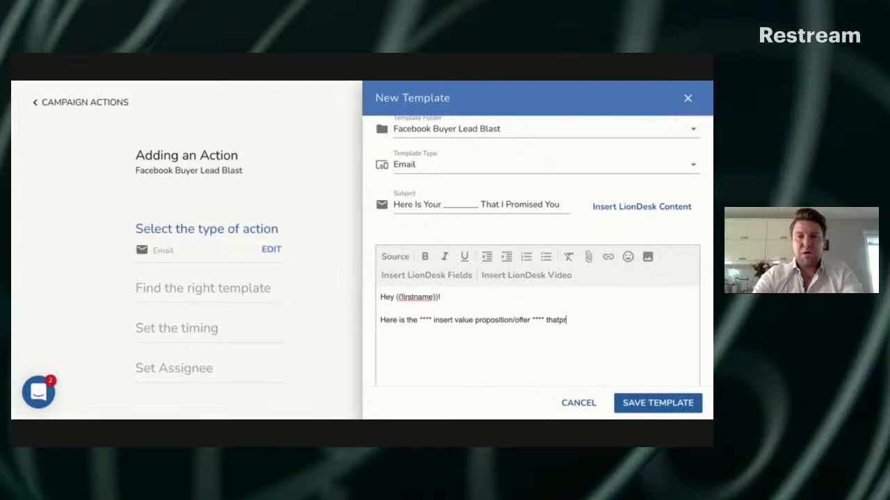
key(BackSpace)
key(BackSpace)
text(promised.)
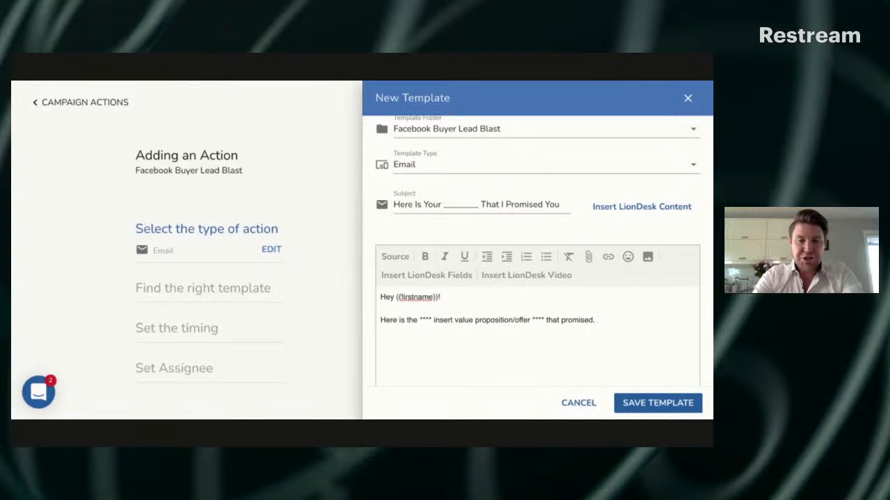
text(Is email)
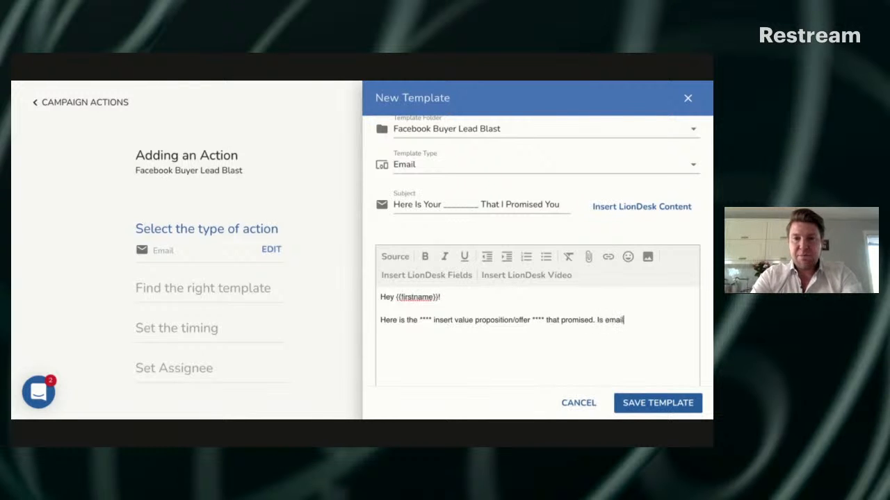
text( the b)
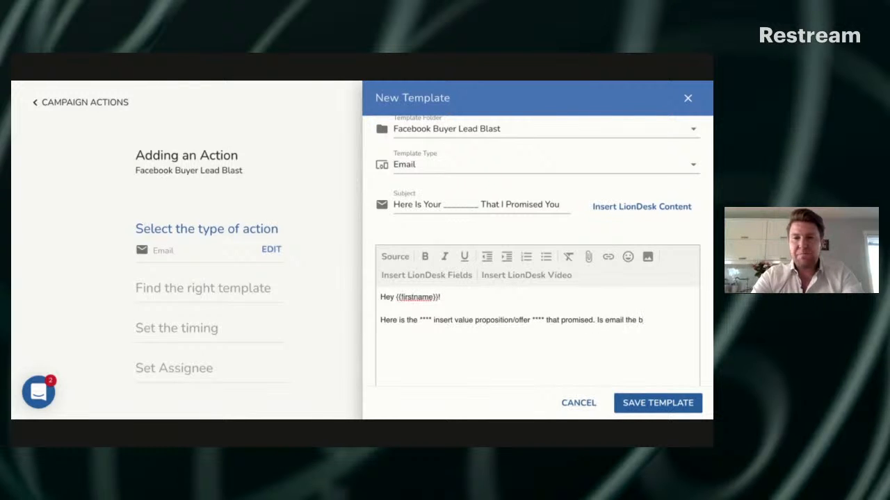
key(BackSpace)
key(BackSpace)
key(BackSpace)
key(BackSpace)
key(BackSpace)
key(BackSpace)
key(BackSpace)
key(BackSpace)
key(BackSpace)
key(BackSpace)
key(BackSpace)
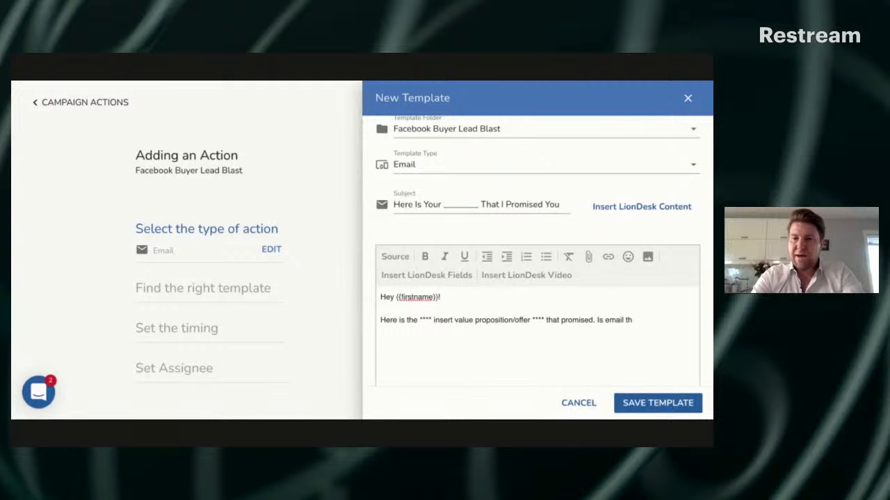
key(BackSpace)
key(BackSpace)
key(BackSpace)
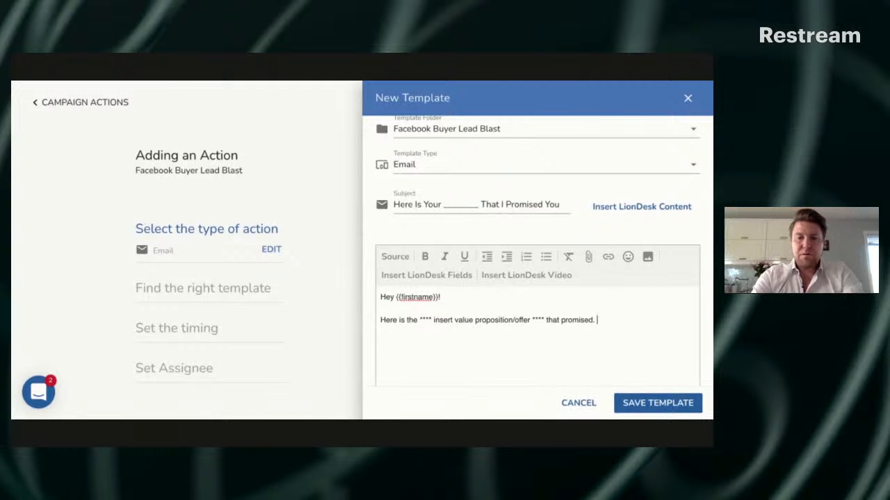
Finish the email body with "Is this the best email for you?" and save the template
text(Is this the best emai)
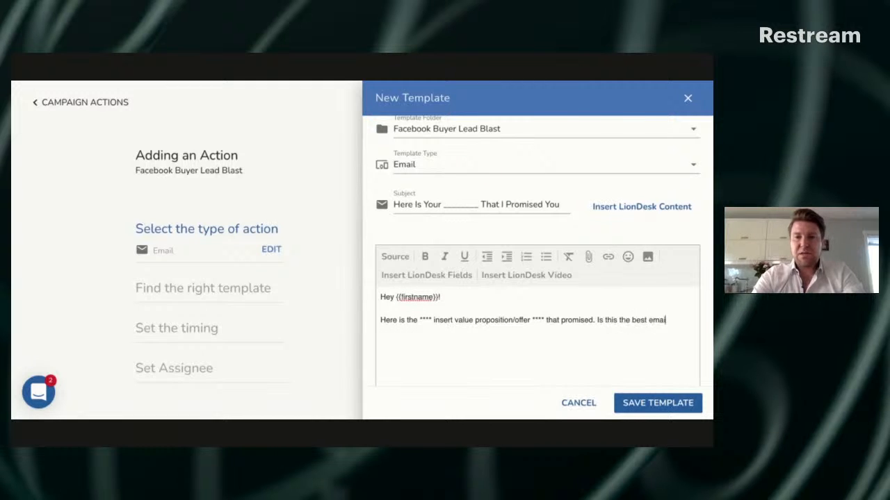
text(l for you?)
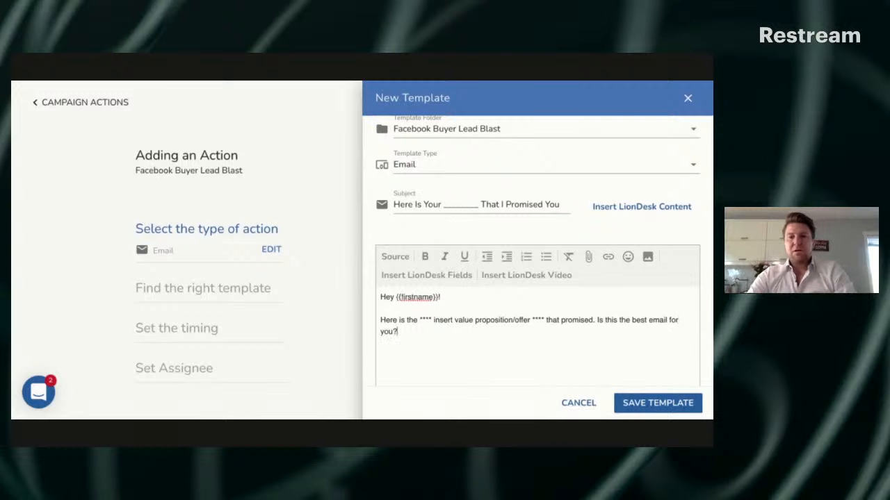
scroll(428, 326, down, 3)
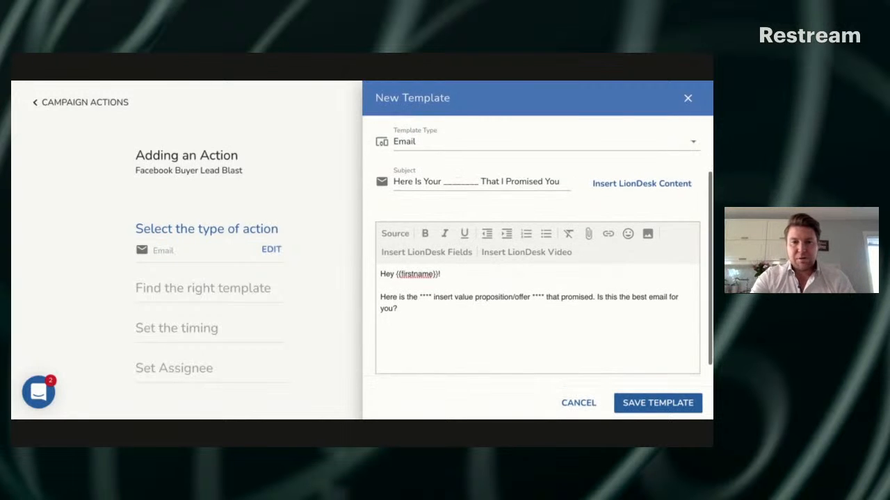
scroll(428, 326, up, 1)
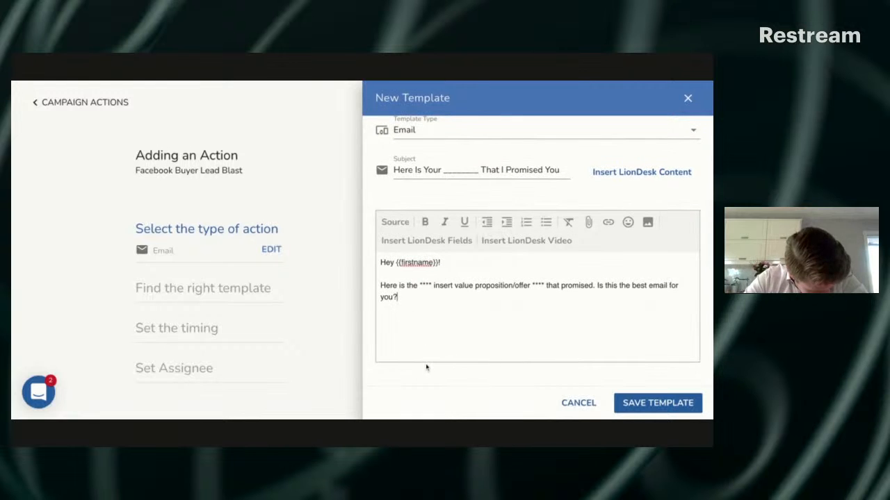
scroll(427, 352, up, 1)
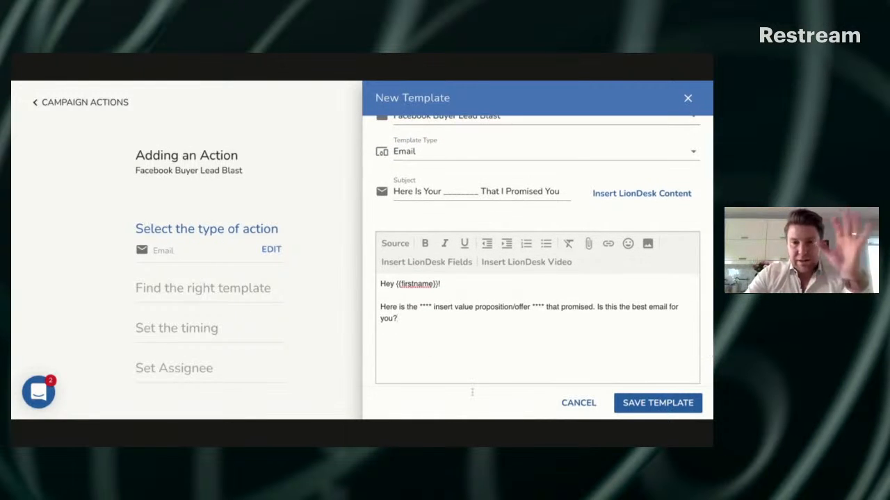
click(629, 403)
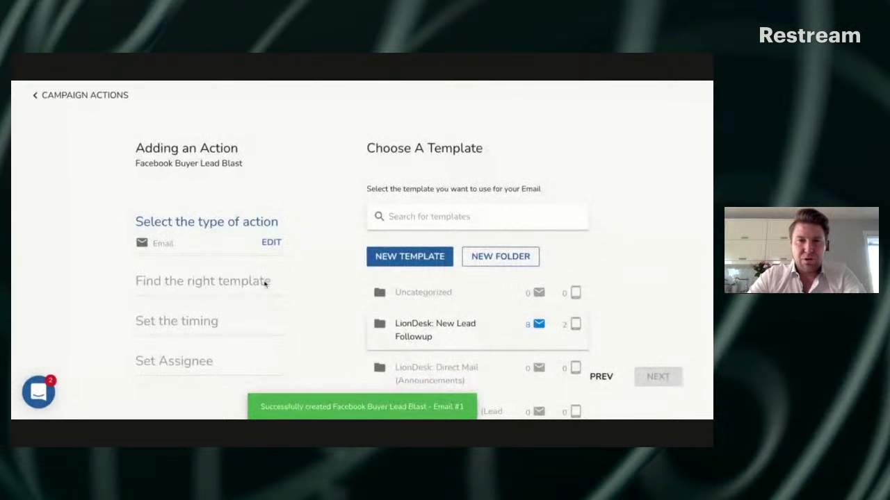
Choose the email template in the Facebook Buyer Lead Blast folder for the action and continue to the timing
scroll(431, 272, down, 2)
scroll(435, 272, down, 5)
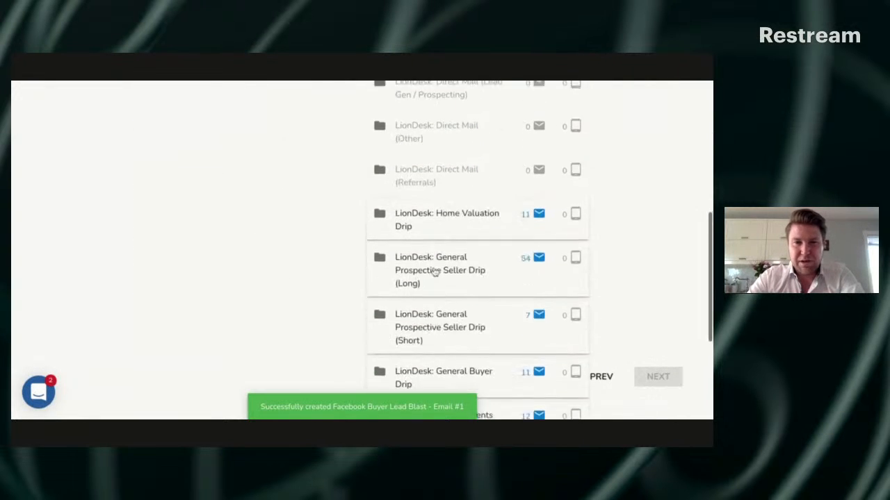
scroll(433, 272, down, 5)
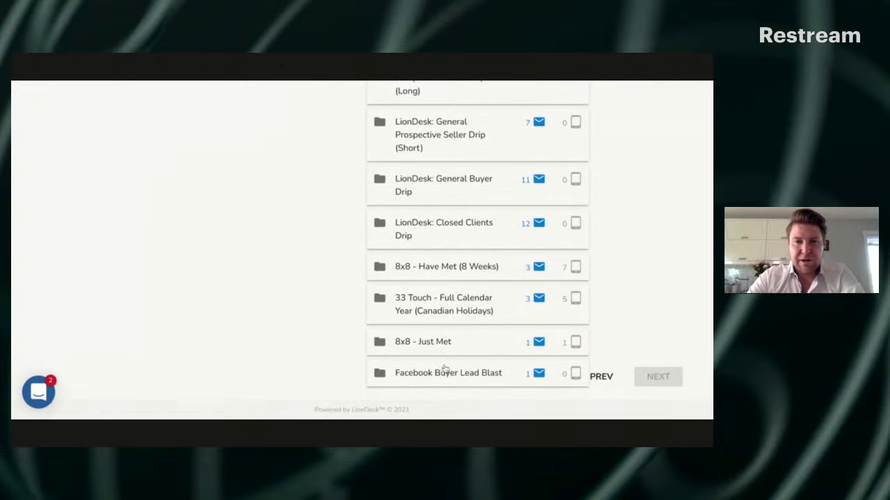
click(445, 370)
scroll(470, 373, up, 1)
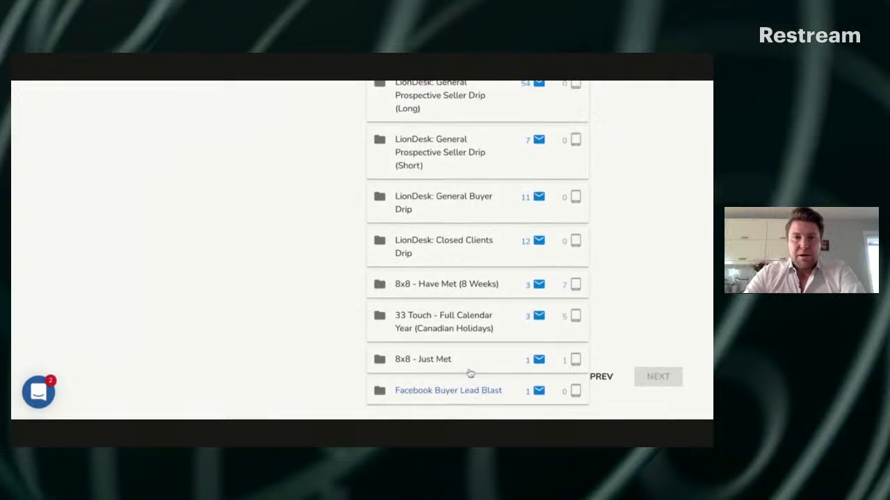
scroll(471, 374, up, 10)
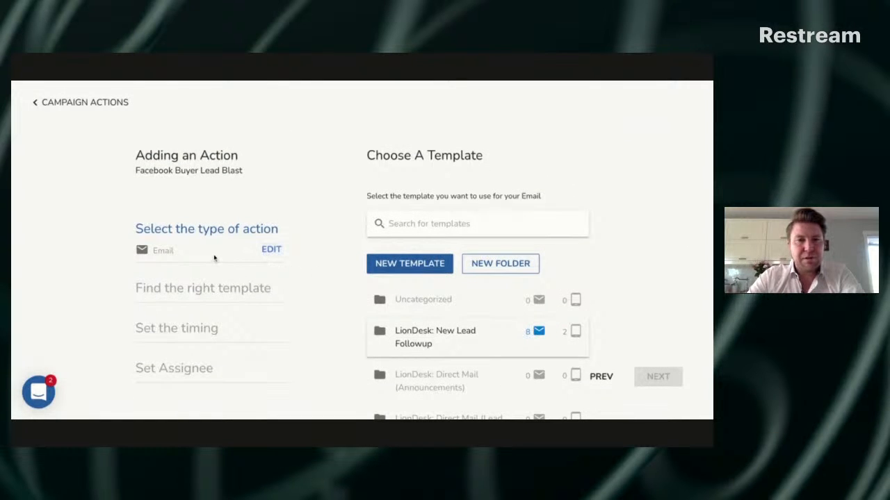
scroll(301, 276, down, 10)
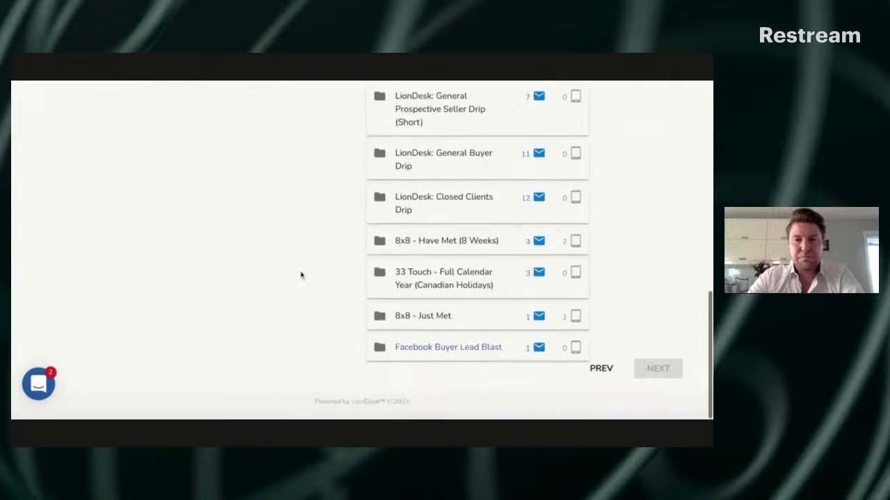
scroll(510, 366, up, 1)
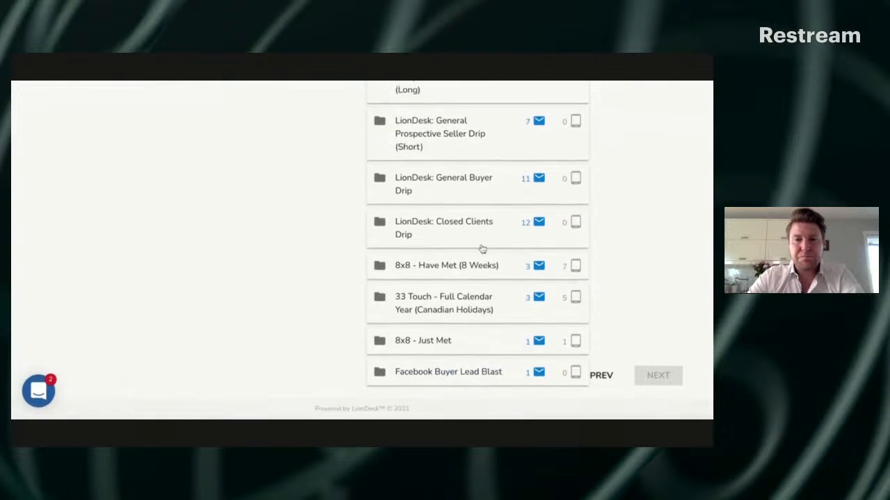
click(459, 371)
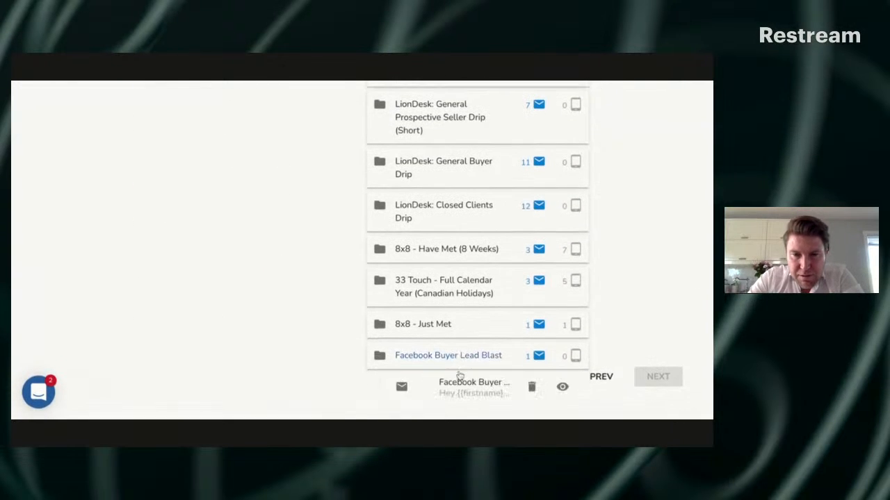
click(477, 388)
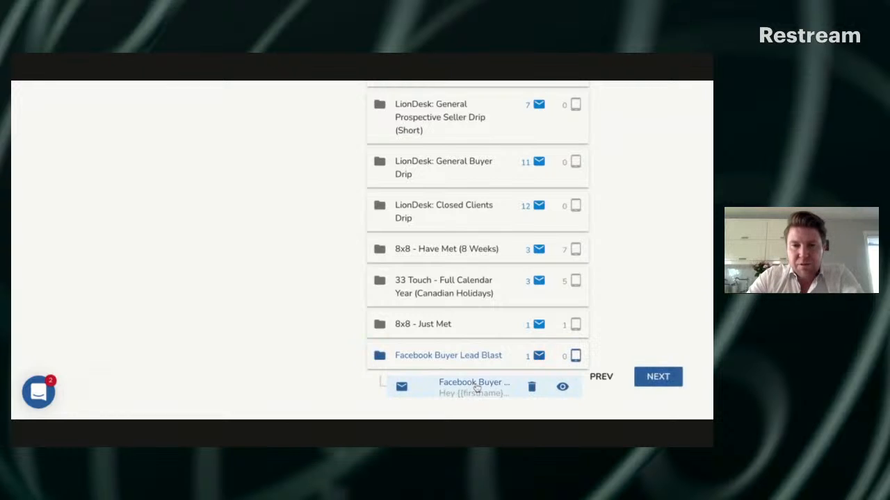
click(647, 382)
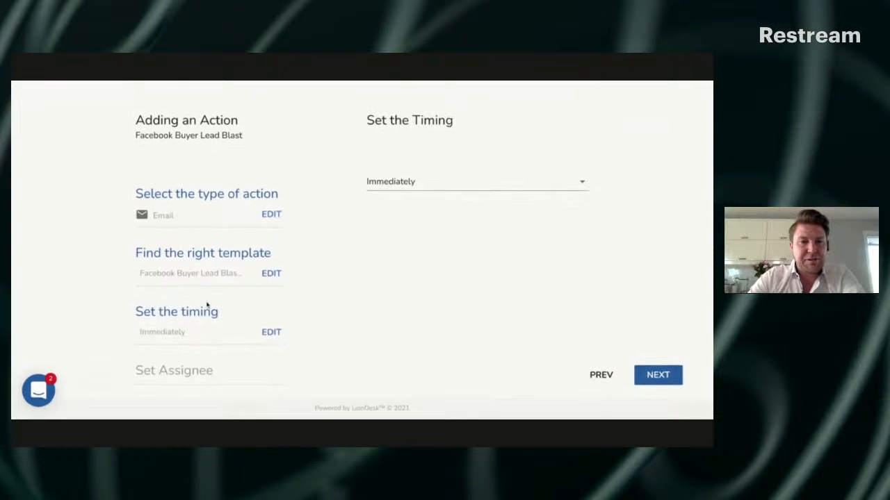
Keep the email action's timing at Immediately with Me as the assignee, and submit the action
click(565, 179)
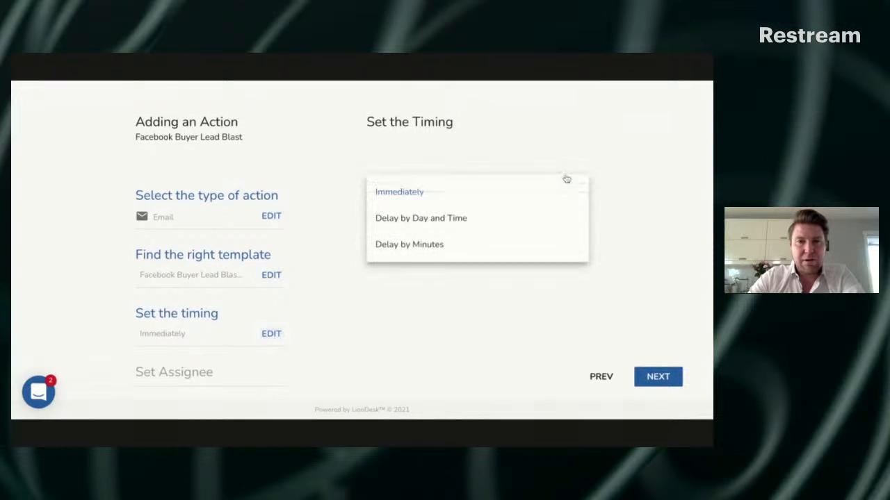
click(543, 154)
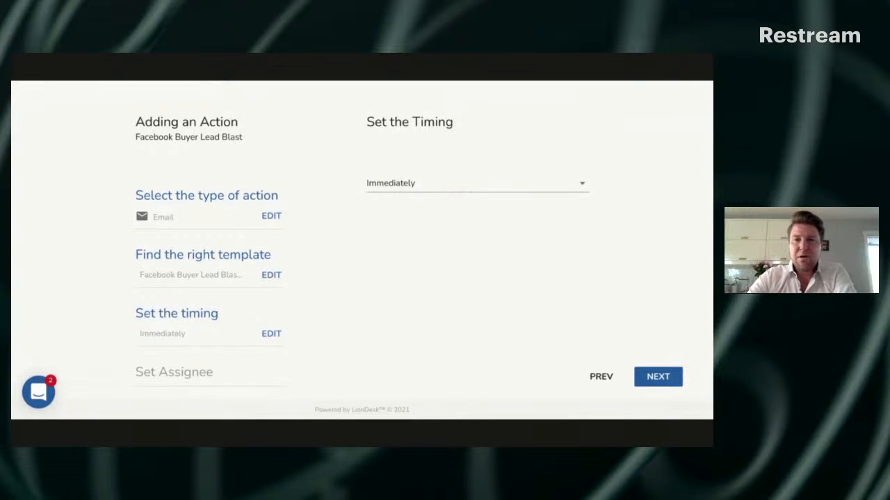
click(657, 377)
scroll(228, 367, down, 1)
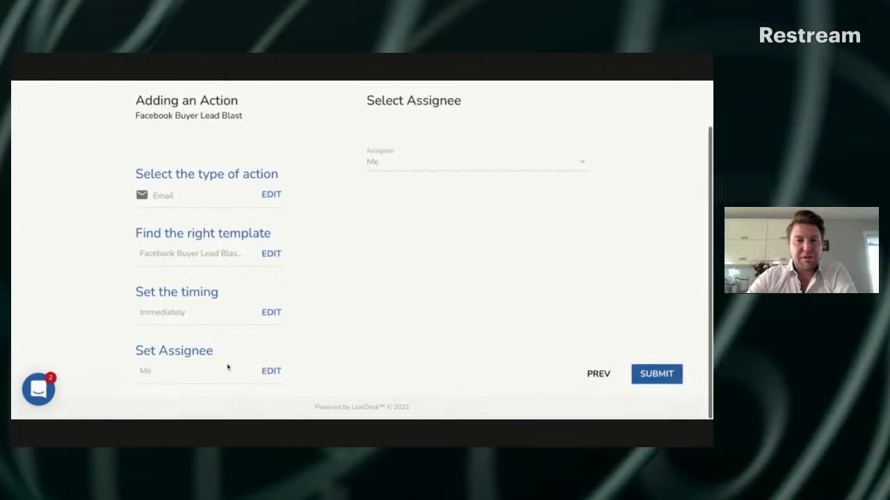
click(657, 376)
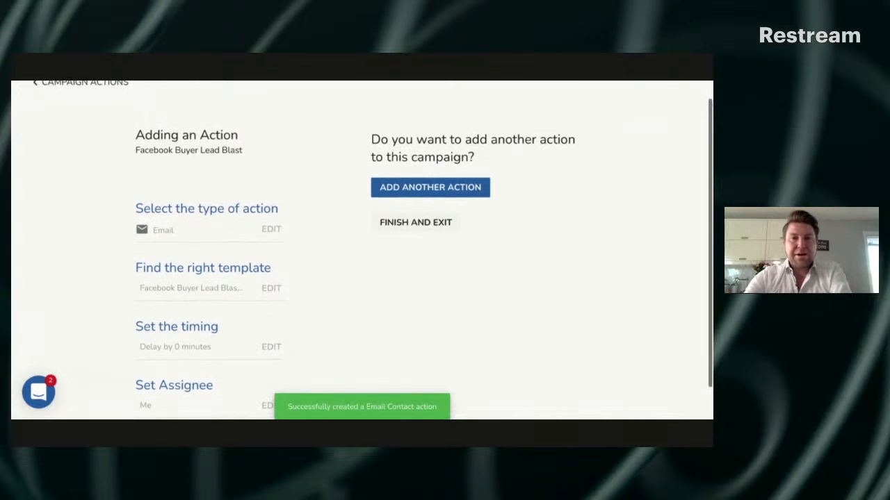
Add another action of type Text to the campaign and continue to the template selection
click(449, 187)
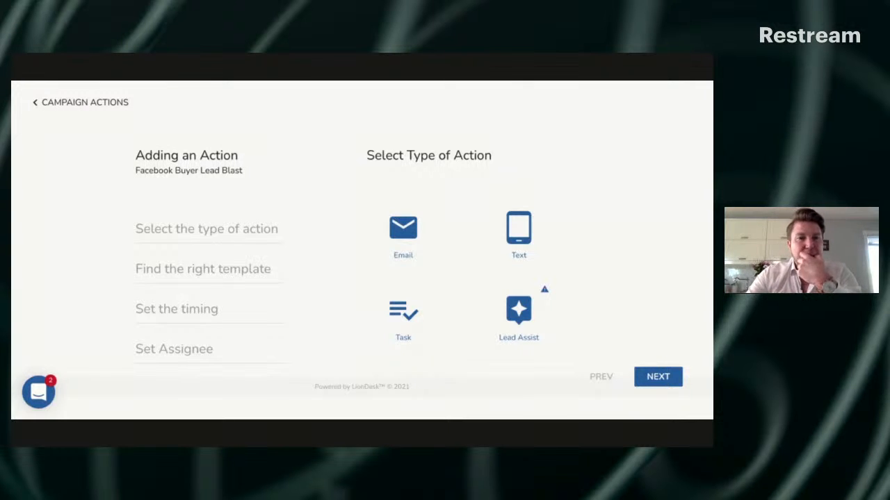
click(522, 226)
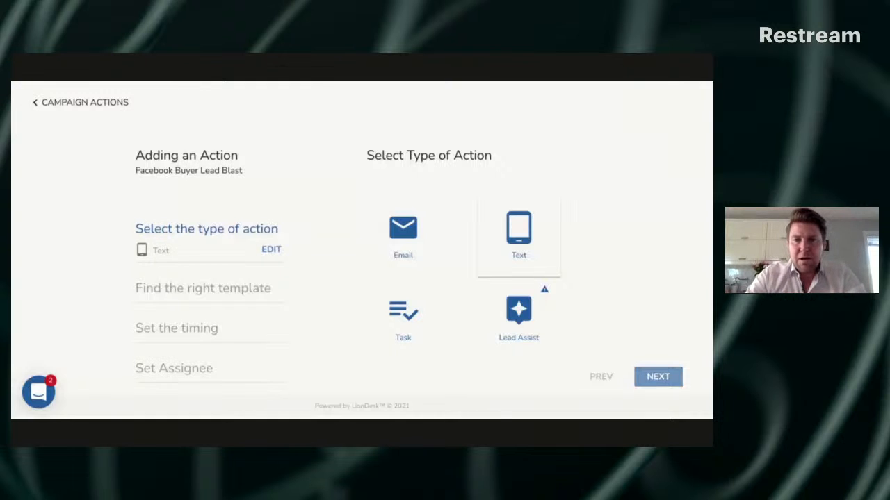
click(658, 377)
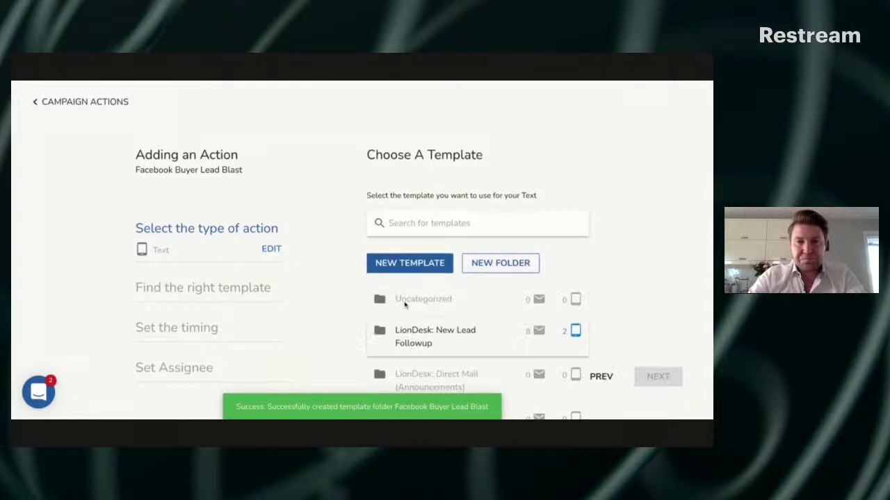
scroll(406, 292, down, 4)
scroll(405, 305, down, 10)
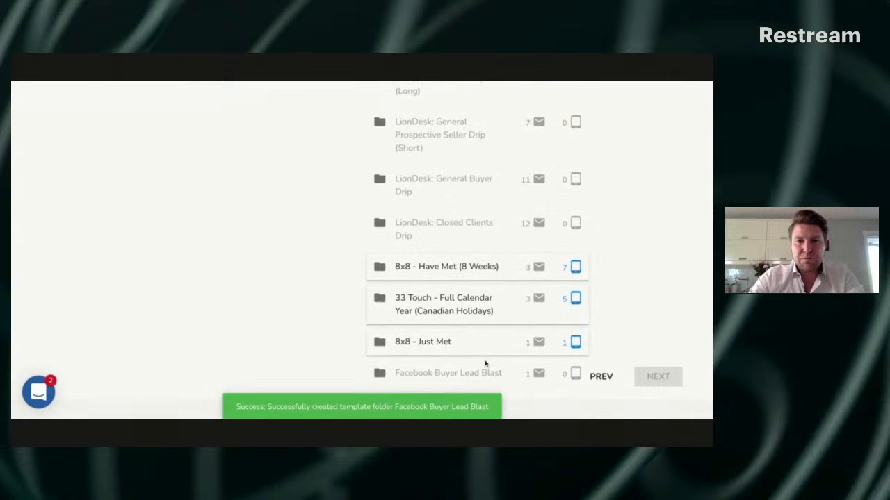
scroll(478, 369, up, 4)
scroll(478, 370, up, 4)
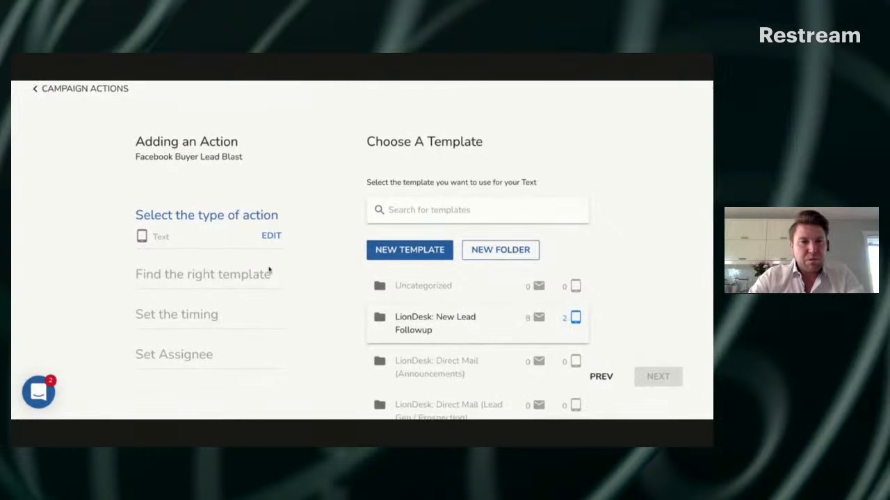
Create a new text template with the description "Facebook Buyer Lead Blast - Text #1"
click(403, 251)
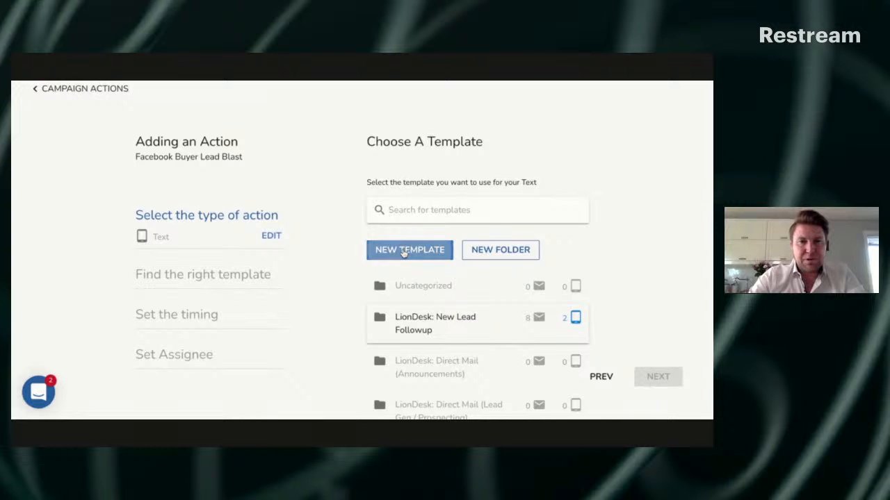
click(431, 149)
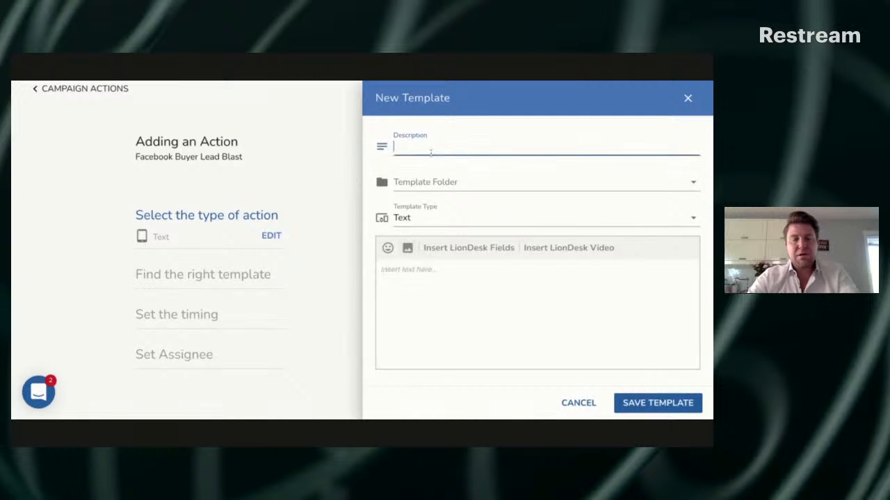
text(Facebook Blast - Text #2)
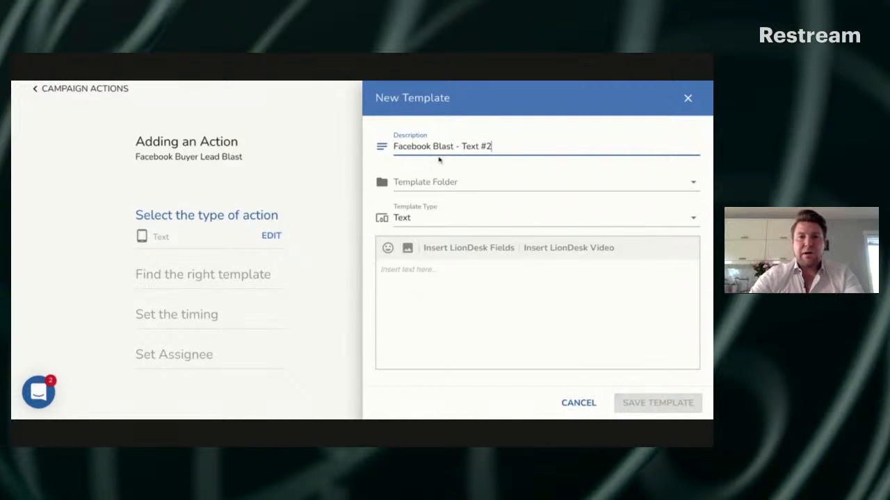
click(433, 146)
text(Buyer Lead)
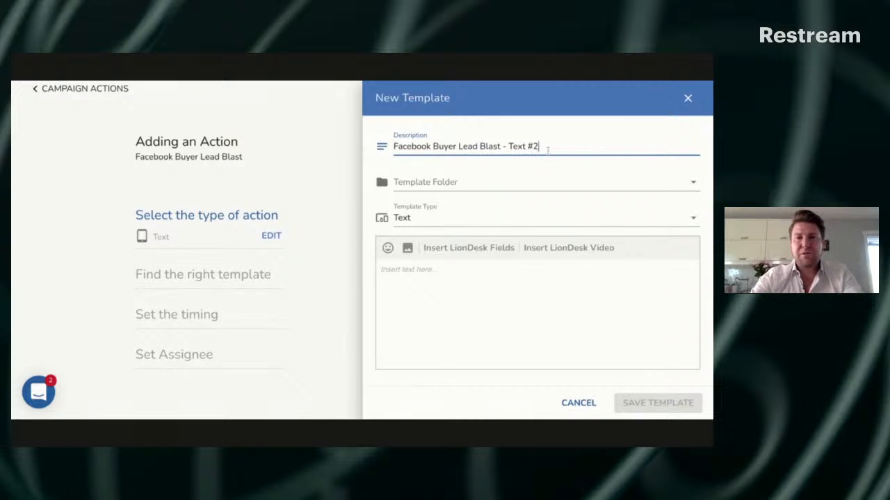
key(BackSpace)
text(1)
key(ctrl+a)
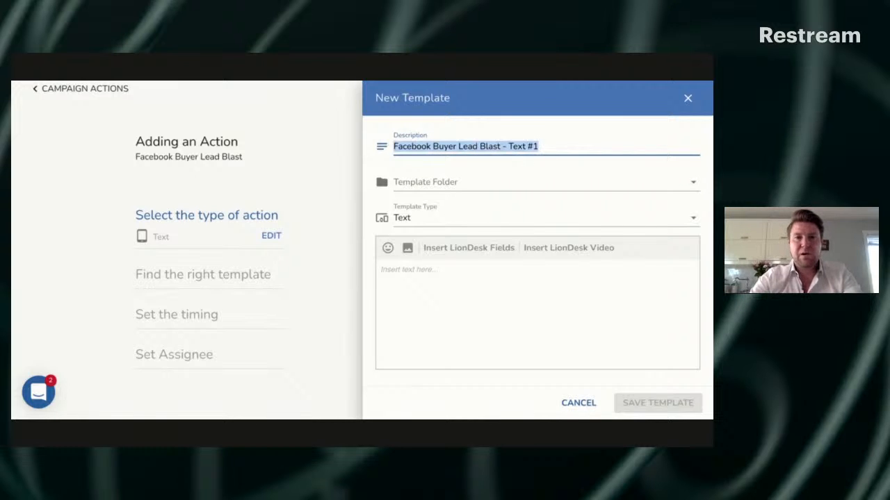
Assign the new text template to the Facebook Buyer Lead Blast template folder
click(510, 182)
scroll(502, 264, down, 5)
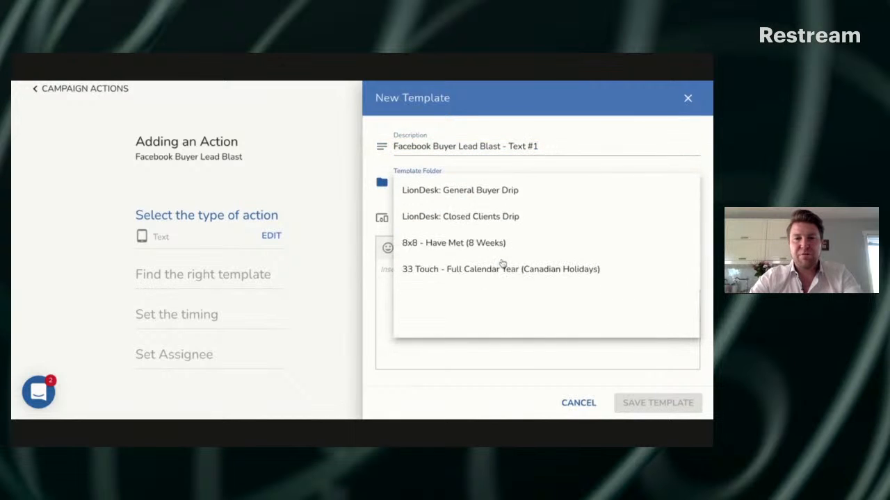
scroll(480, 292, down, 2)
click(488, 276)
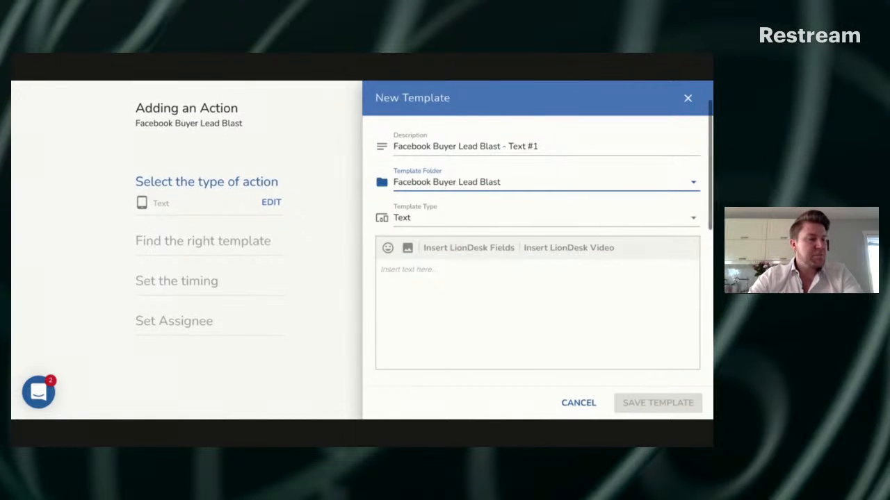
Begin the text message with "Hey {{firstname}}!", using the Contact first name field for the name
click(474, 273)
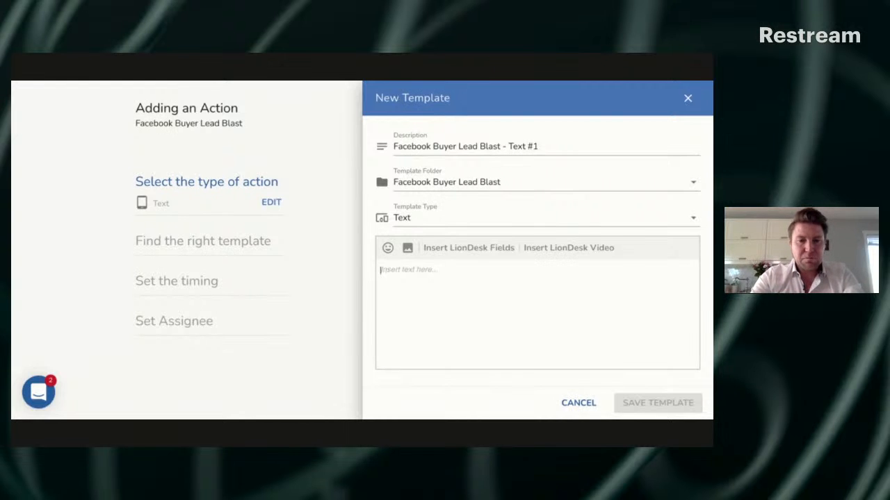
text(Hey)
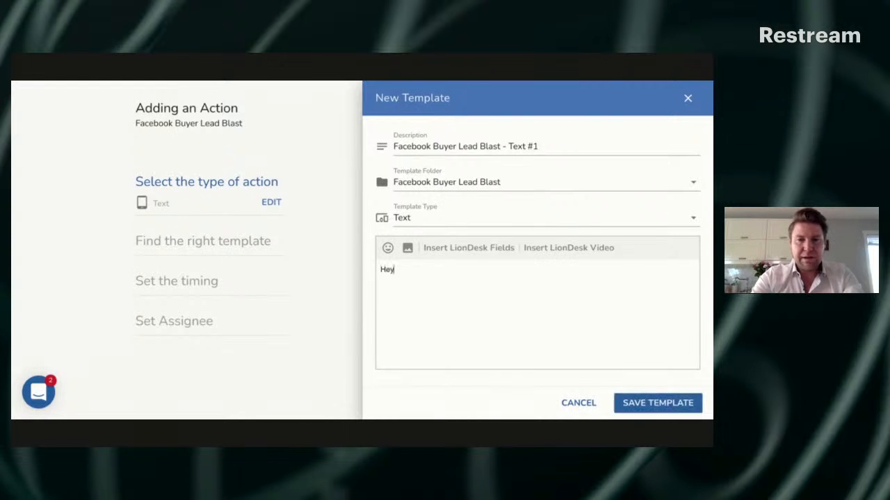
click(449, 249)
click(402, 317)
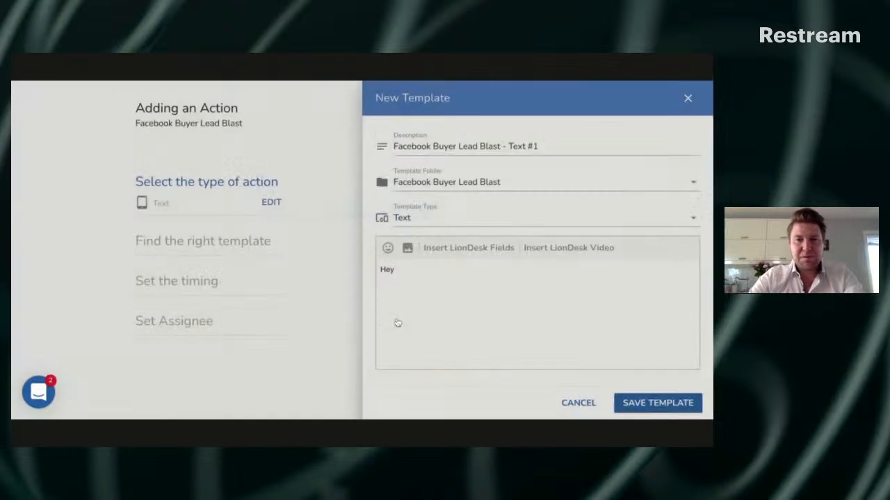
click(449, 250)
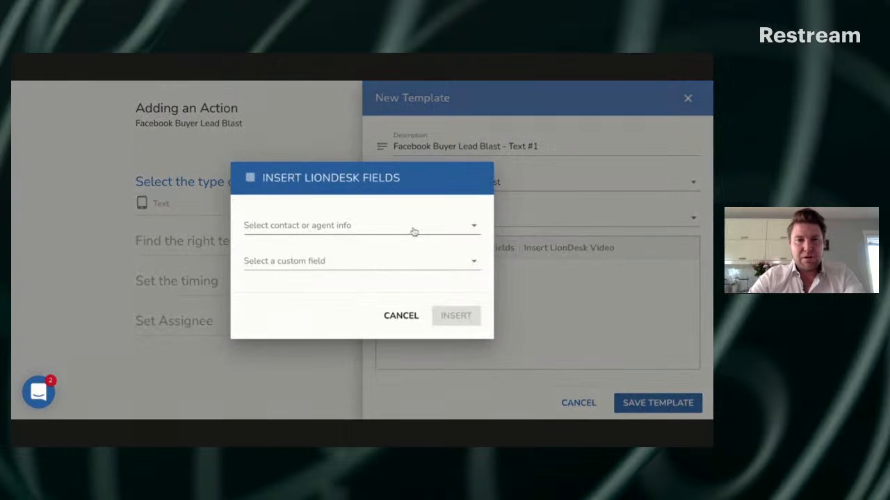
click(412, 230)
click(414, 230)
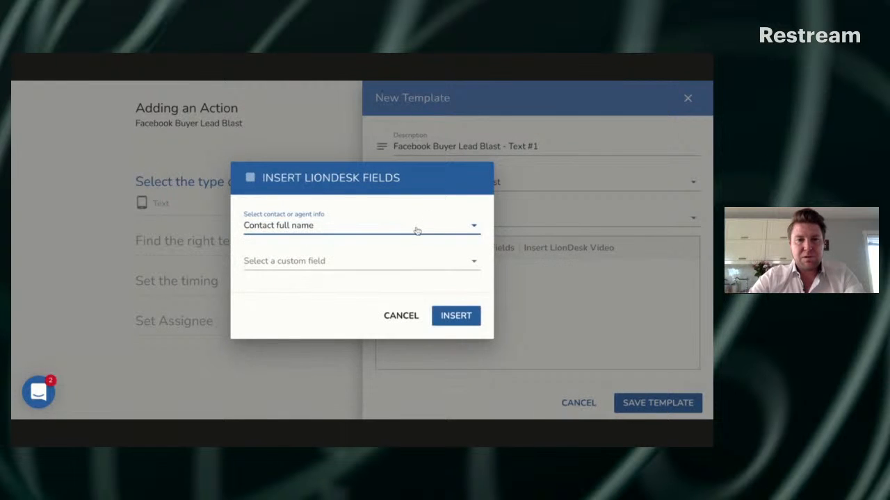
click(415, 230)
click(315, 261)
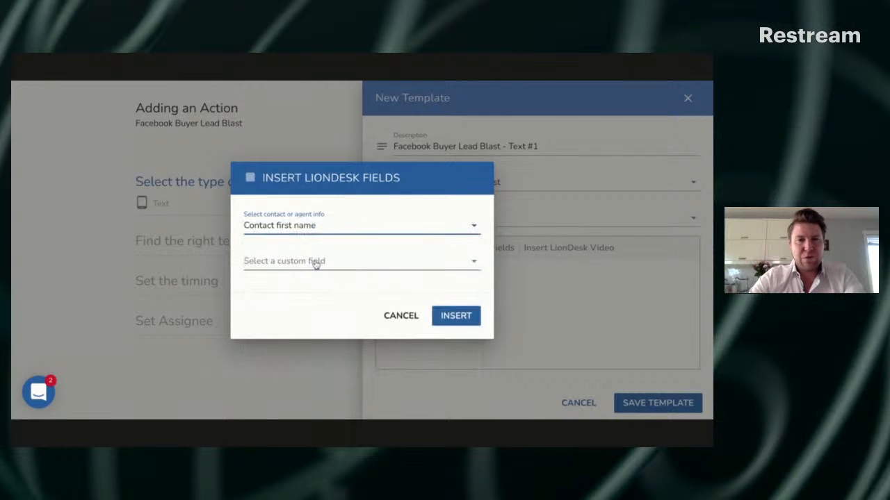
click(443, 316)
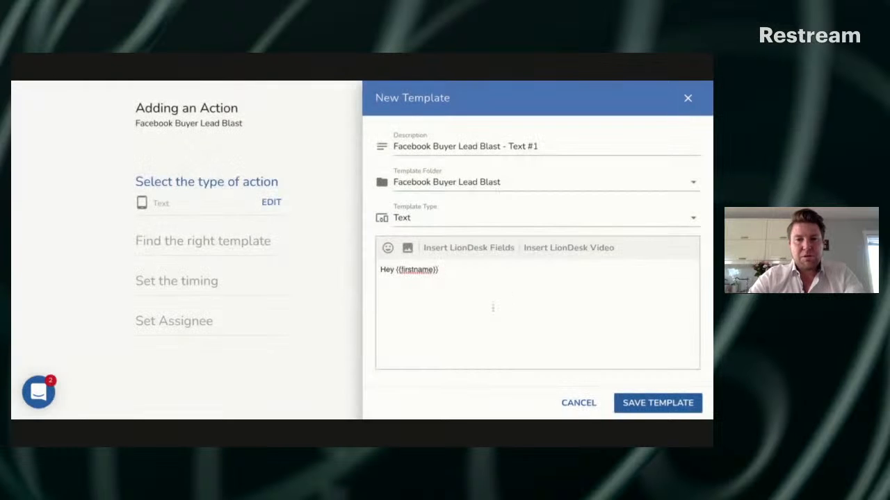
text(!)
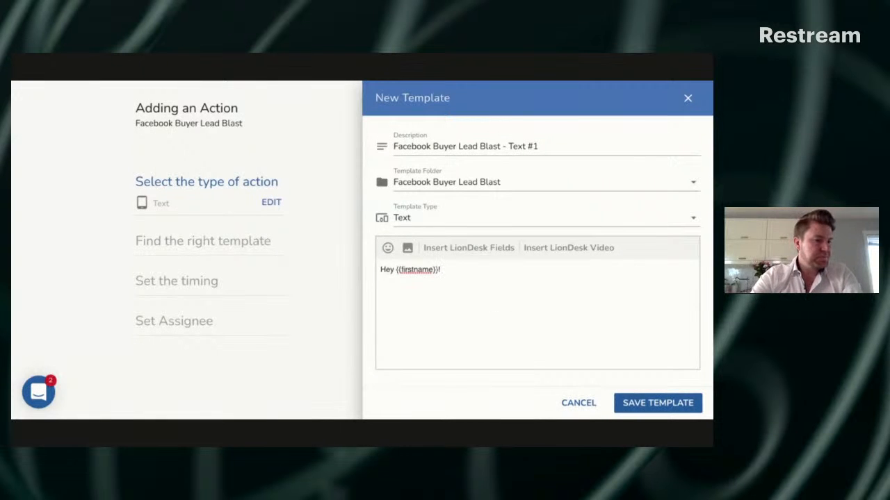
text( I just sent y)
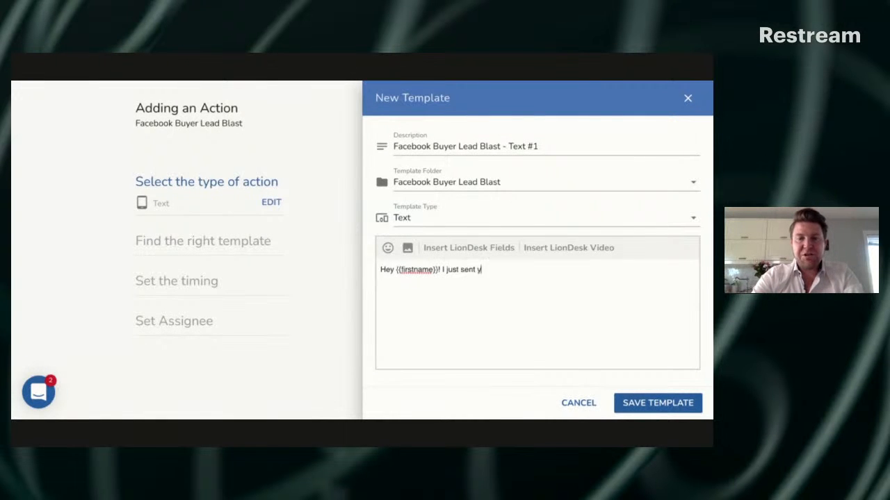
text(ou an email )
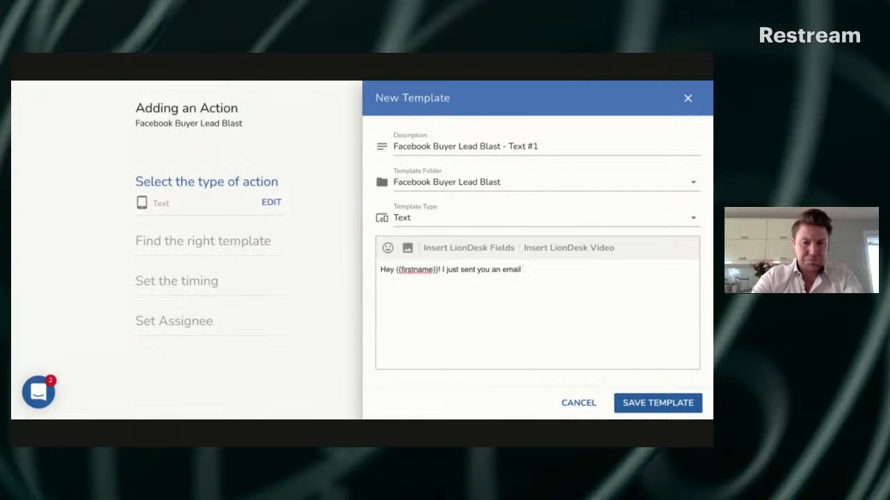
text(to deliver y)
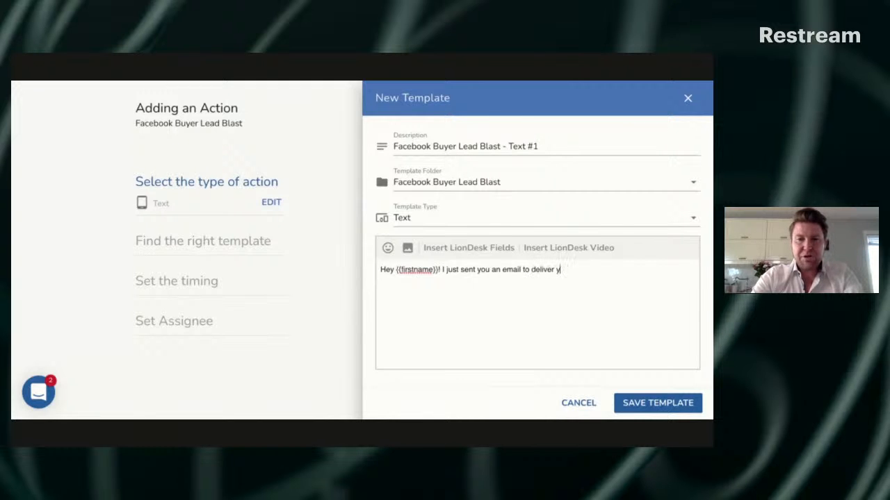
Continue the message with "I just sent you an email with" followed by a blank underscore line for the offer
key(BackSpace)
key(BackSpace)
key(BackSpace)
key(BackSpace)
key(BackSpace)
key(BackSpace)
key(BackSpace)
key(BackSpace)
key(BackSpace)
key(BackSpace)
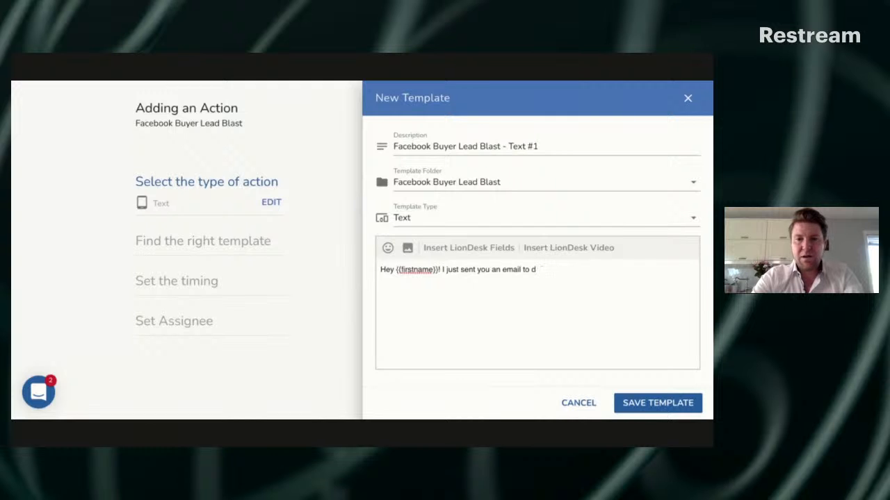
text(with )
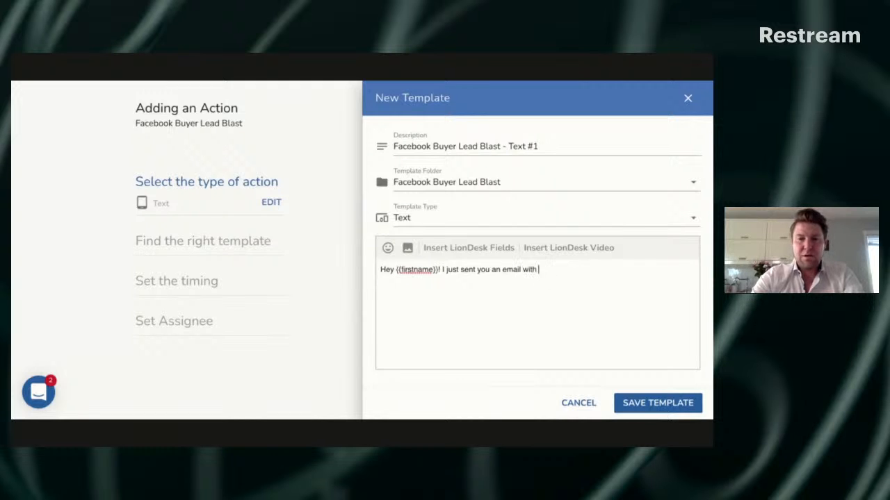
text(_______________)
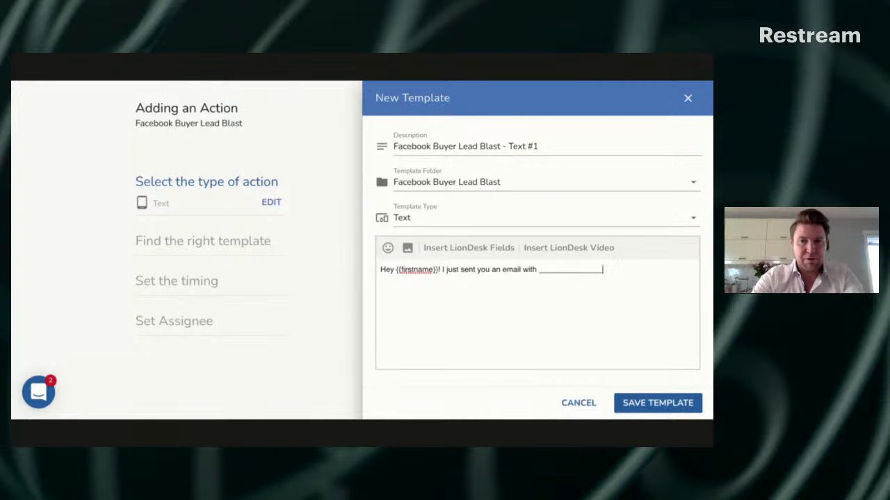
text(. )
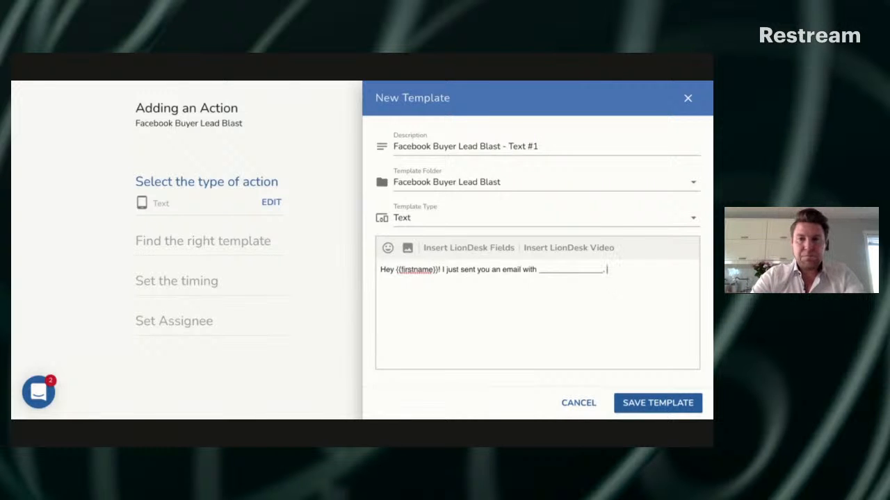
text(Let)
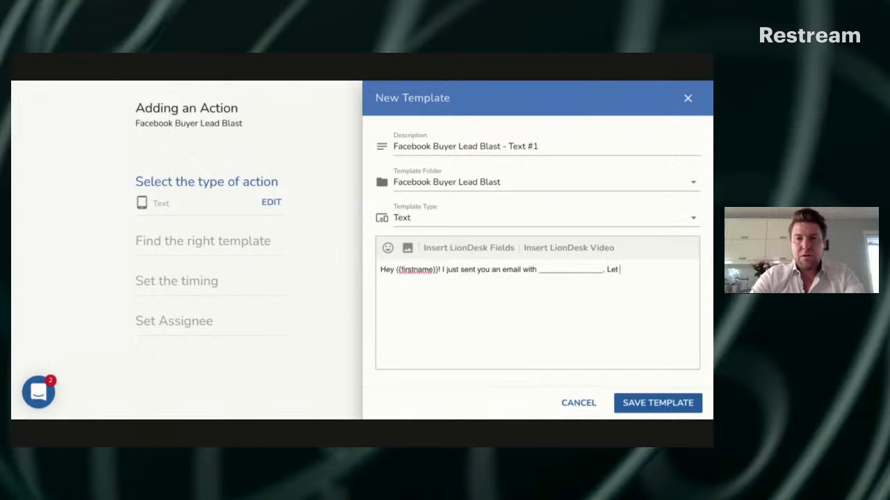
Add a period after the blank line and the question "Did that come through?" to the text message
key(BackSpace)
key(BackSpace)
key(BackSpace)
text(Did that come through?)
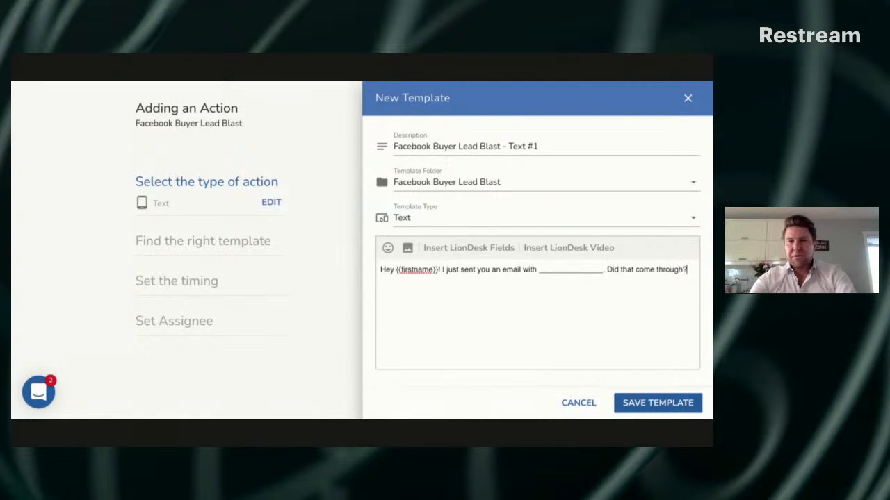
Extend the question to "Did that come through and is it the best email for you?" and save the template
key(BackSpace)
text(and )
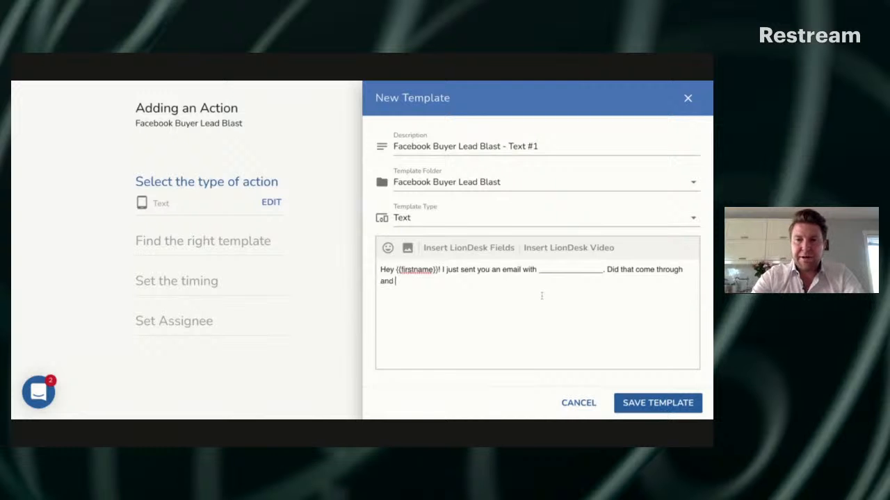
text(is it the best email )
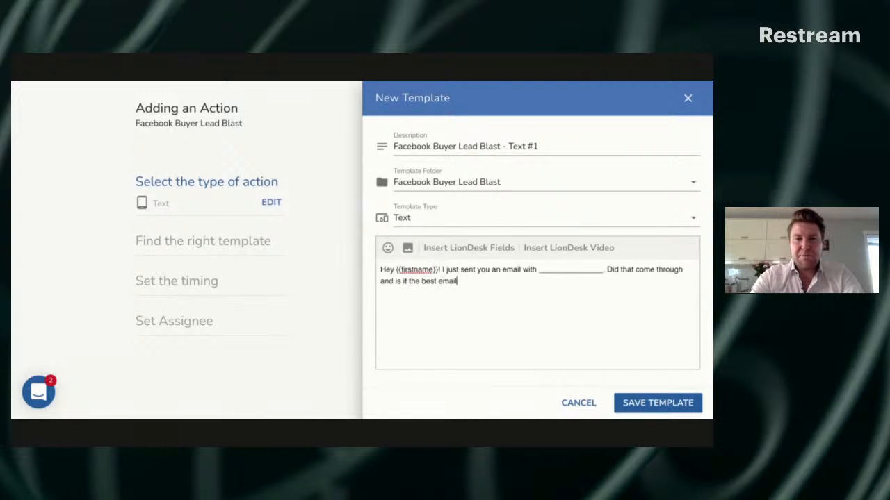
text(for you?)
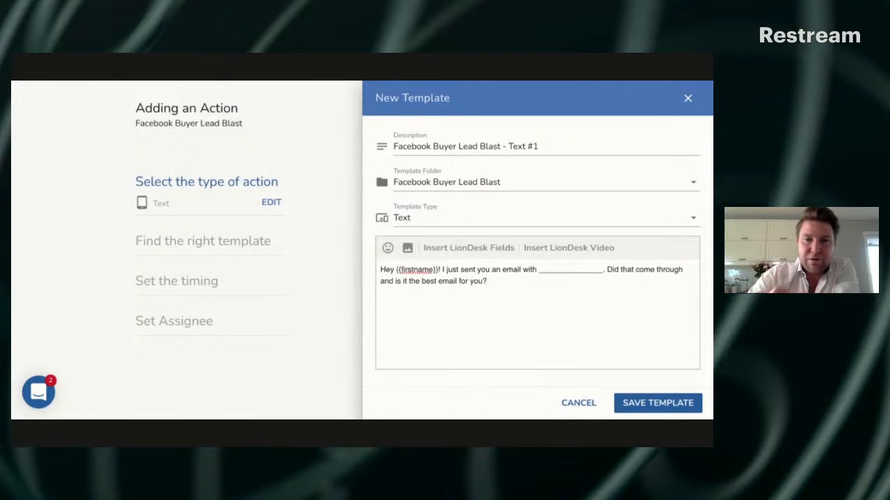
scroll(504, 276, down, 1)
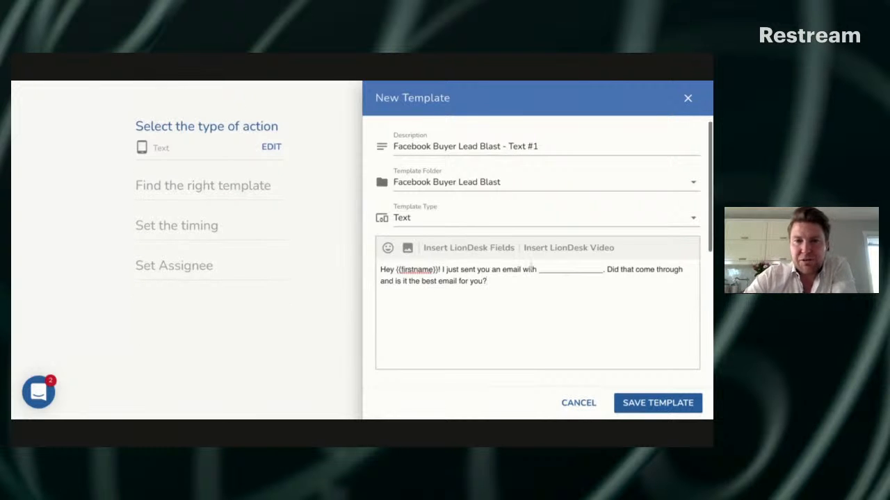
click(640, 401)
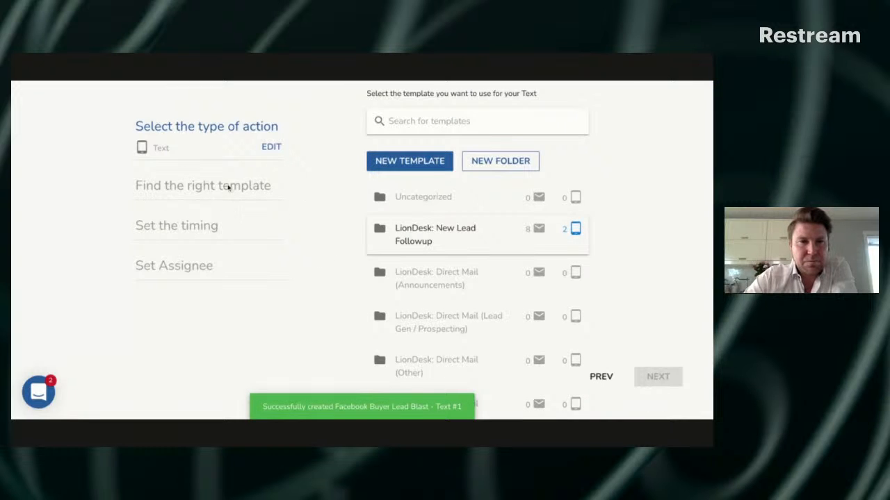
Use the text template in the Facebook Buyer Lead Blast folder for the text action and proceed to its timing
scroll(242, 177, up, 1)
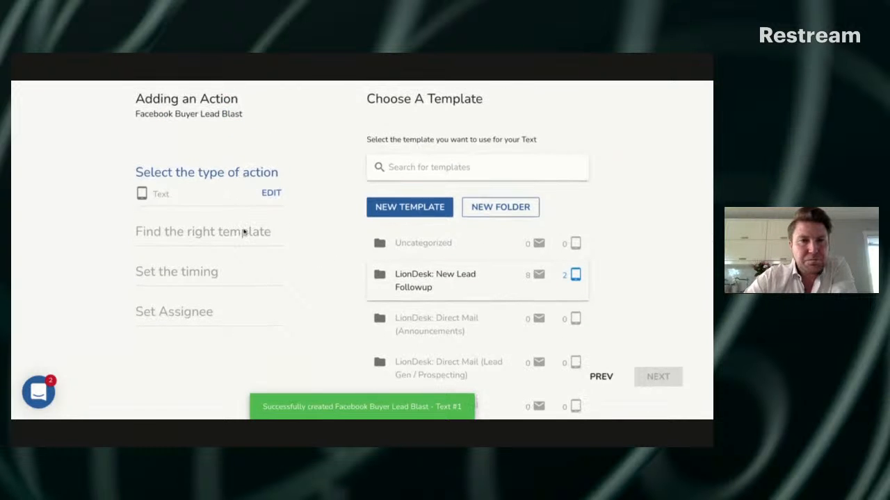
scroll(468, 304, down, 5)
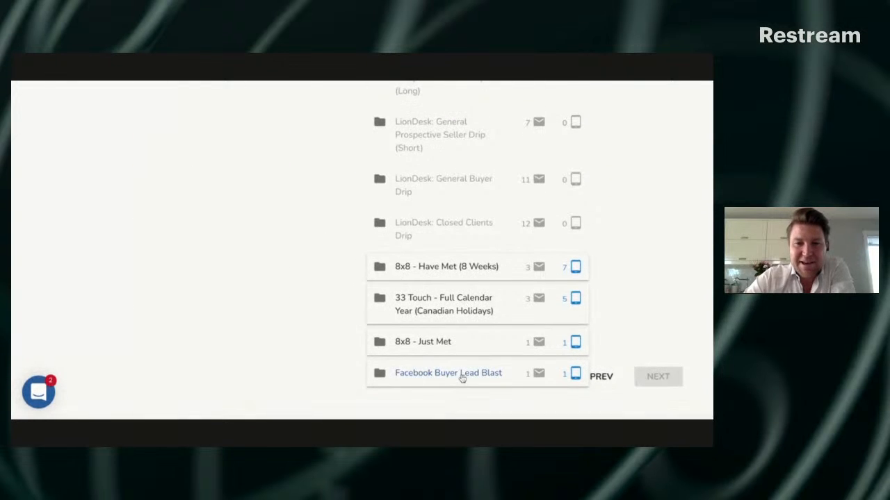
scroll(462, 378, down, 1)
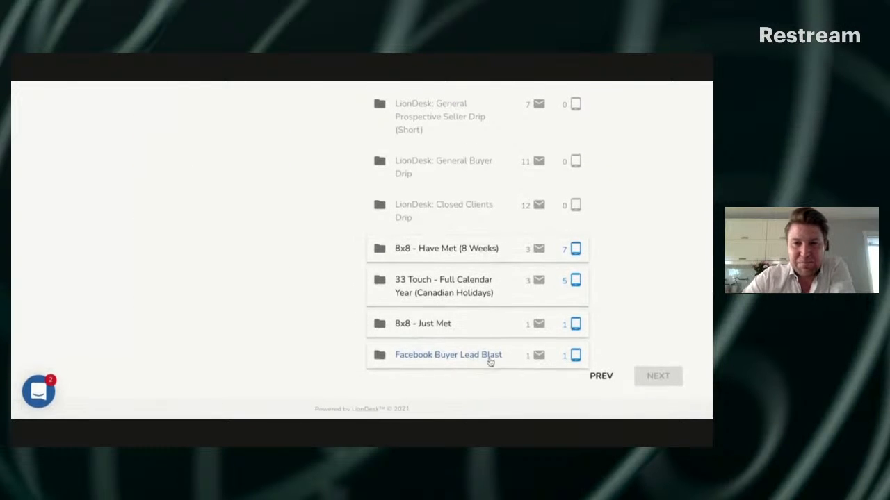
click(486, 359)
click(486, 363)
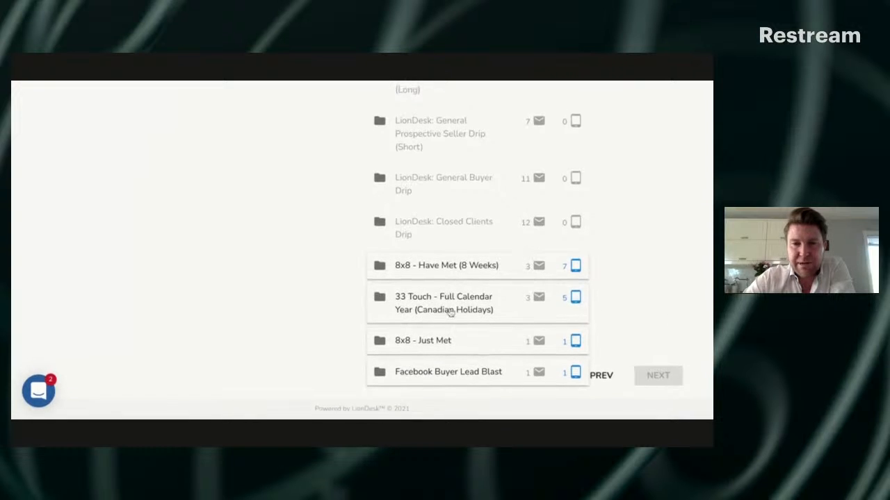
click(463, 366)
click(465, 386)
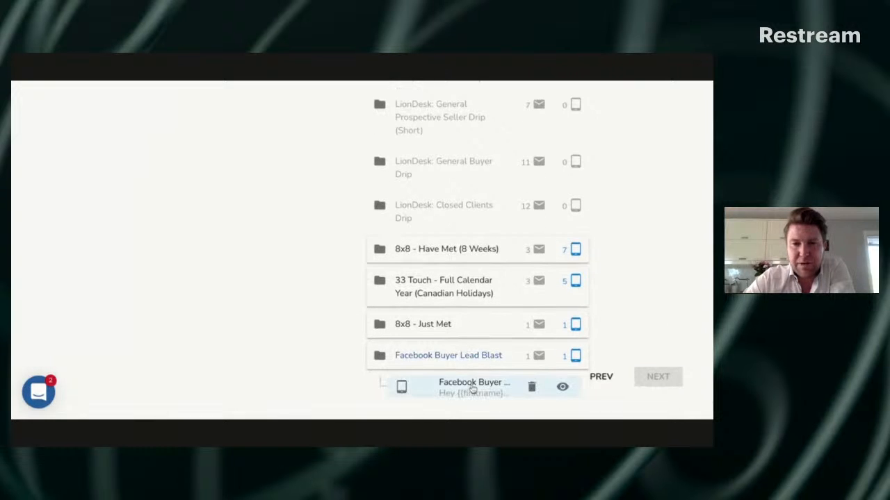
click(672, 377)
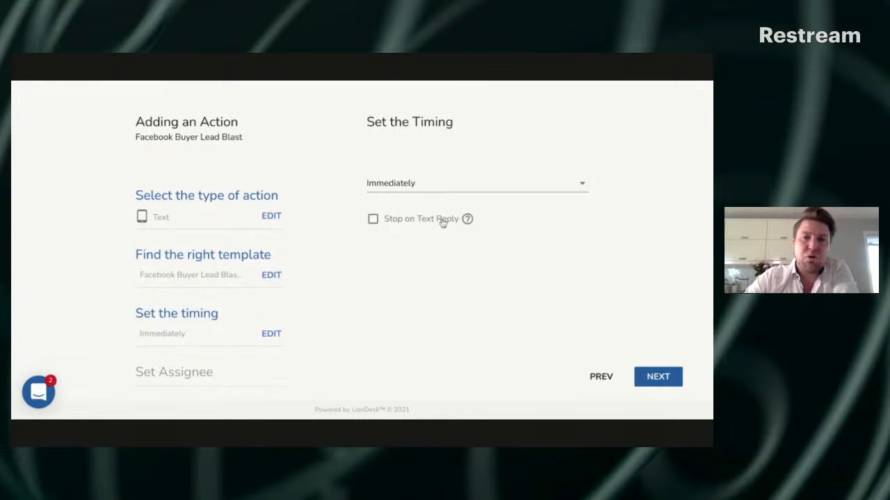
Enable Stop on Text Reply for the immediate text action, submit it assigned to Me, and finish adding actions
mouse_move(467, 219)
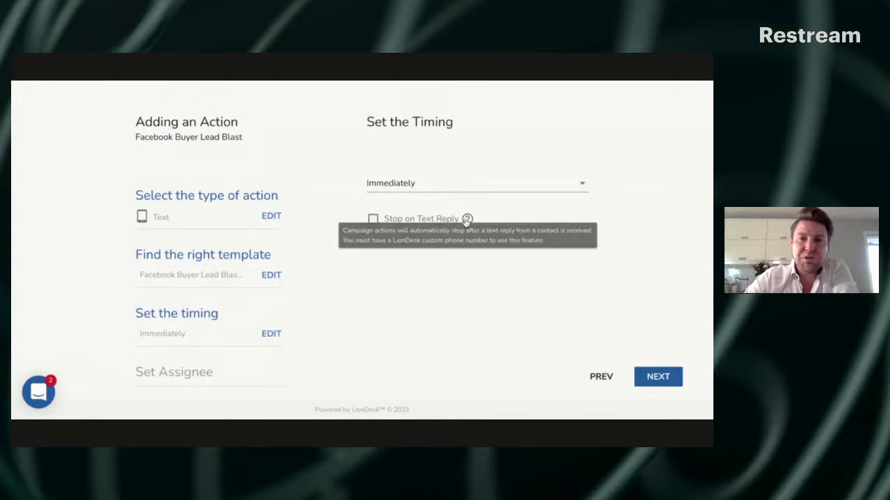
click(373, 219)
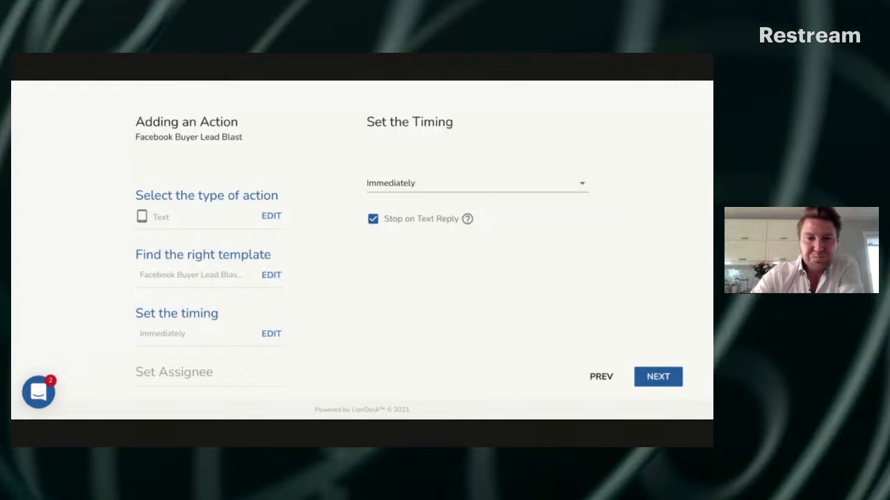
click(665, 381)
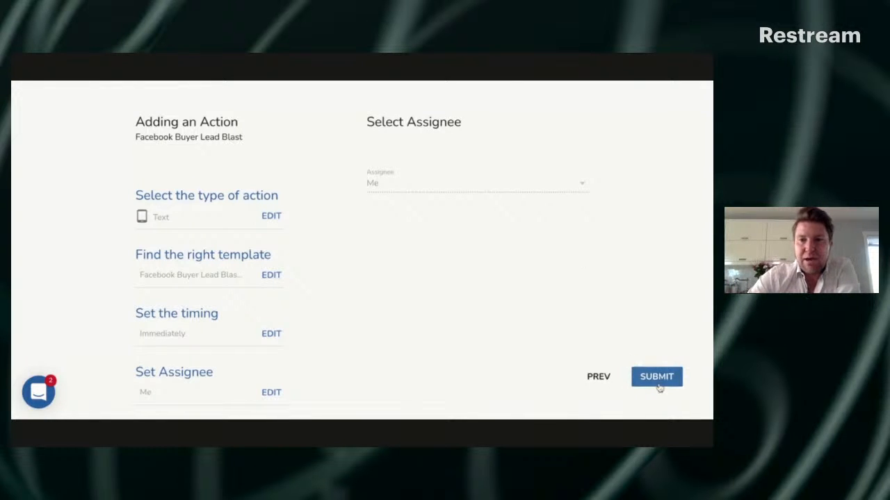
click(659, 384)
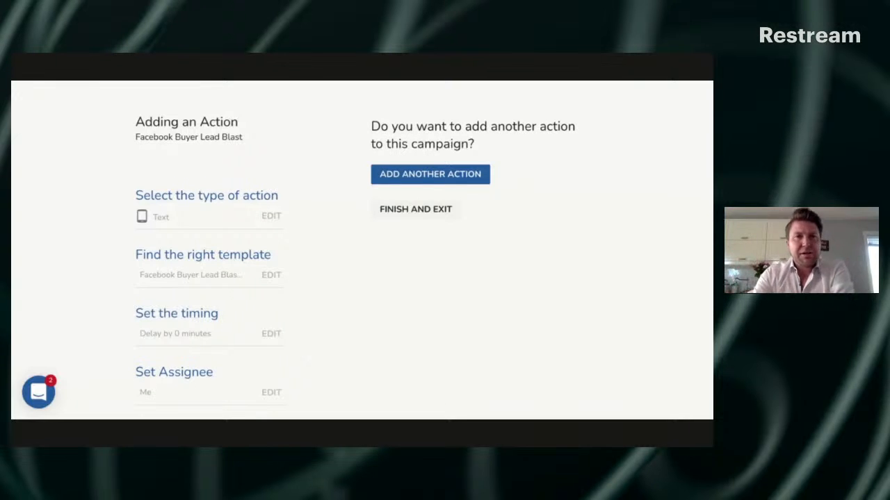
click(439, 218)
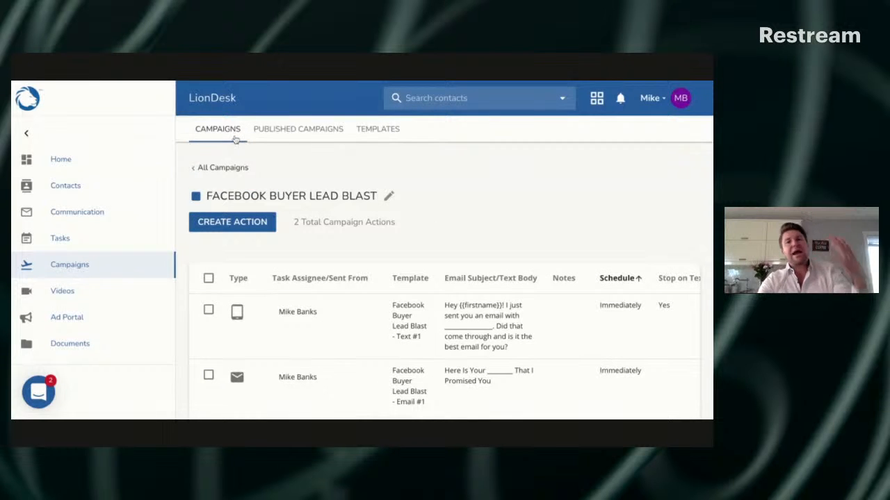
Start a new template folder from the campaign templates page and cancel it without naming it
click(380, 136)
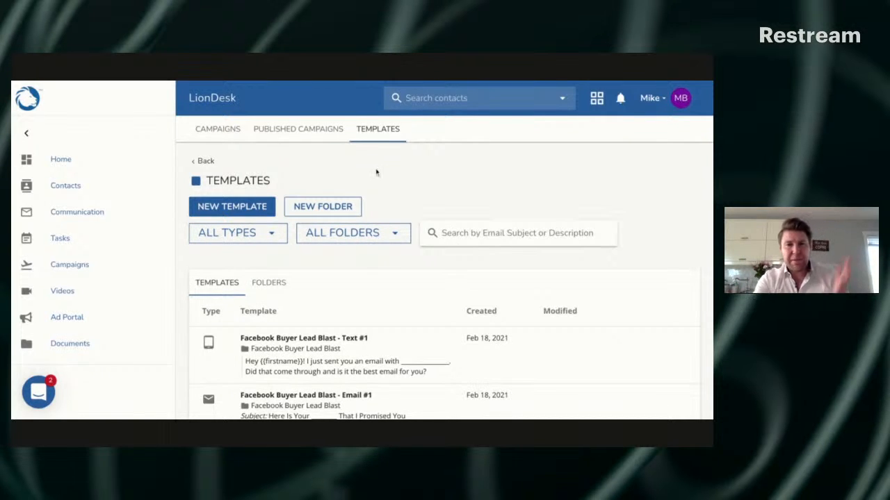
click(338, 208)
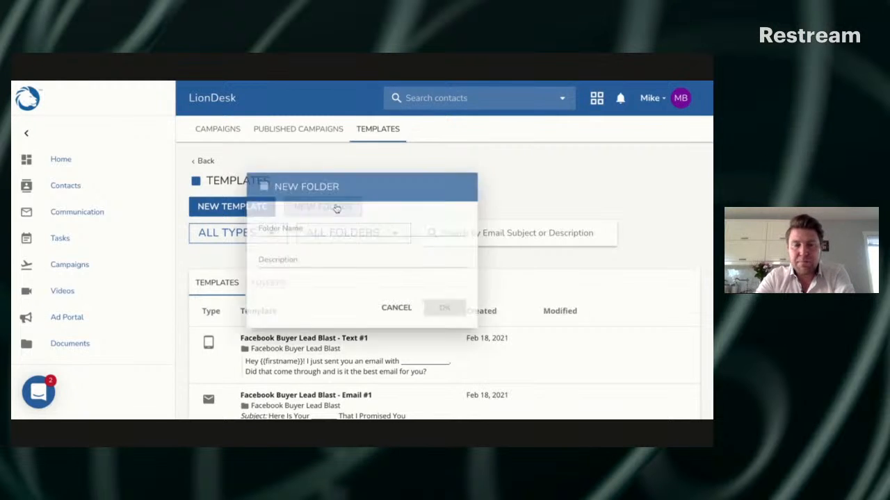
click(272, 229)
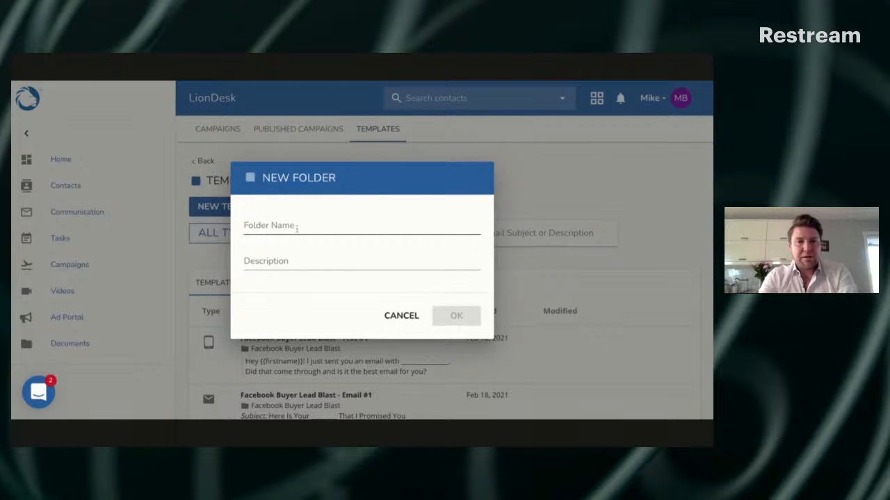
click(413, 319)
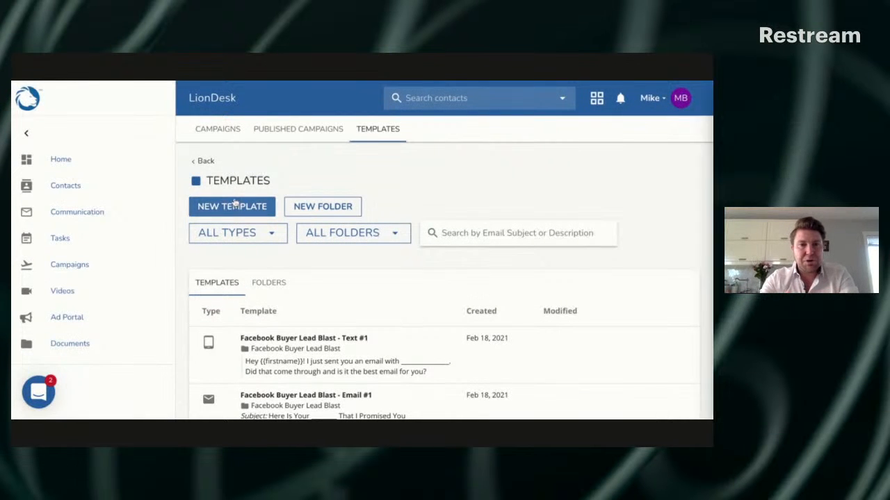
Start a new Email template with the description "Facebook Buyer Lead Blast - Text #1" and discard it
click(238, 205)
click(459, 148)
text(Facebook Buyer Lead Blast - Text #1)
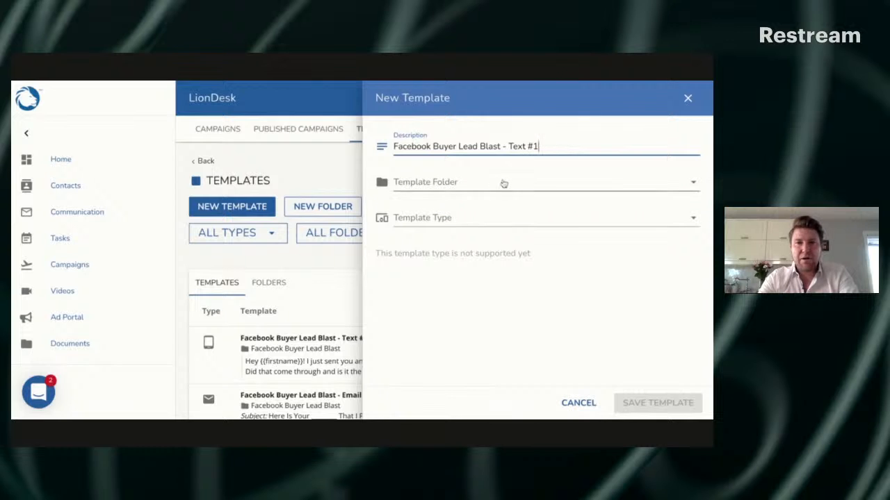
click(454, 226)
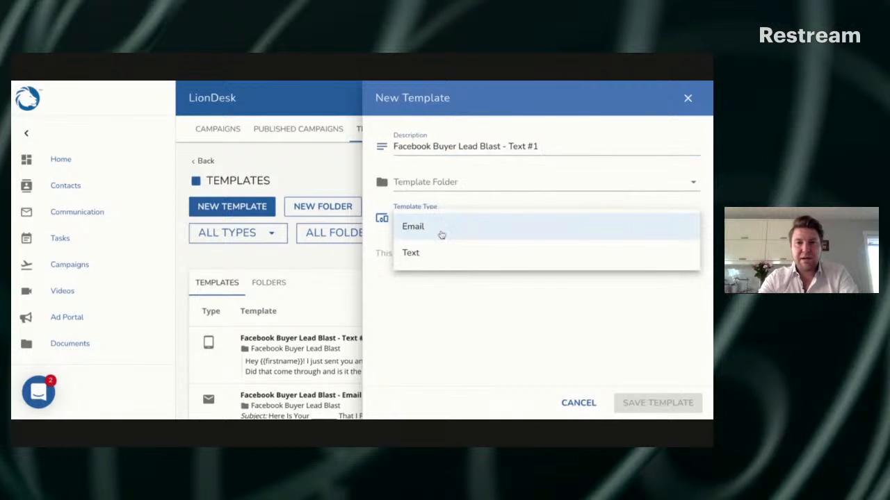
click(440, 235)
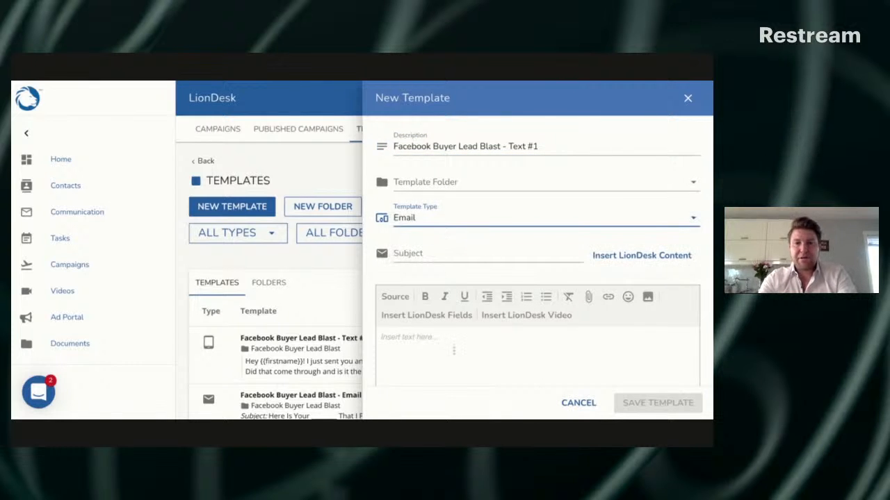
click(578, 403)
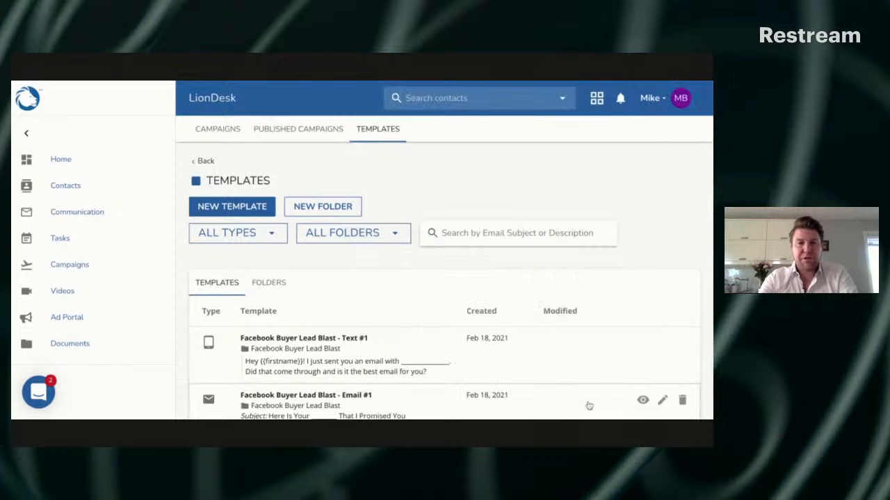
Start another template with the description "Facebook Buyer Lead Blast - Text #2" and discard it without assigning a folder
click(258, 205)
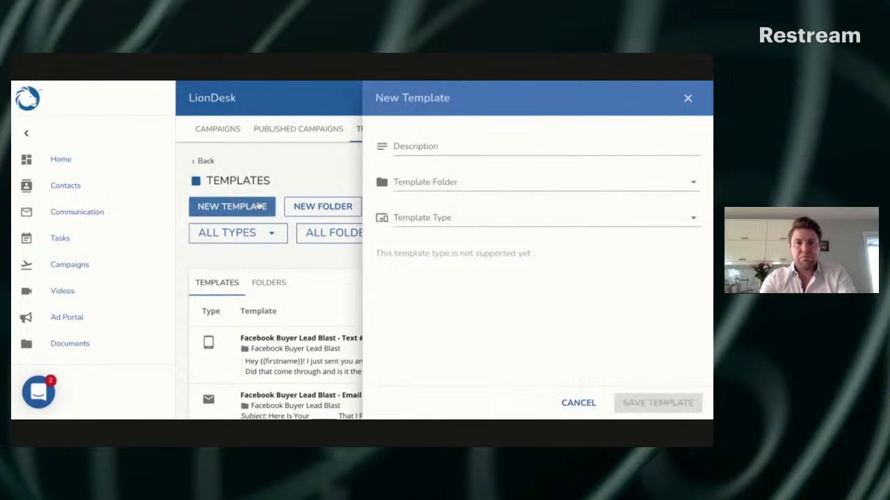
click(441, 147)
text(Facebook Buyer Lead Blast - Text #1)
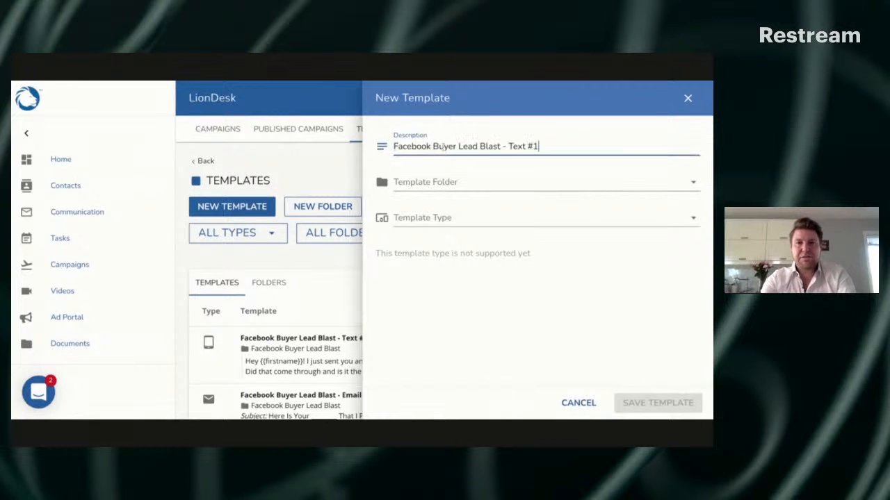
key(BackSpace)
text(2)
click(437, 180)
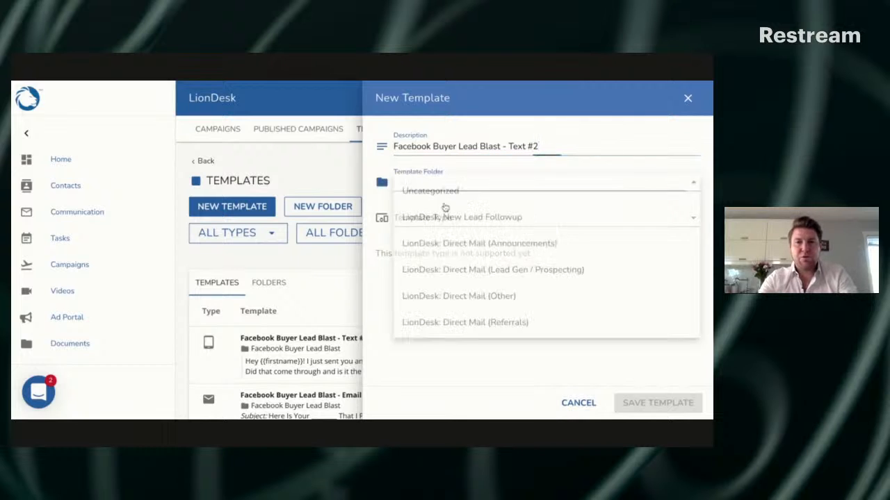
click(373, 299)
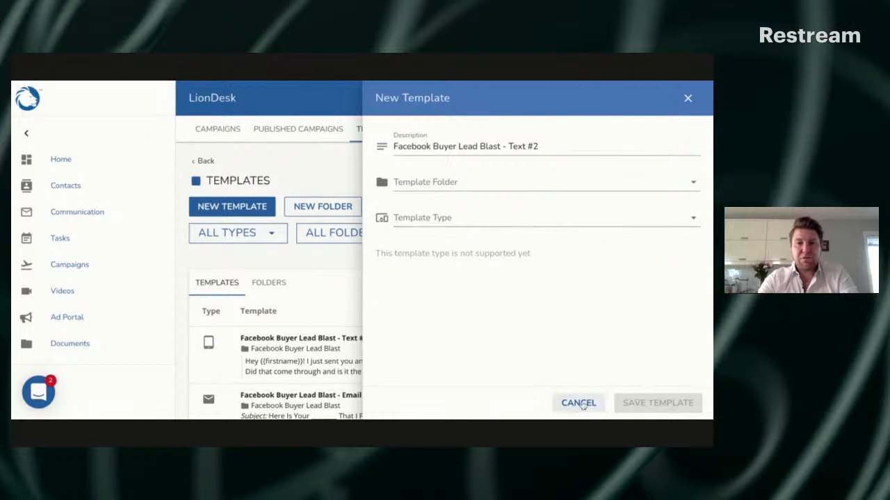
click(581, 403)
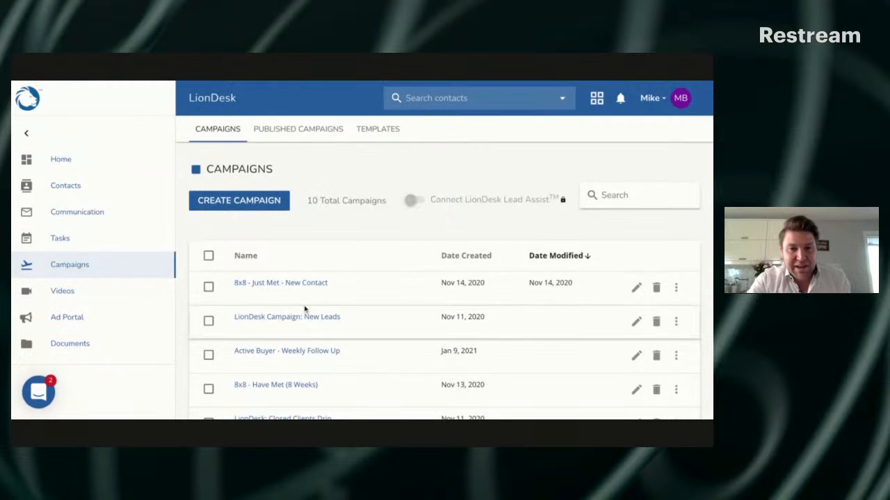
scroll(304, 310, down, 1)
scroll(304, 310, down, 4)
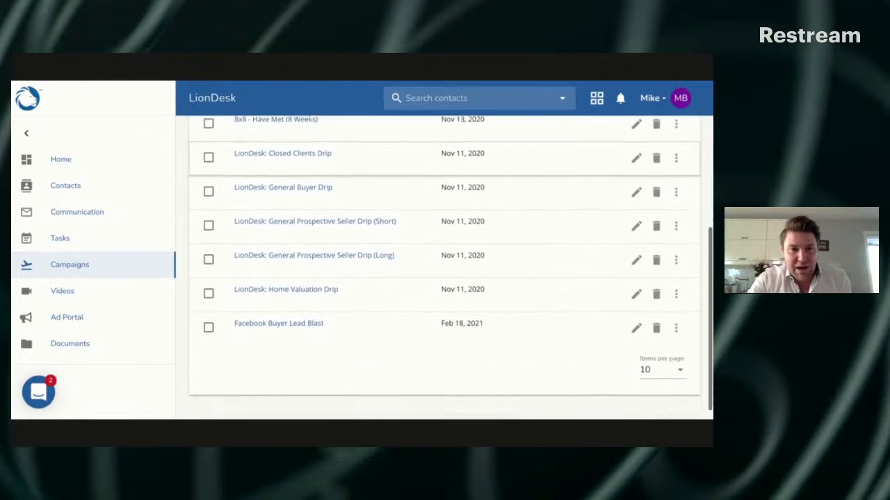
scroll(304, 310, up, 2)
scroll(445, 271, up, 3)
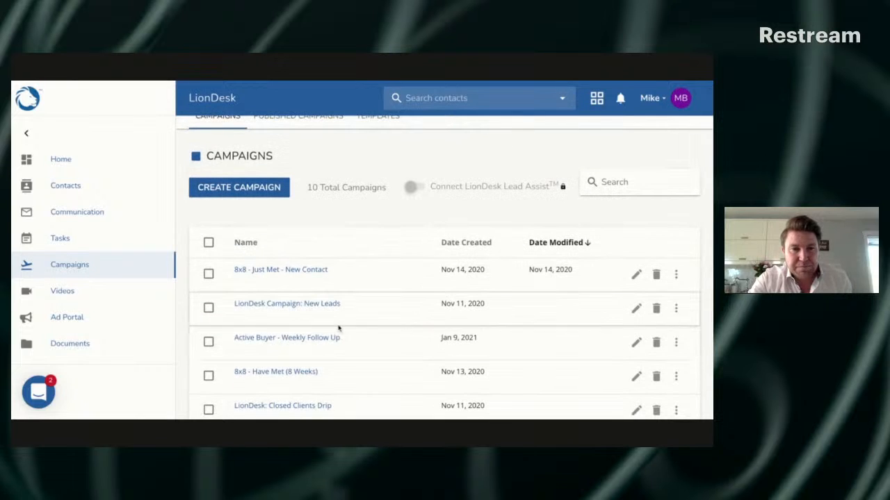
scroll(339, 328, down, 5)
scroll(338, 328, up, 5)
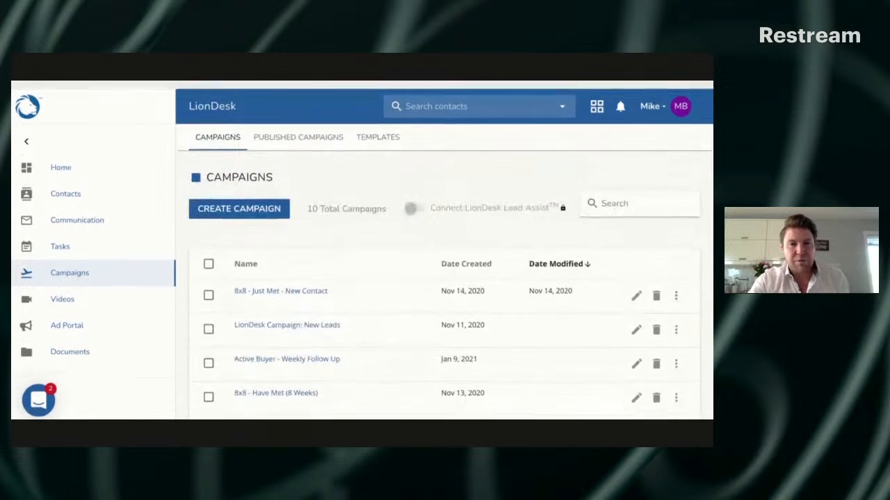